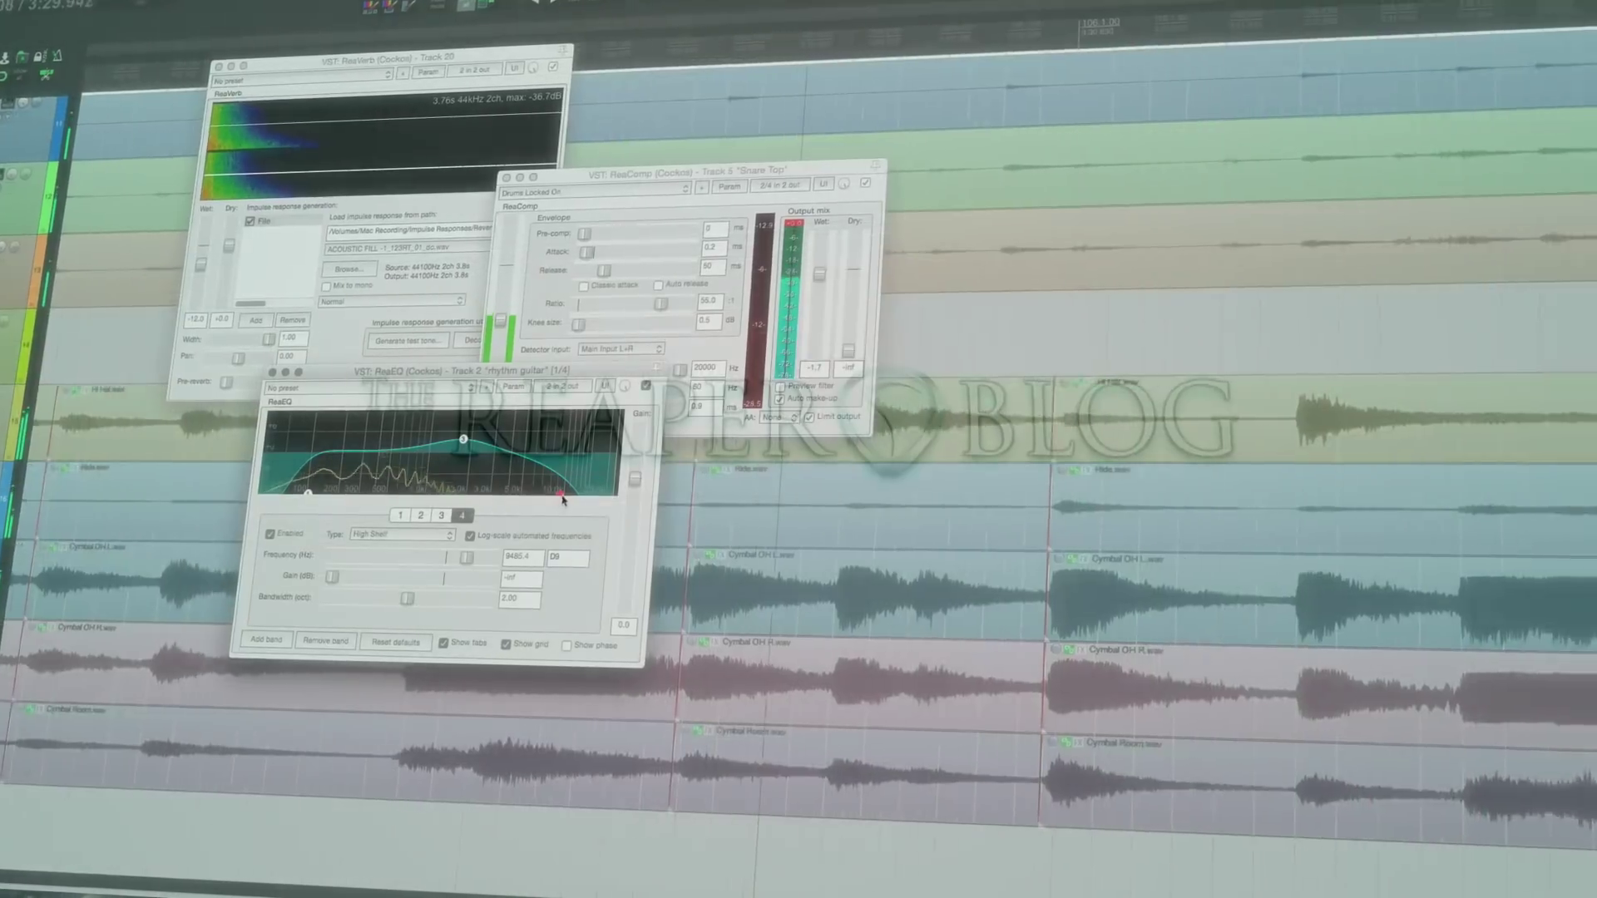
Drag the ReaEQ high-shelf band 4 up to about 18 kHz
drag(560, 495, 596, 496)
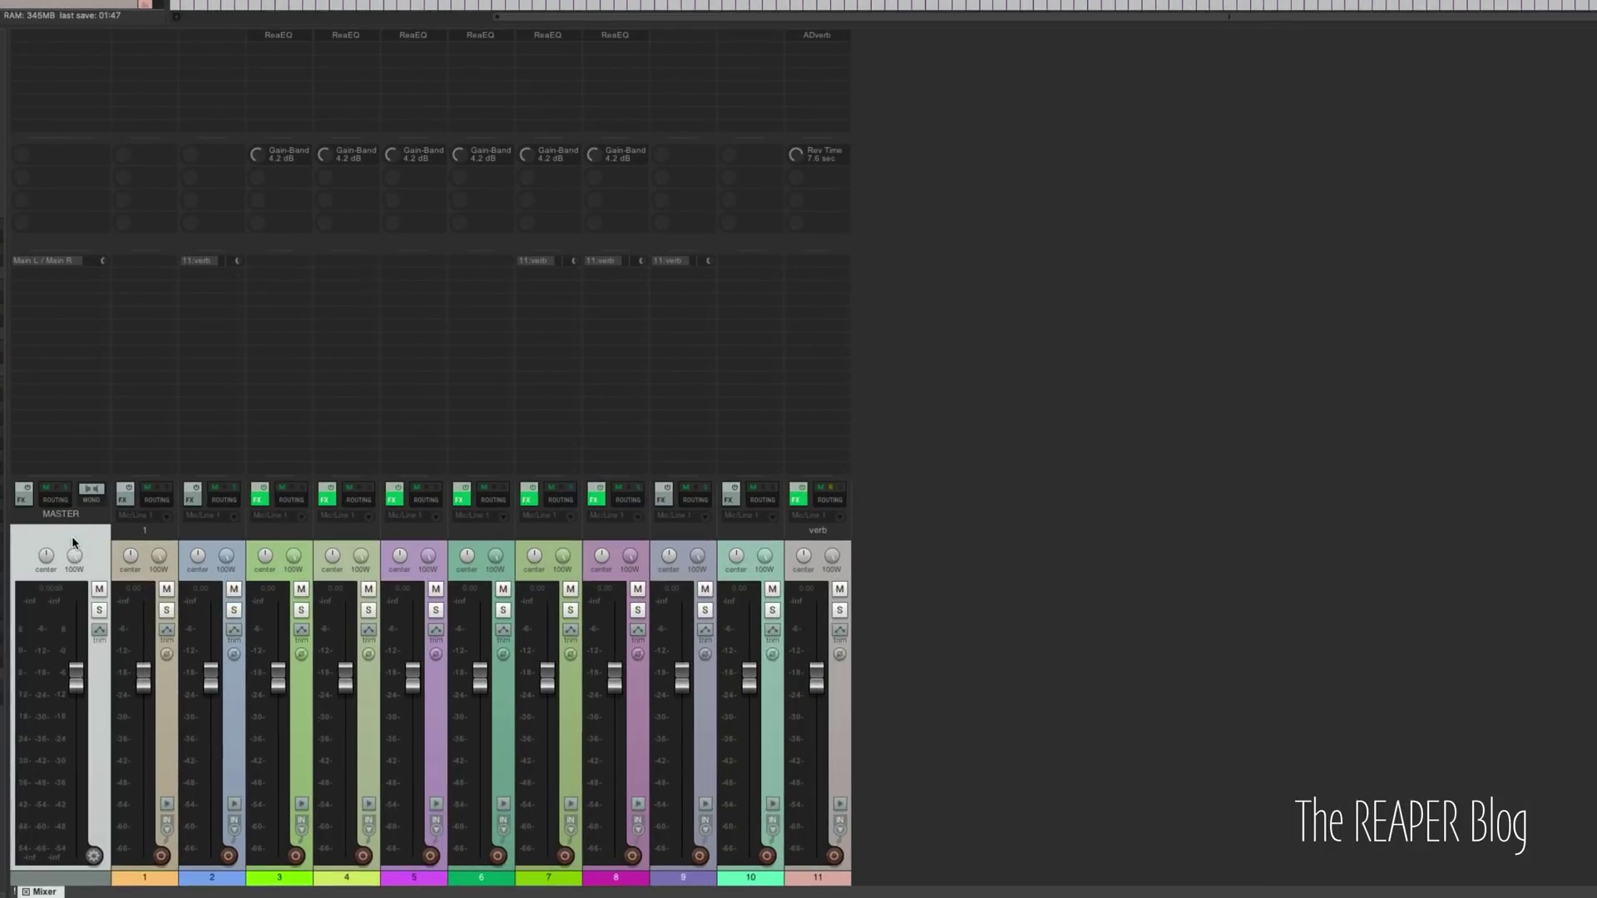
Hide the sends area, FX insert rows and FX parameter knobs in the mixer
right_click(72, 536)
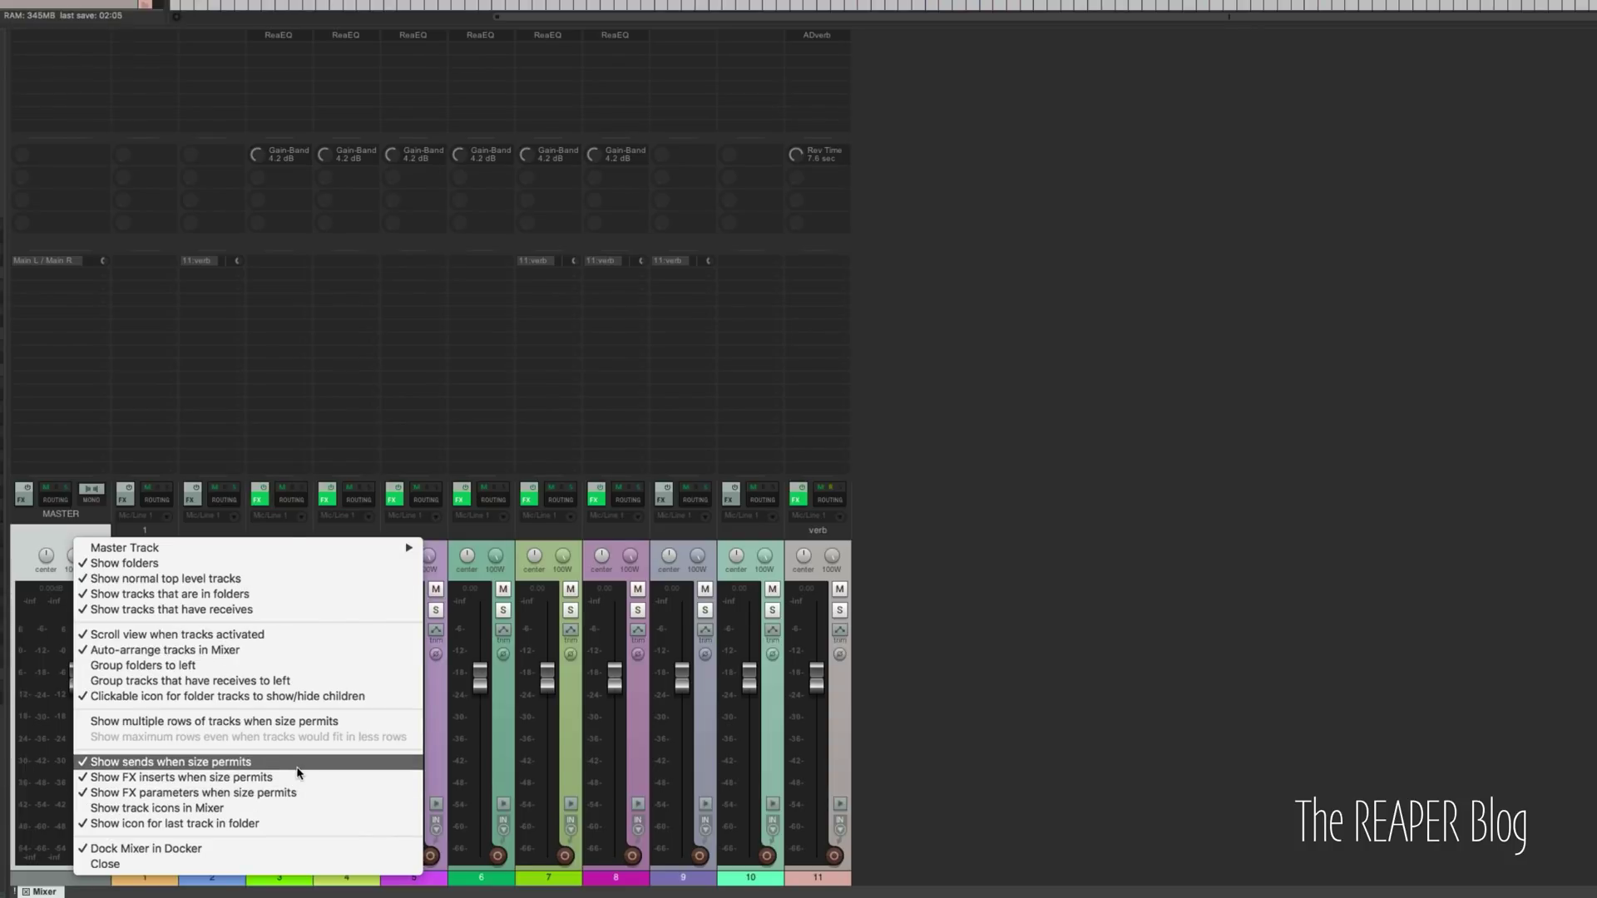
click(171, 762)
right_click(71, 538)
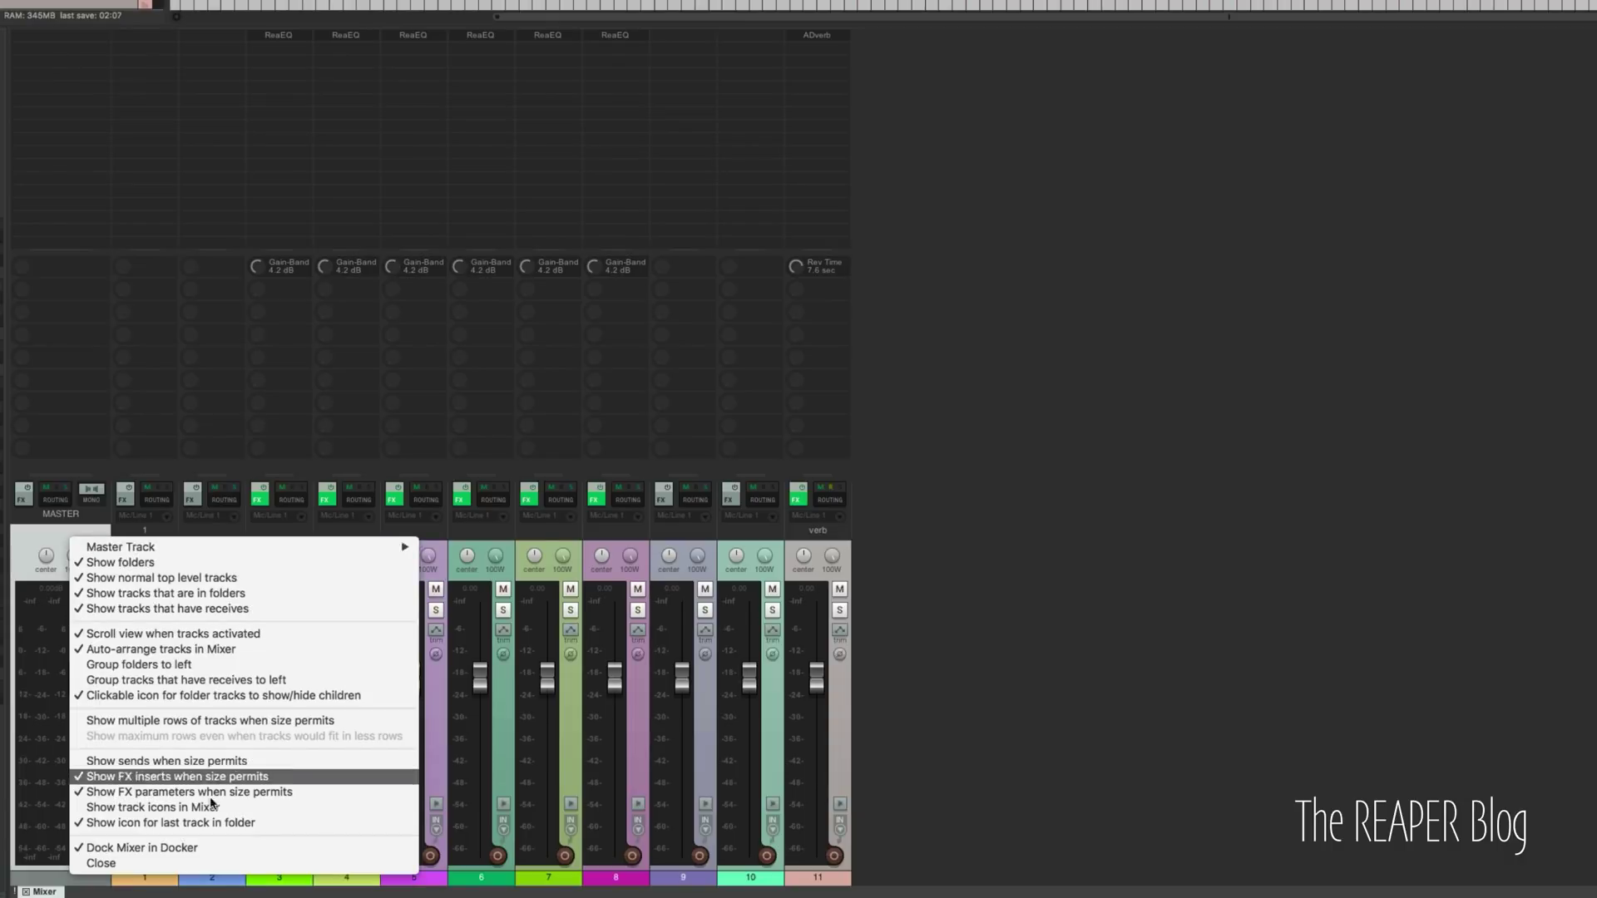
click(219, 776)
right_click(88, 538)
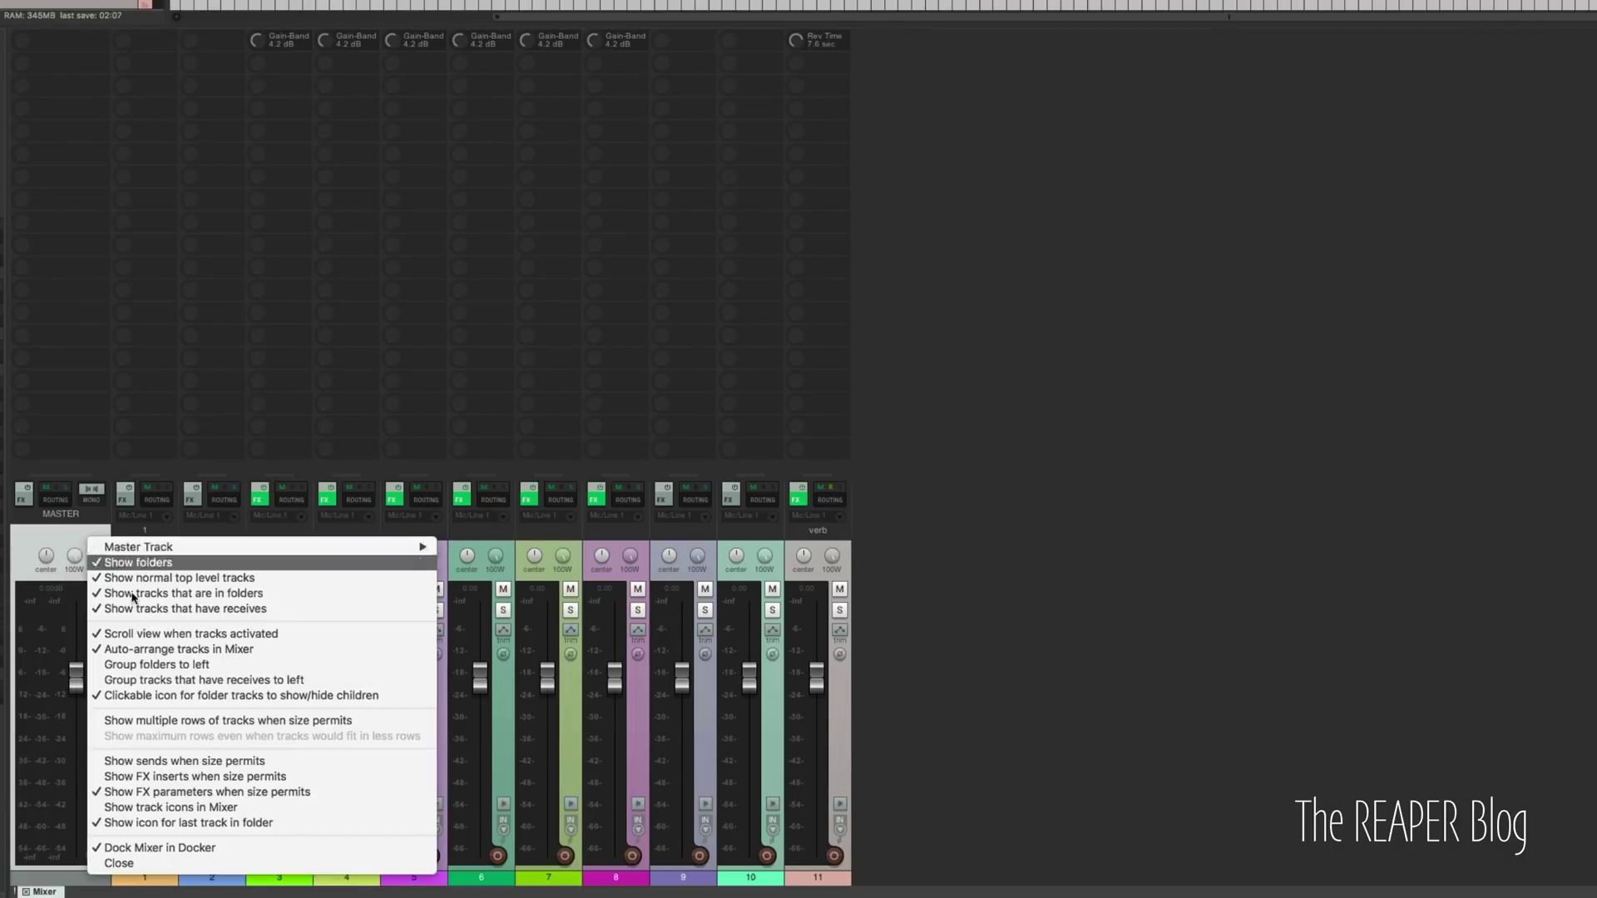
click(203, 793)
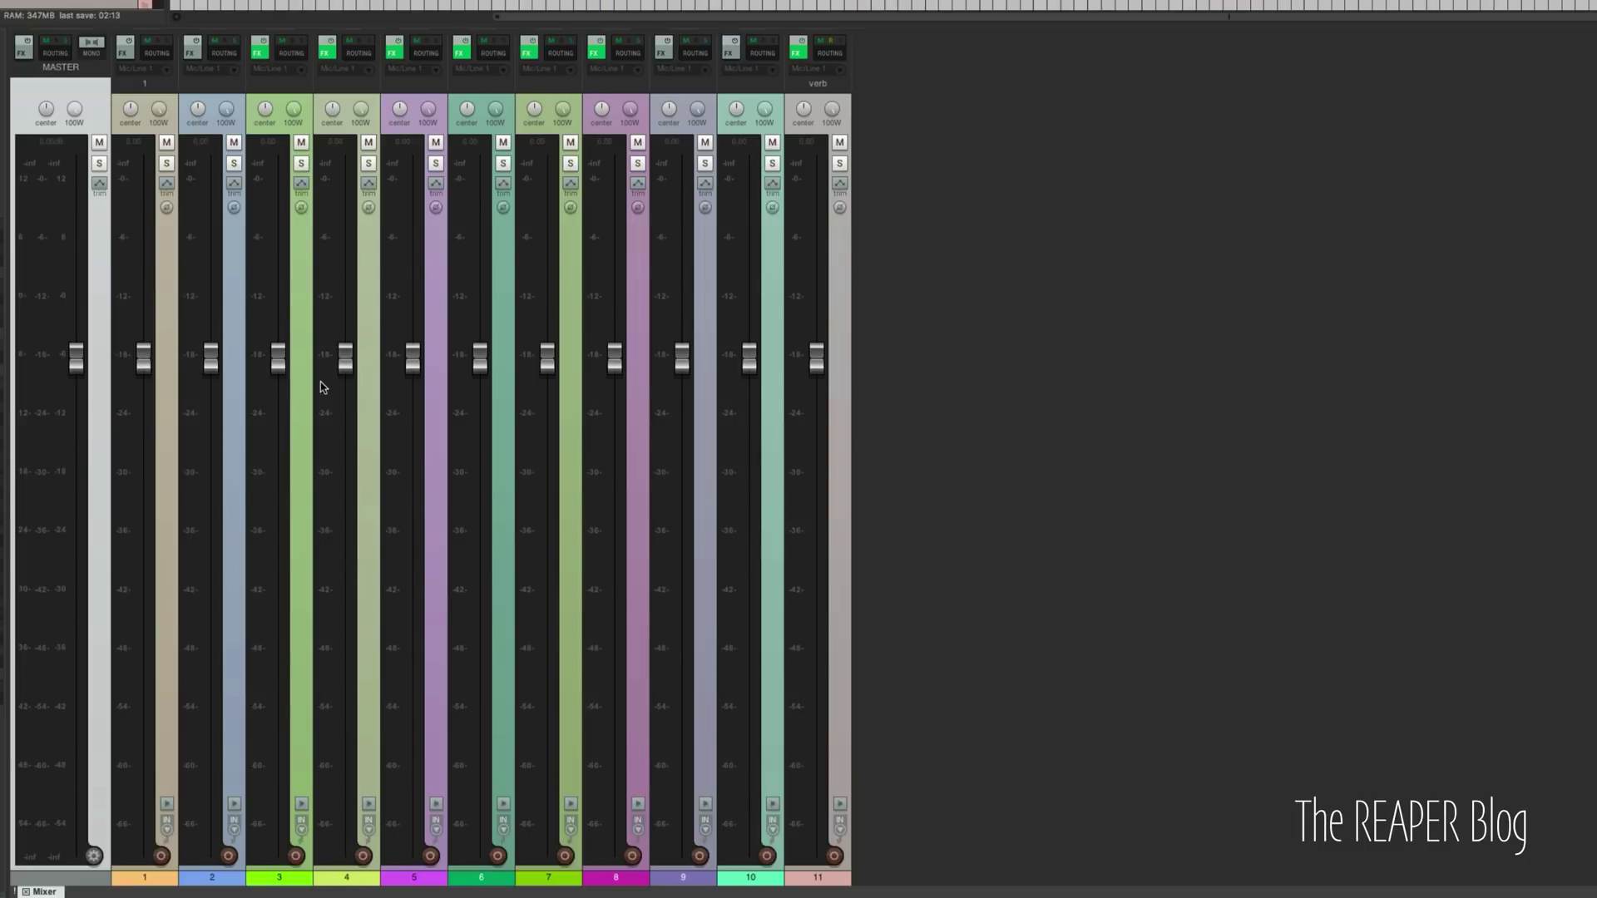
Turn the mixer's sends area and FX insert rows back on
click(441, 370)
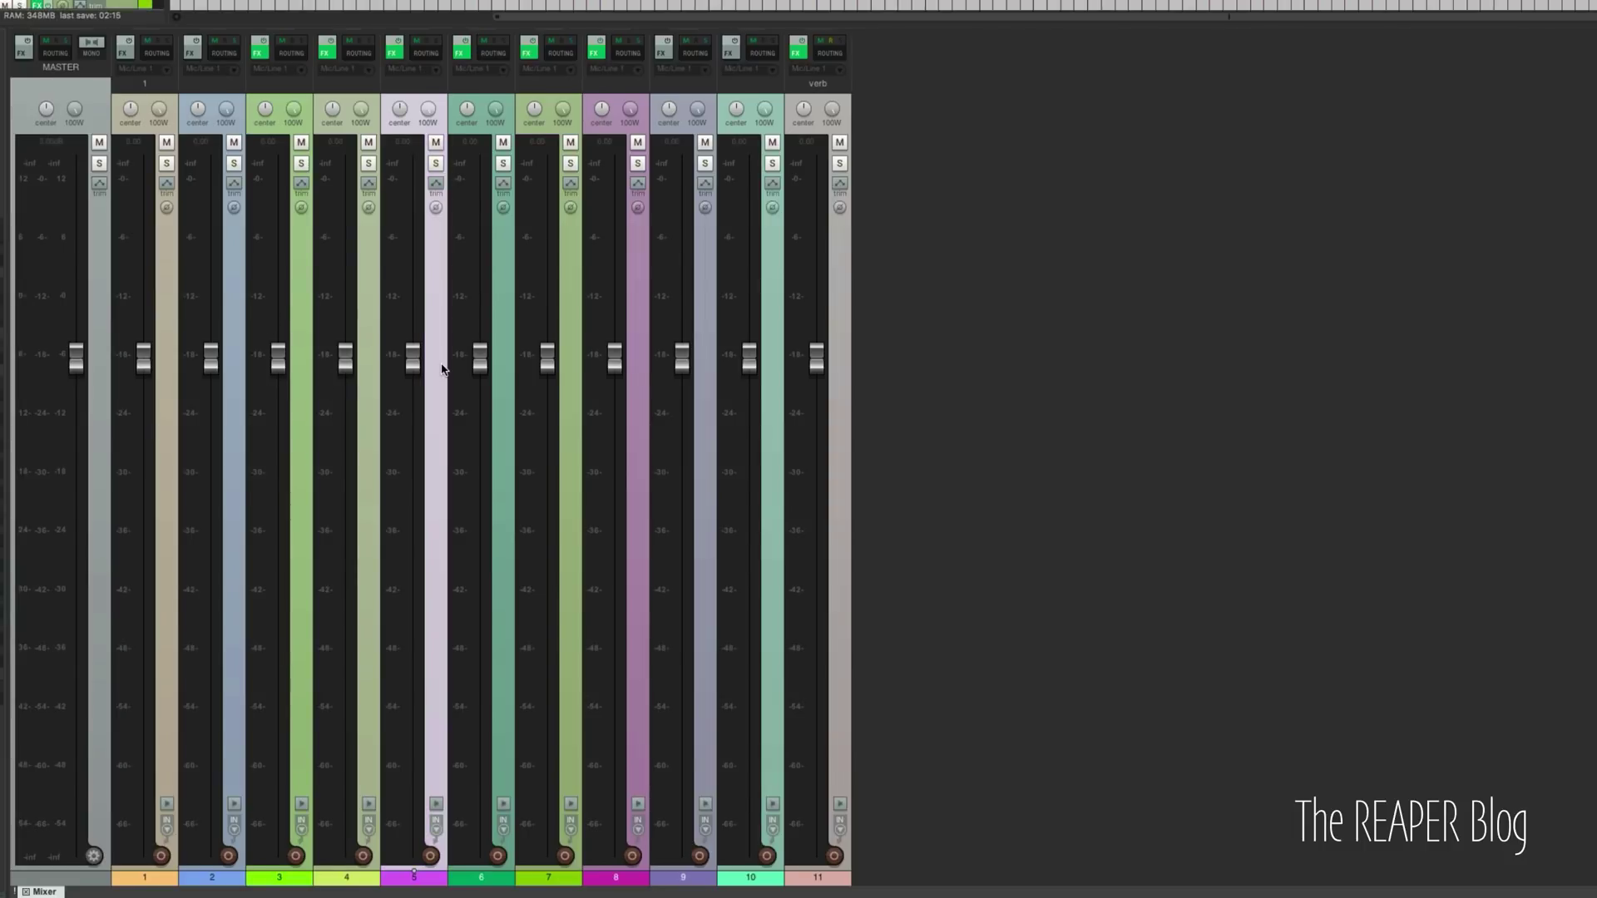
click(91, 94)
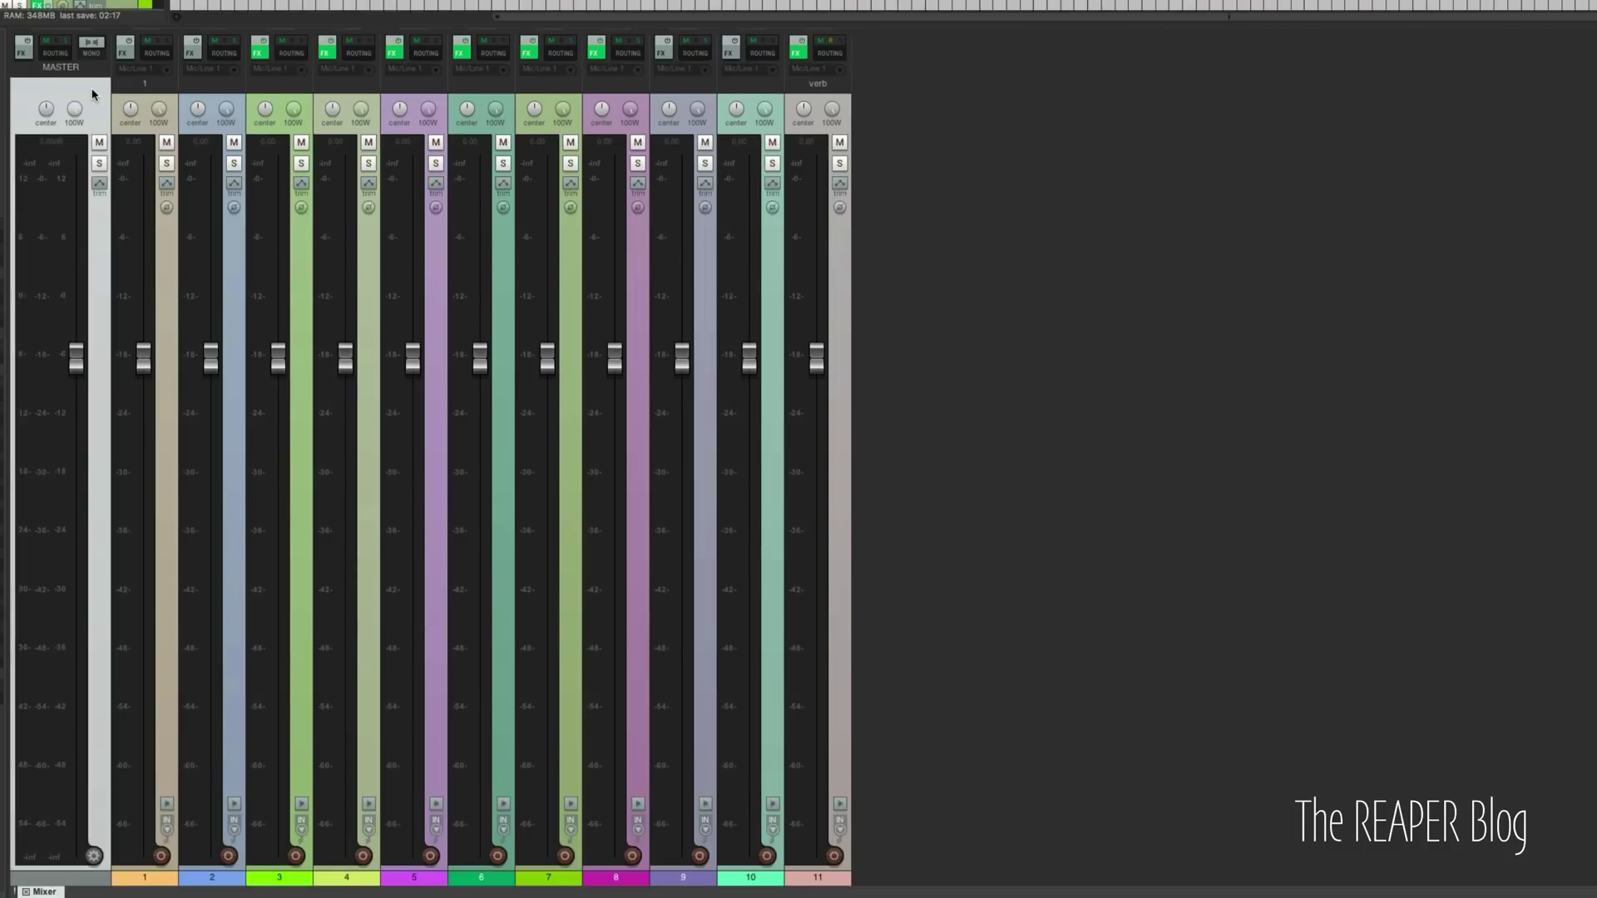
right_click(92, 94)
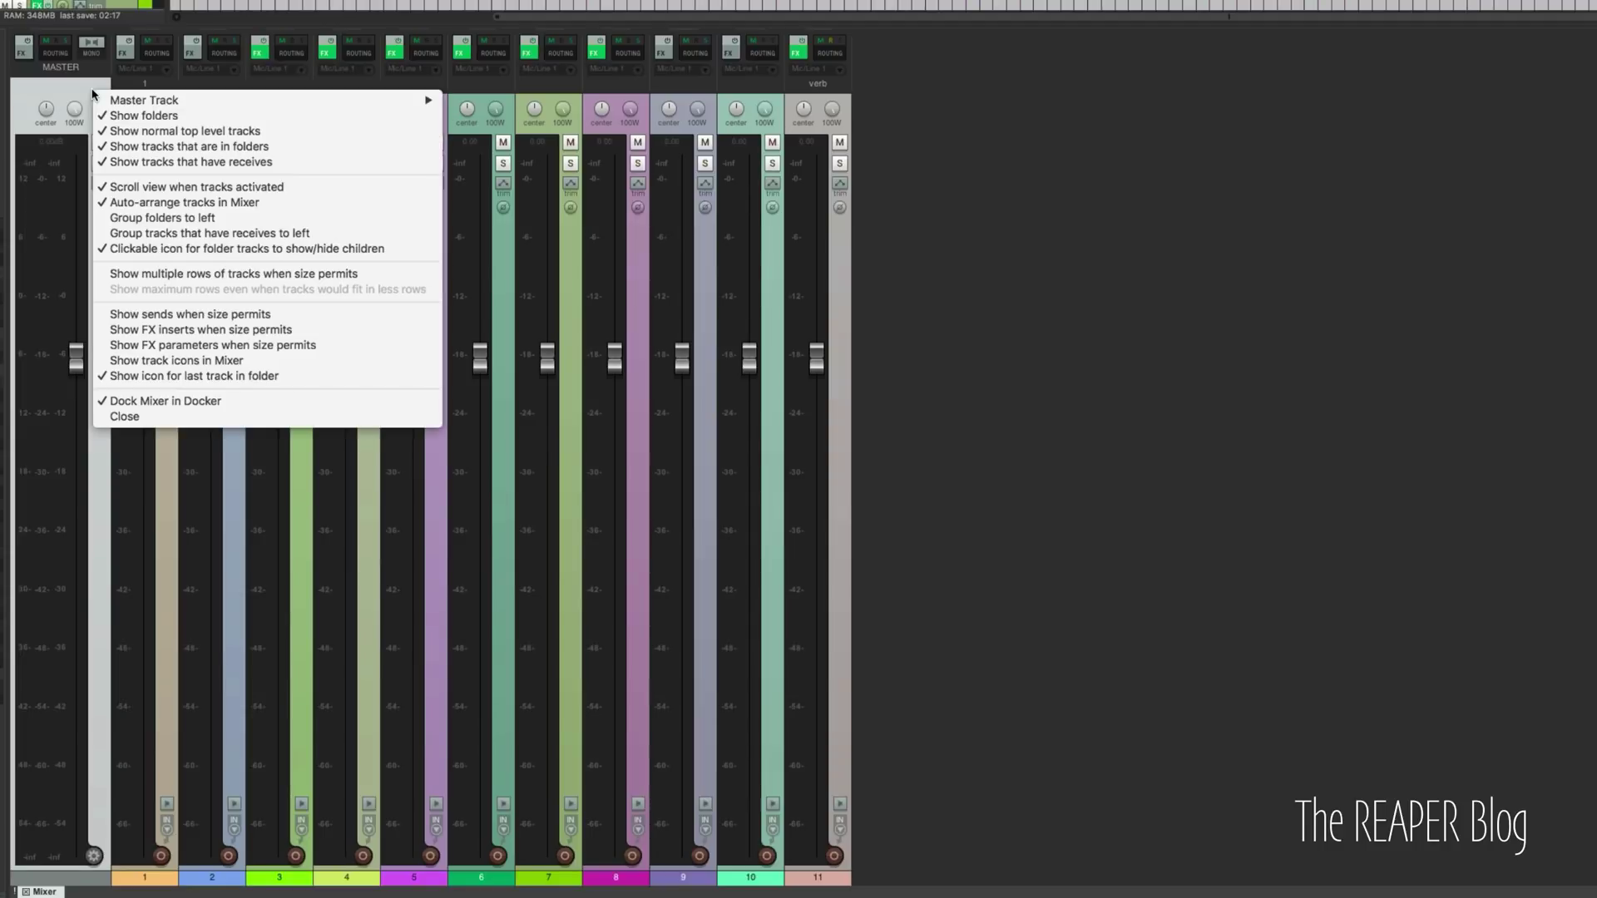
click(274, 316)
right_click(92, 535)
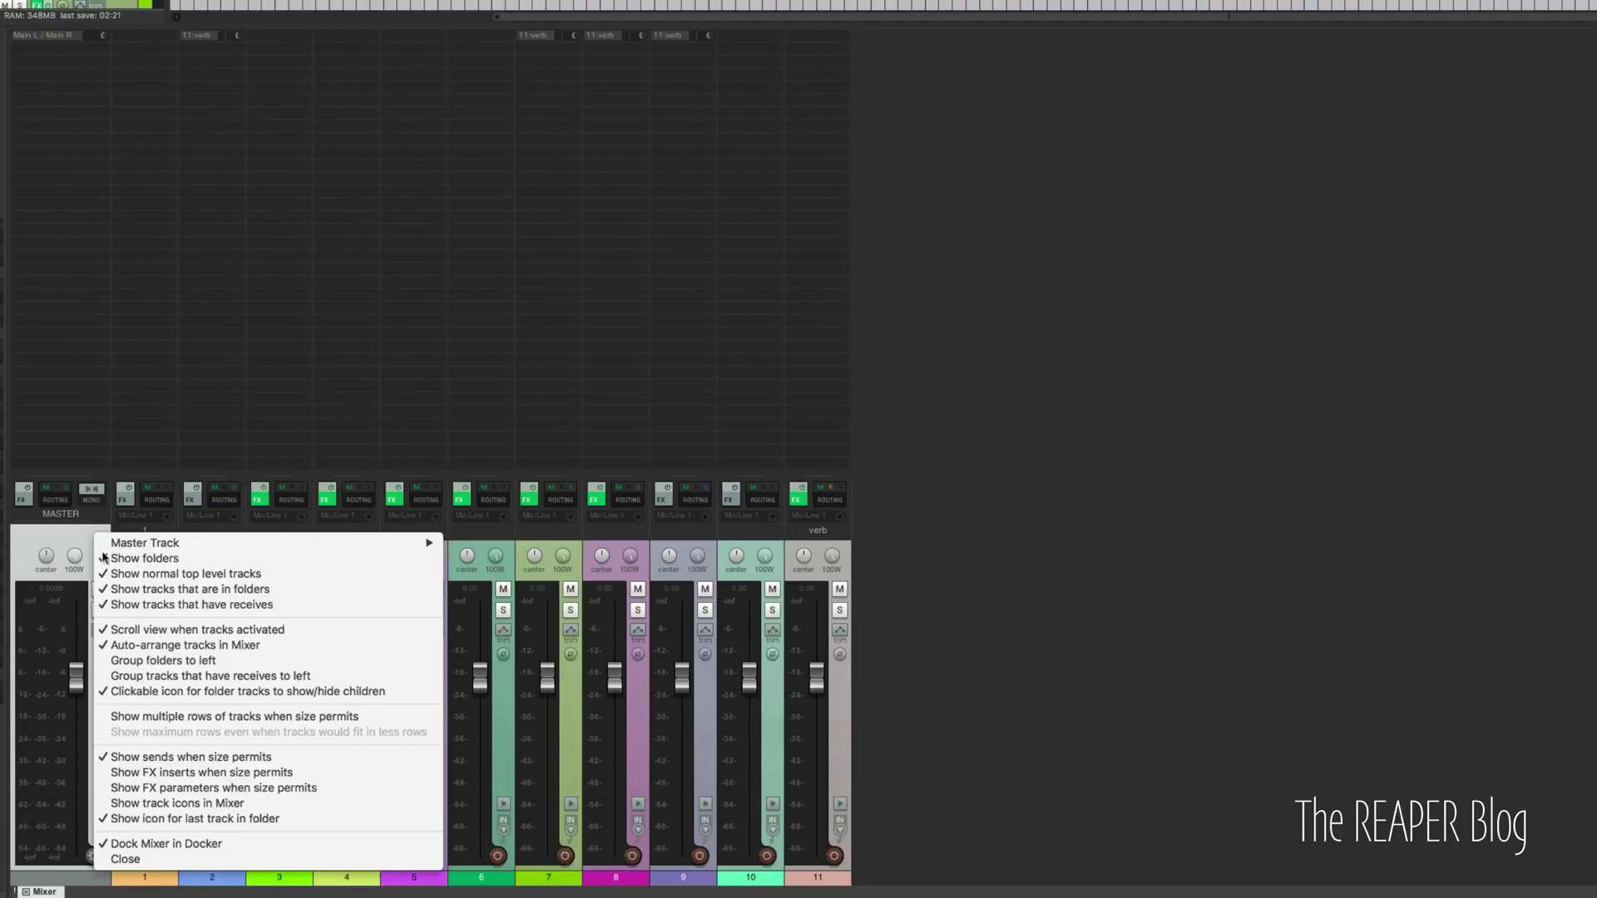
click(236, 774)
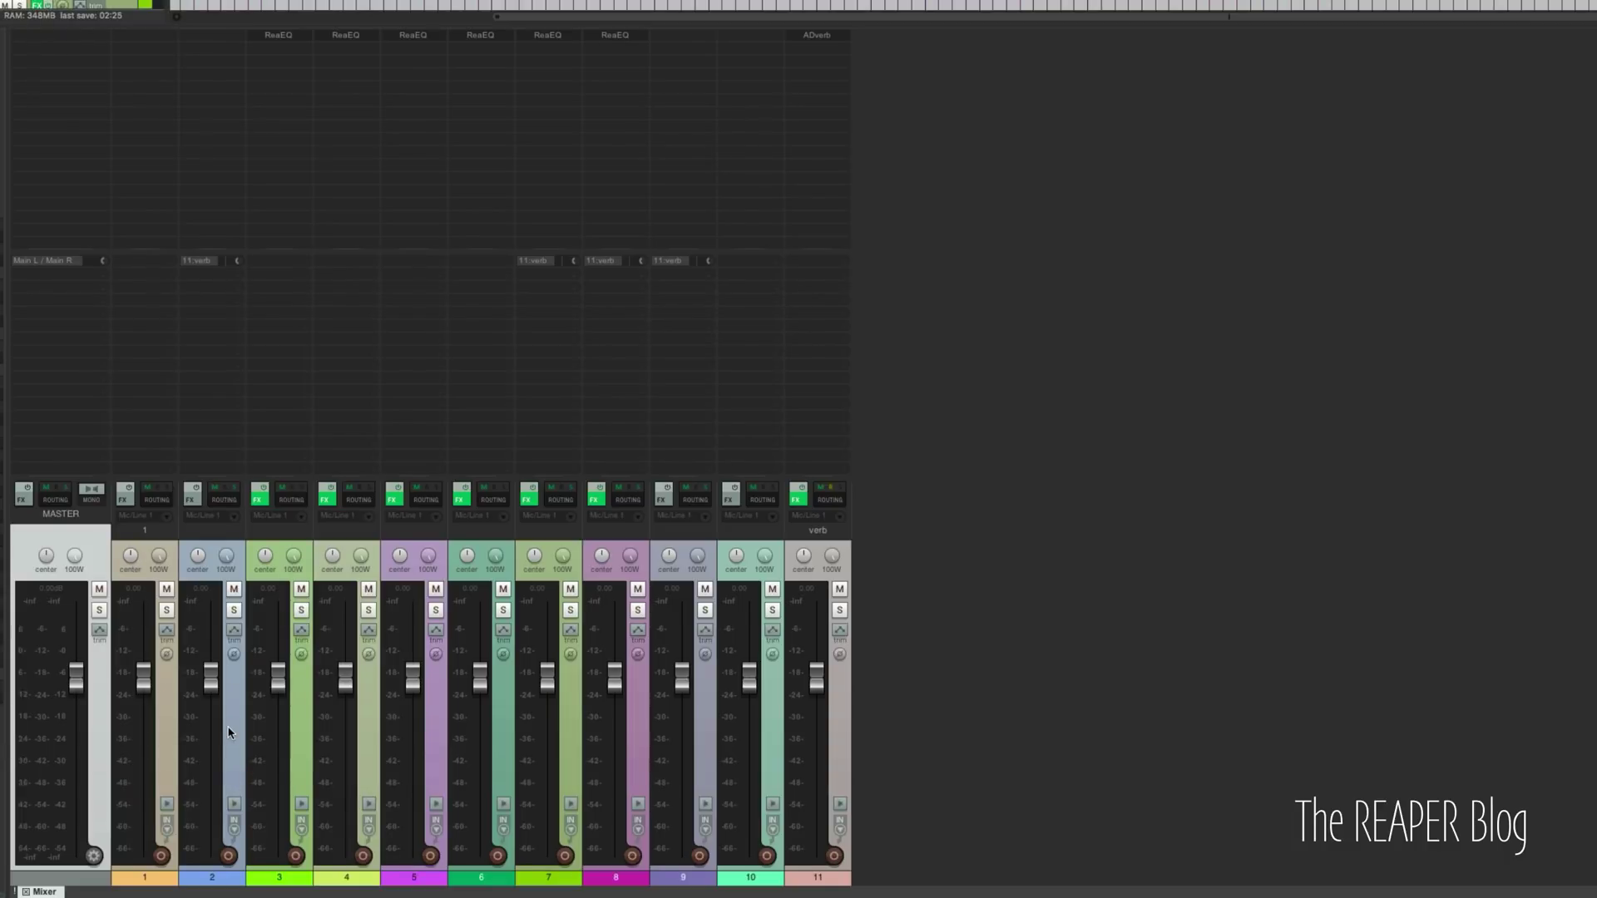
click(952, 404)
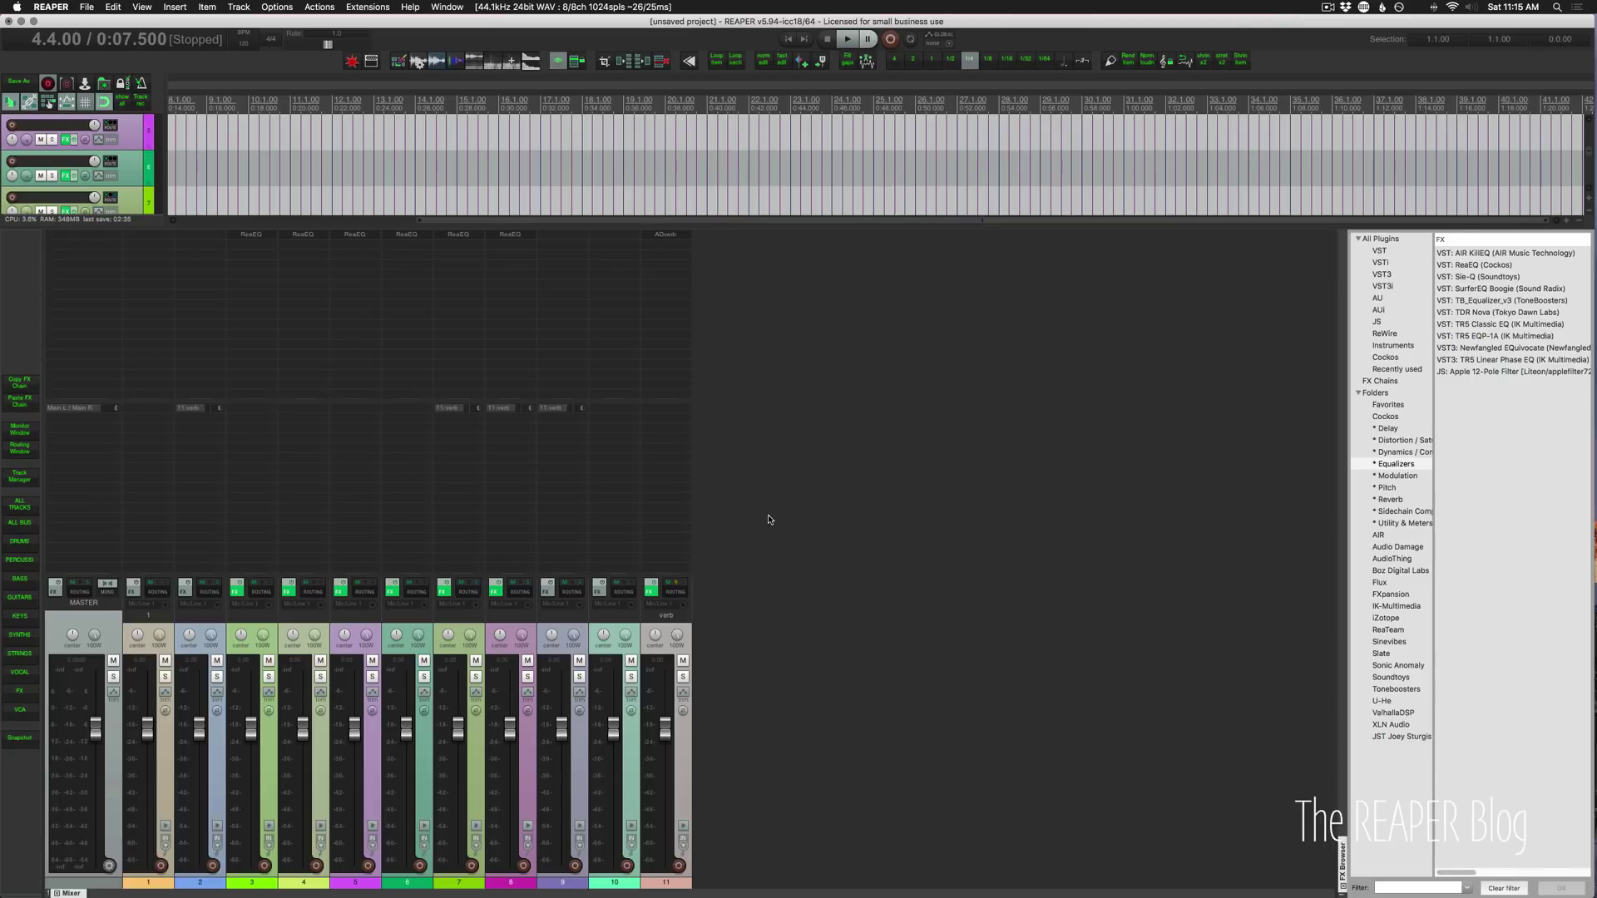
From the Actions list filtered on 'mixer view', run the FX Parameters Only and Fader only views
key(question)
drag(188, 71, 770, 237)
click(740, 298)
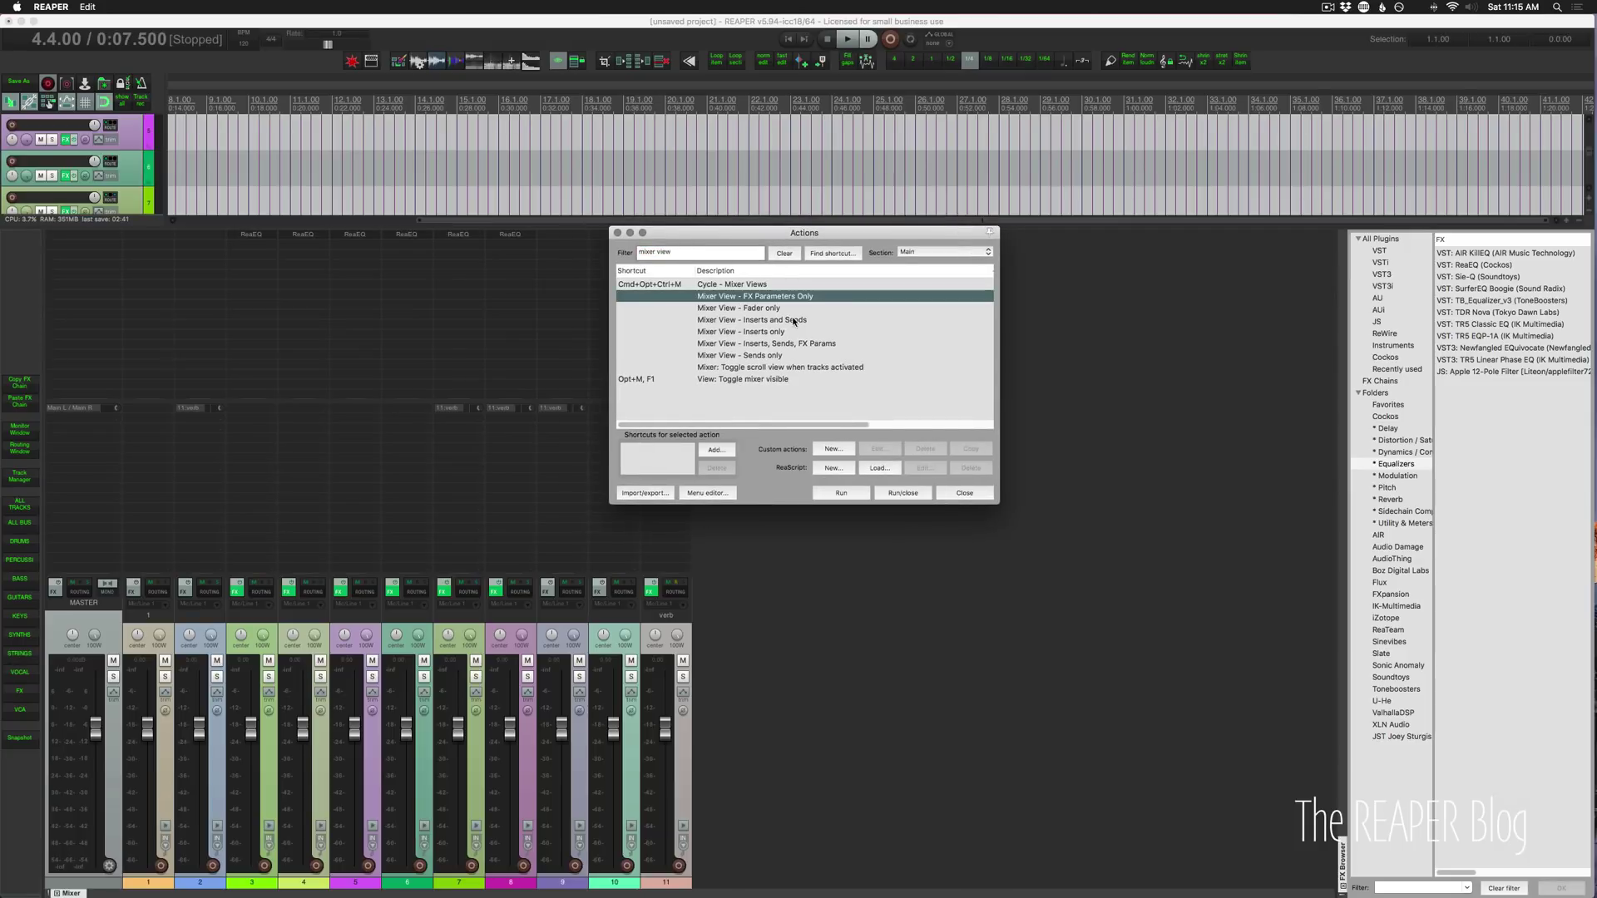
click(843, 493)
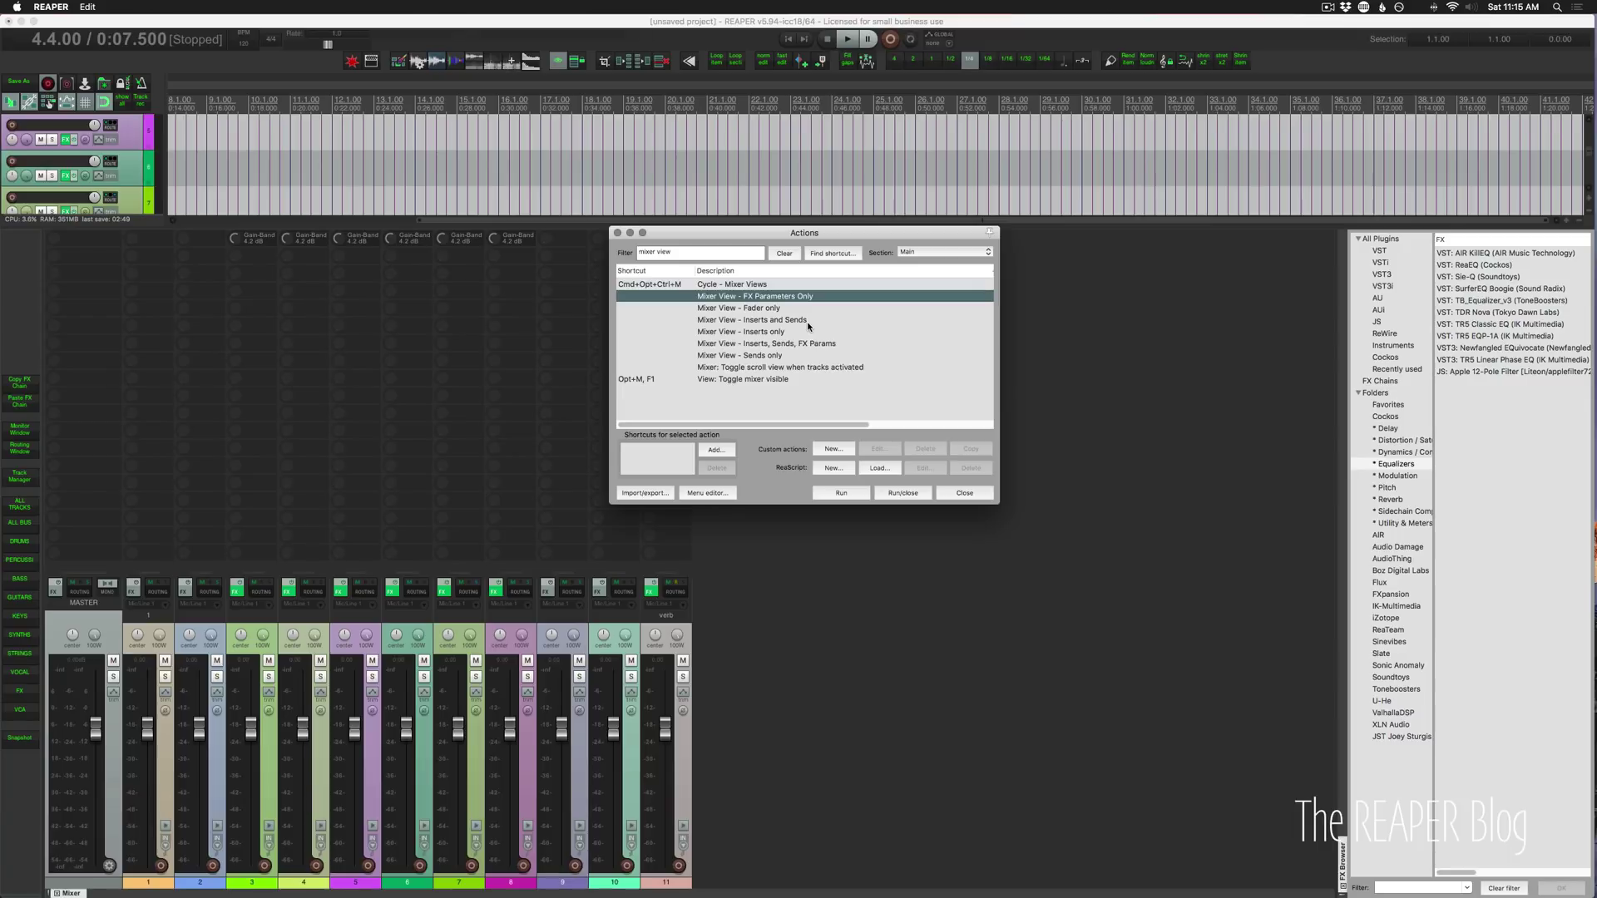
click(801, 309)
click(850, 497)
Run the Inserts and Sends, Inserts only, Inserts/Sends/FX Params and Sends only mixer views
click(809, 321)
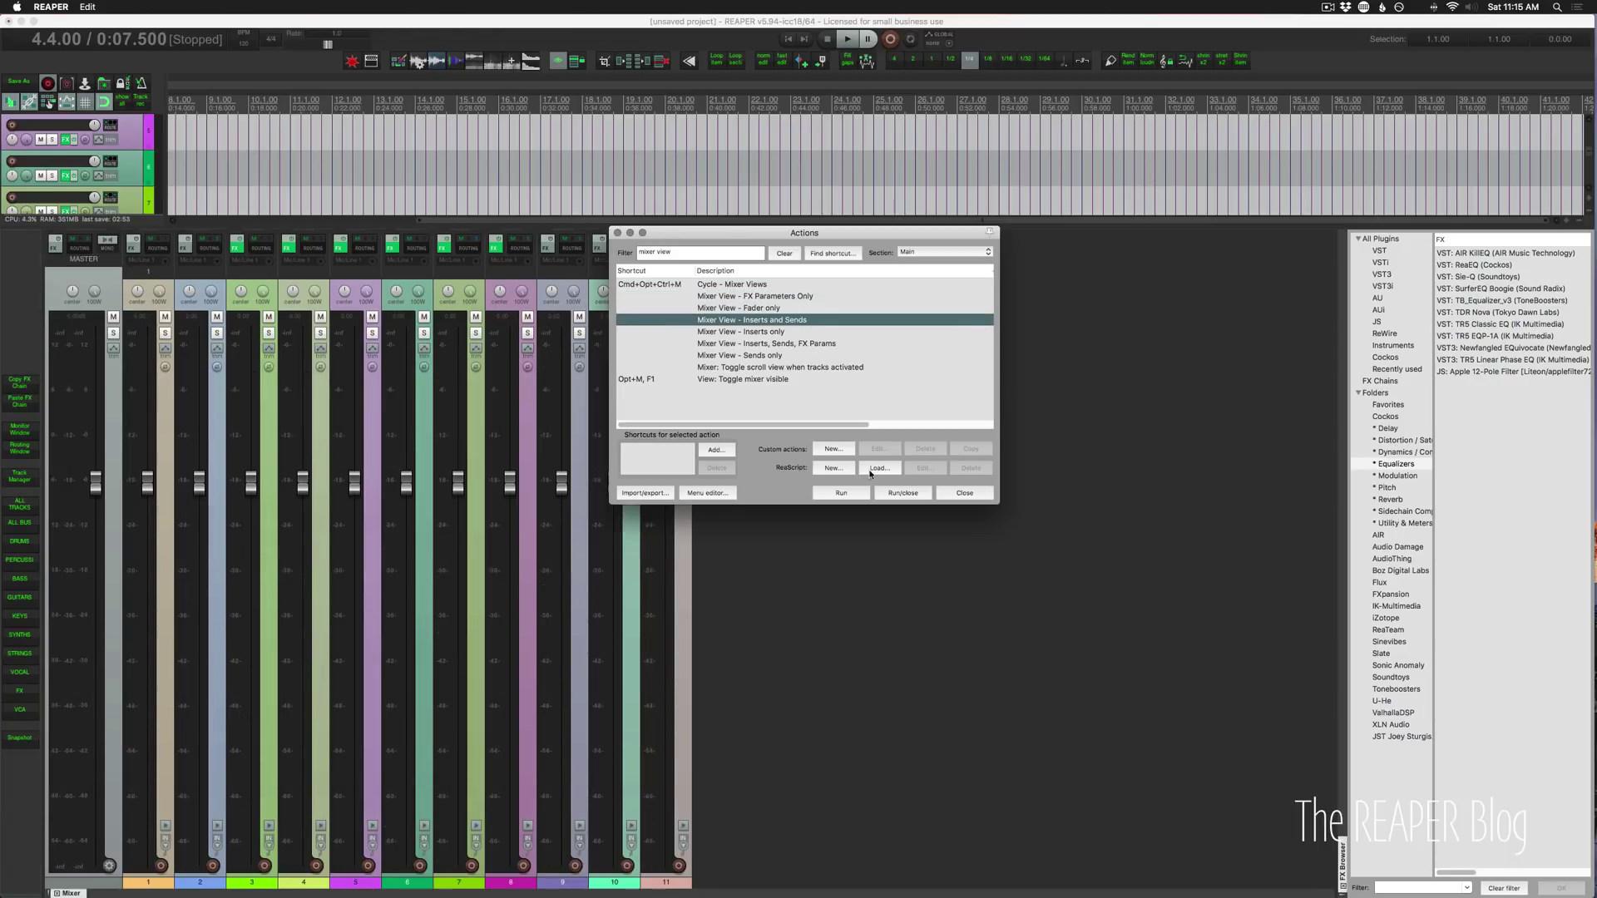
click(861, 497)
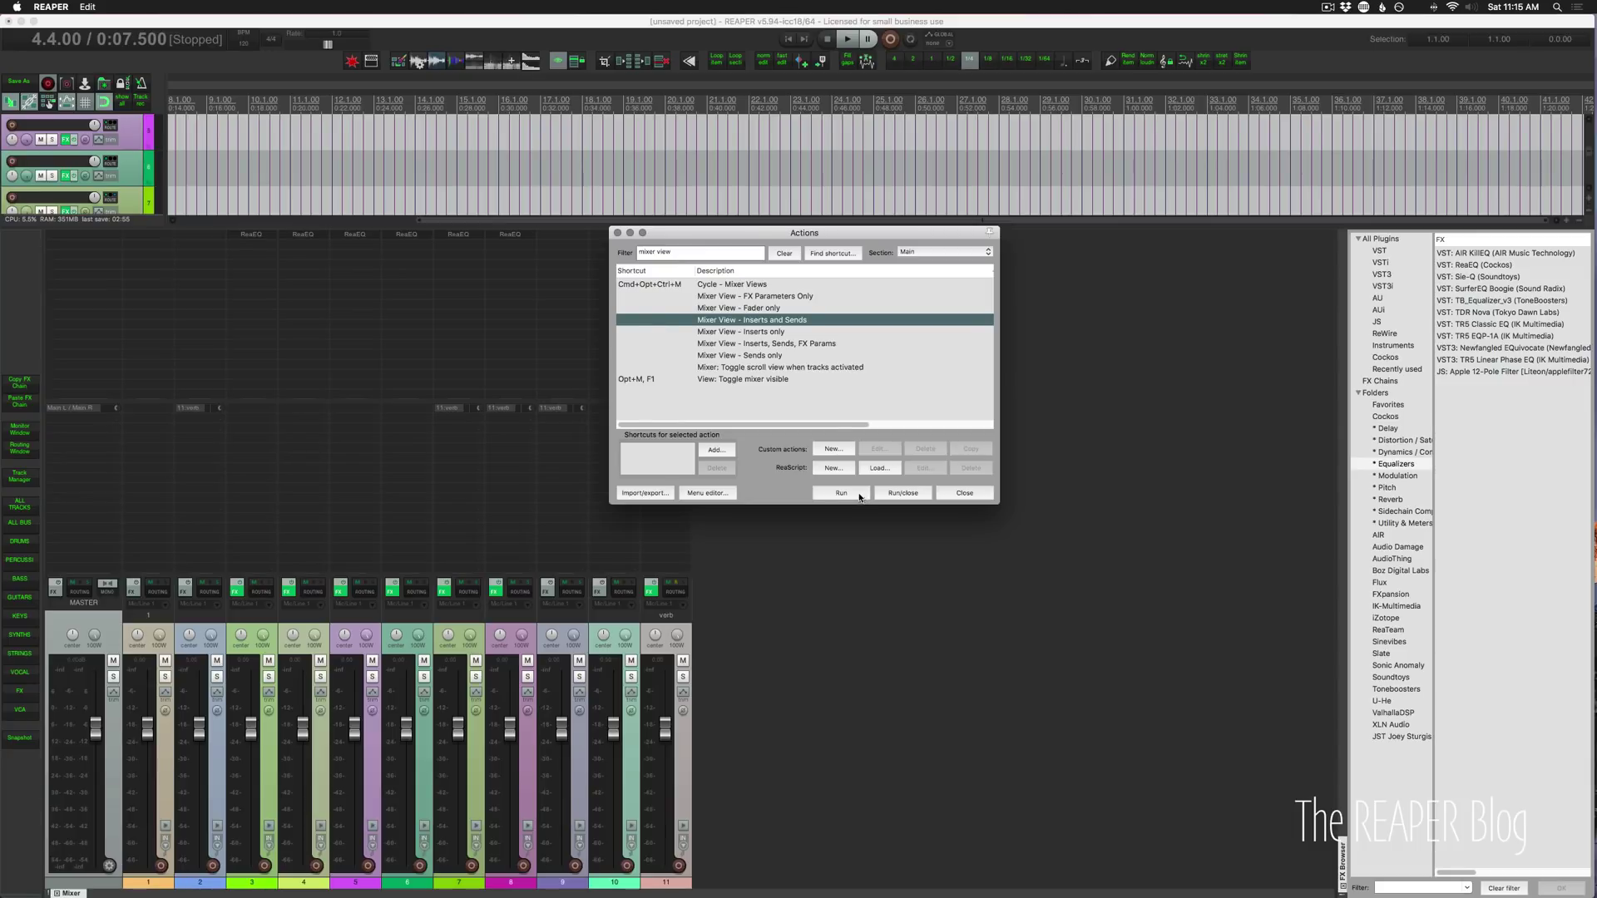
click(795, 333)
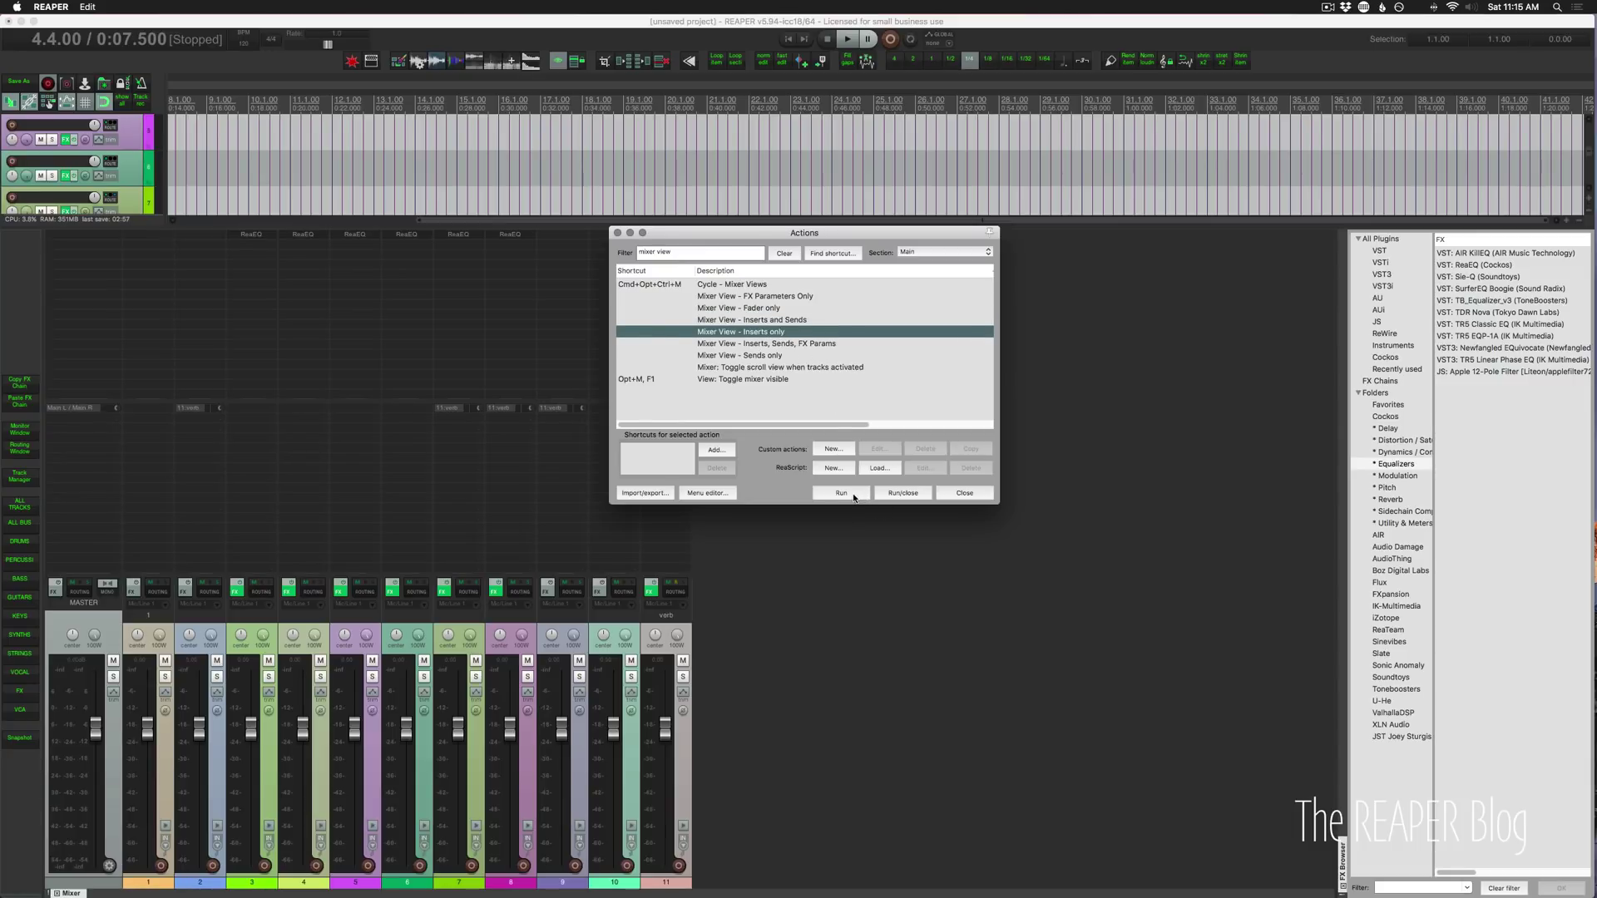
click(855, 497)
click(811, 344)
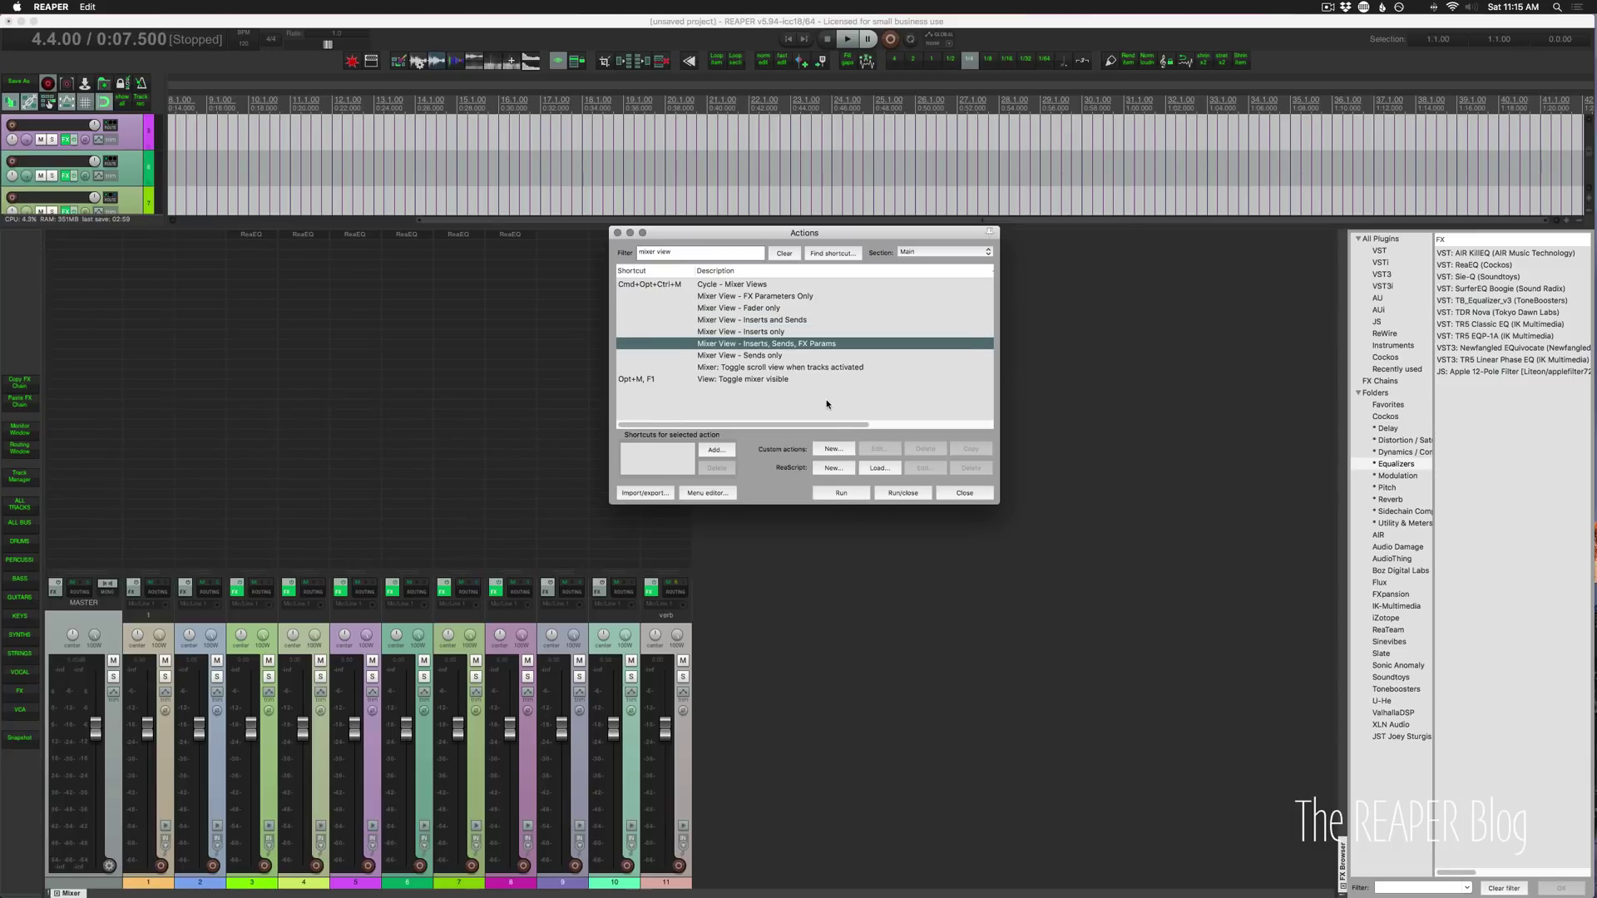
click(840, 493)
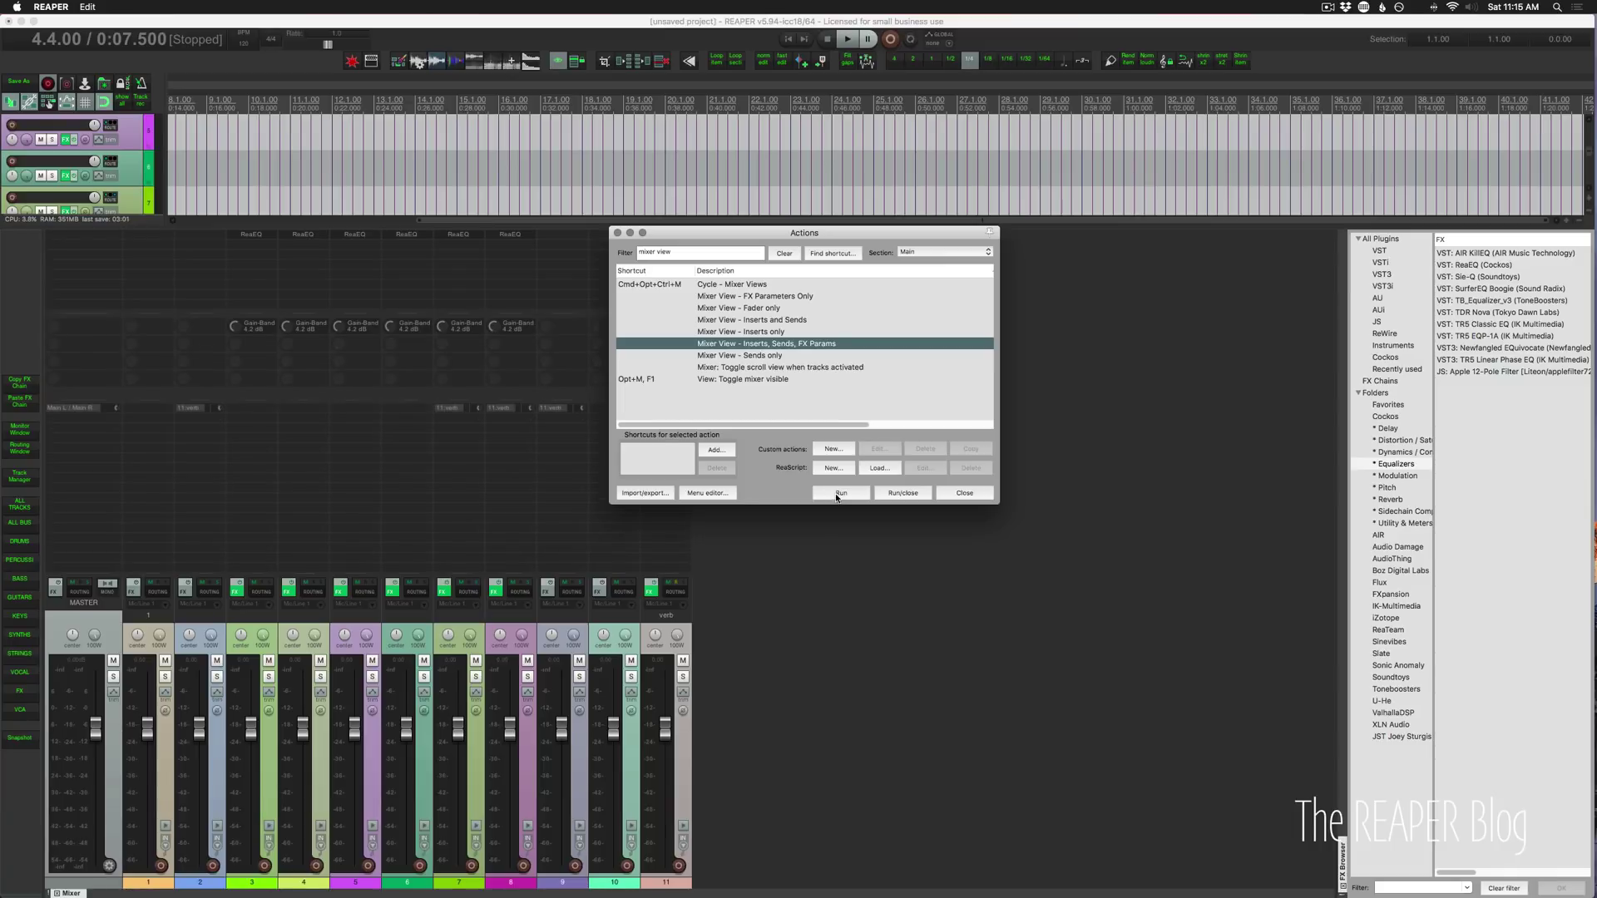
click(790, 357)
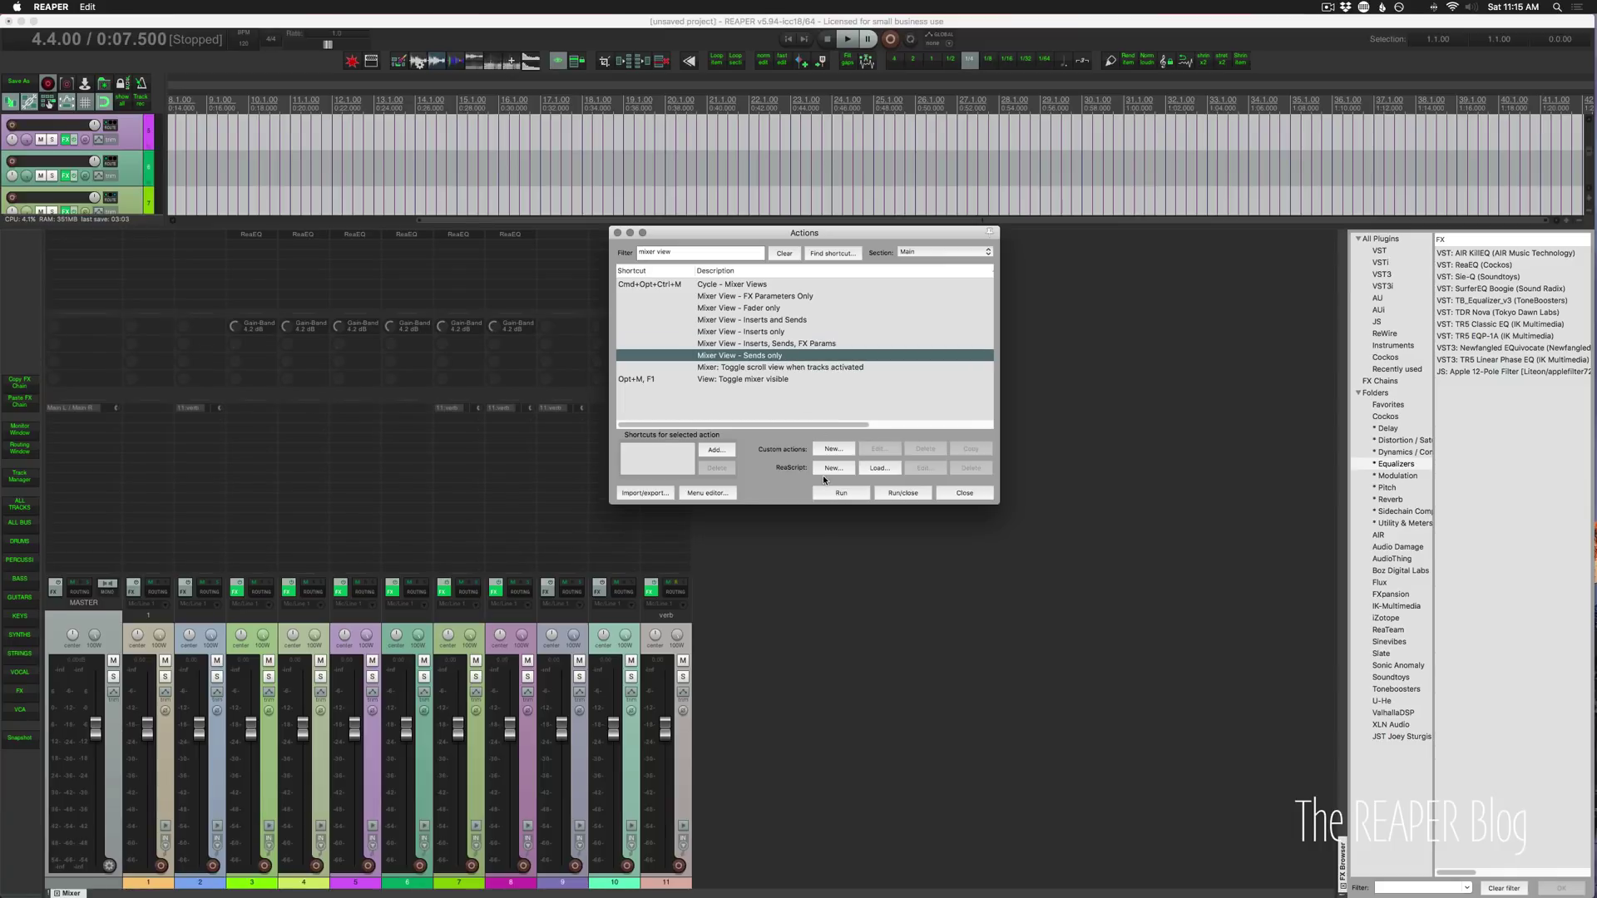
click(837, 497)
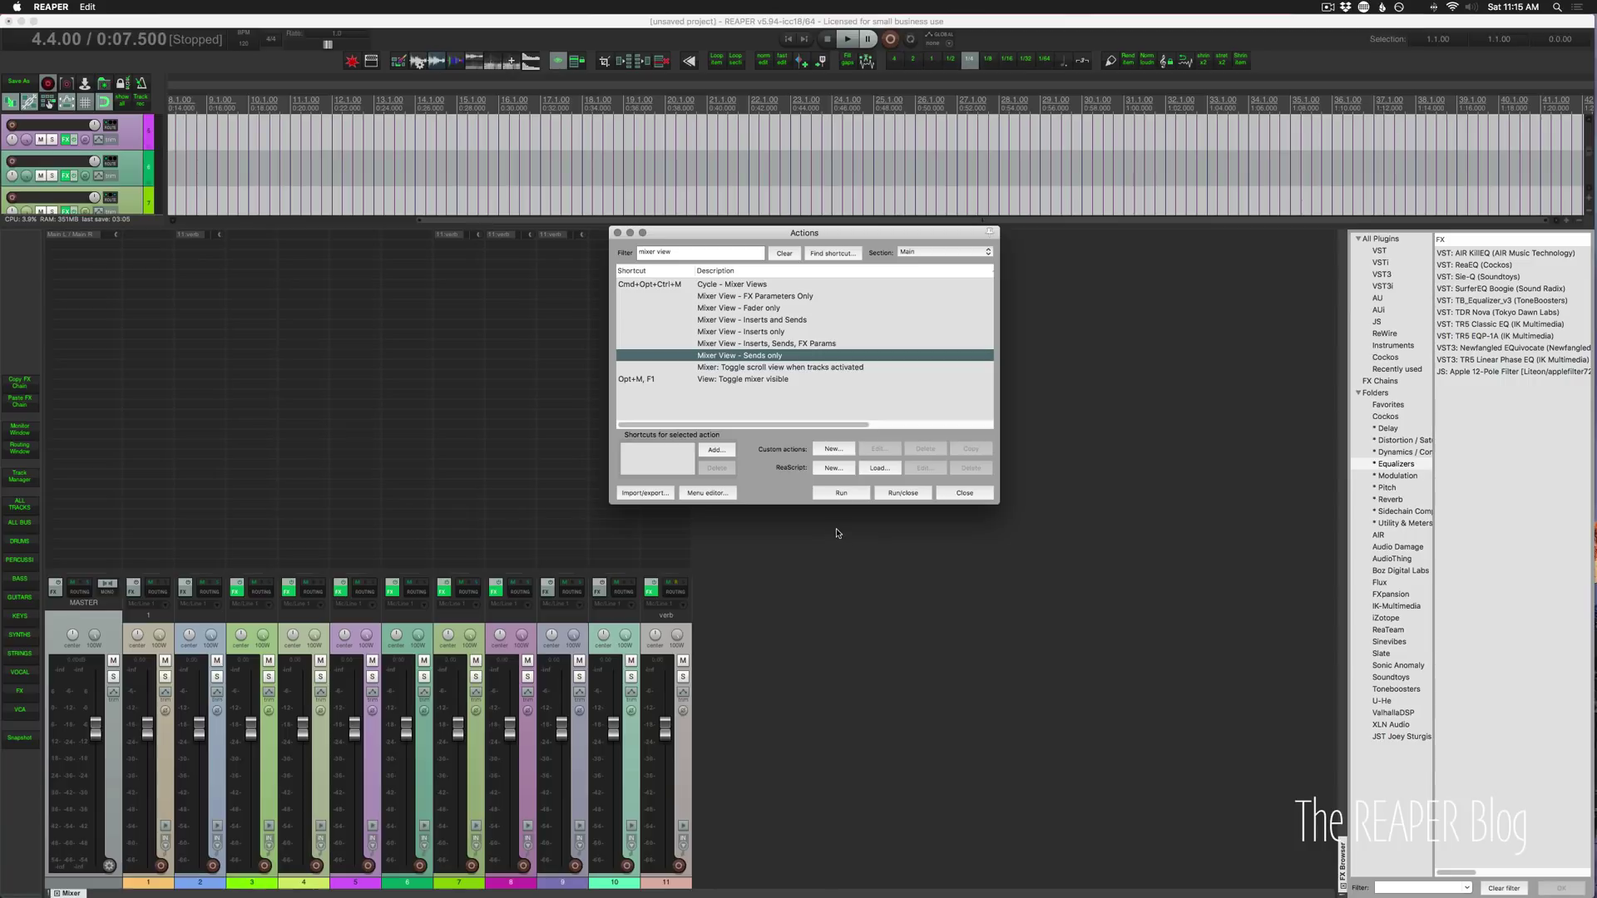
click(791, 297)
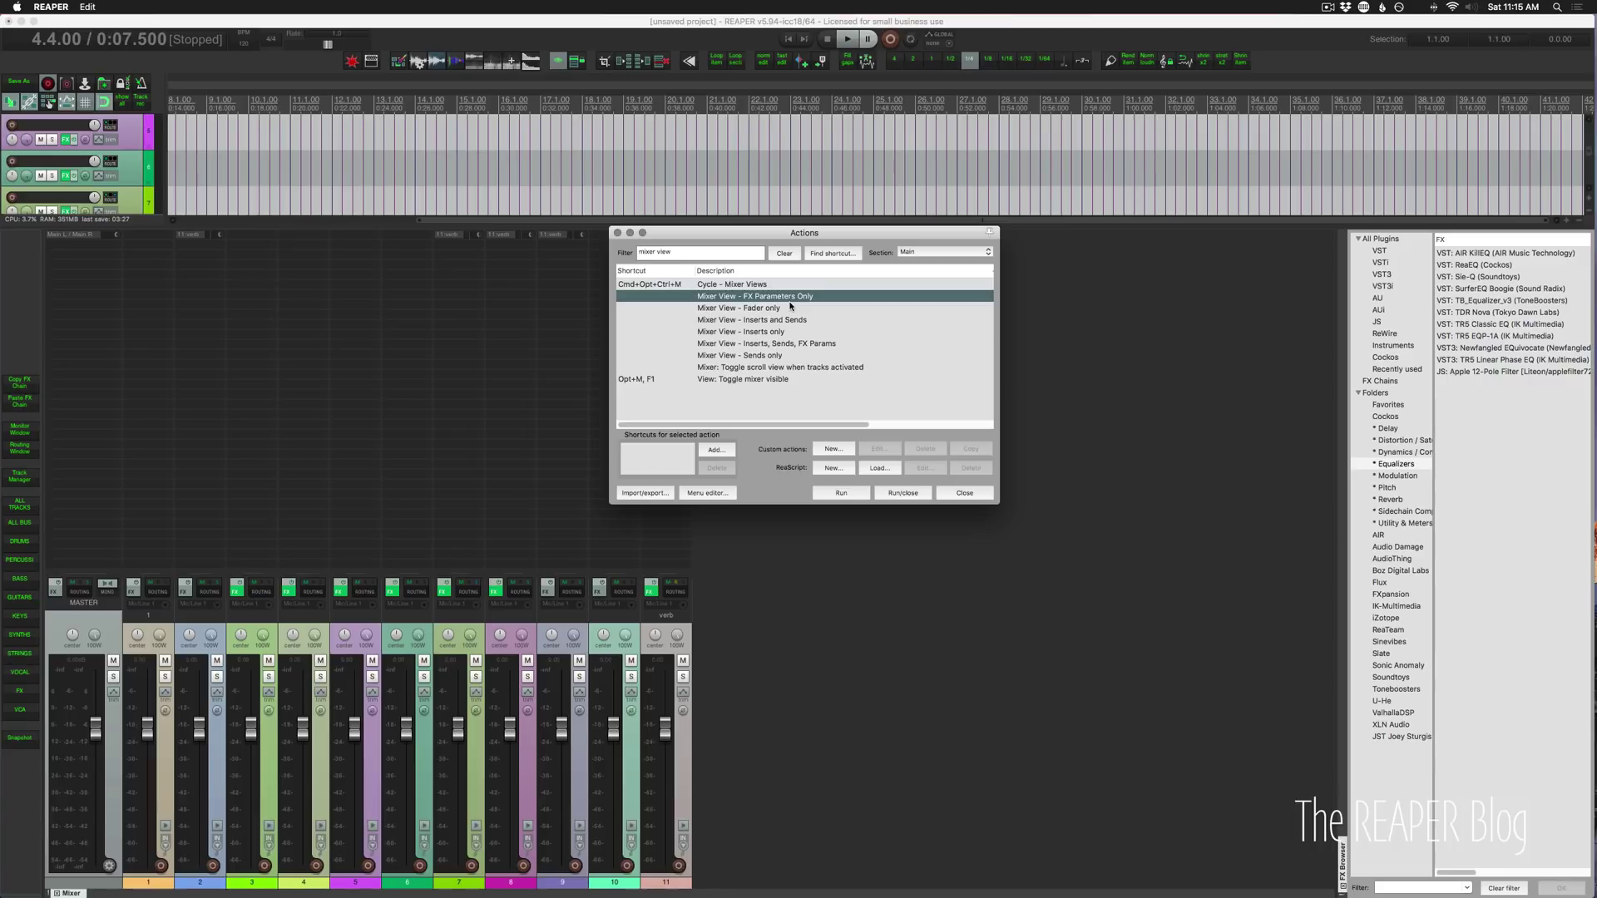
Select Cycle - Mixer Views and step the mixer through its views twice with Ctrl+Alt+Super+M
key(Up)
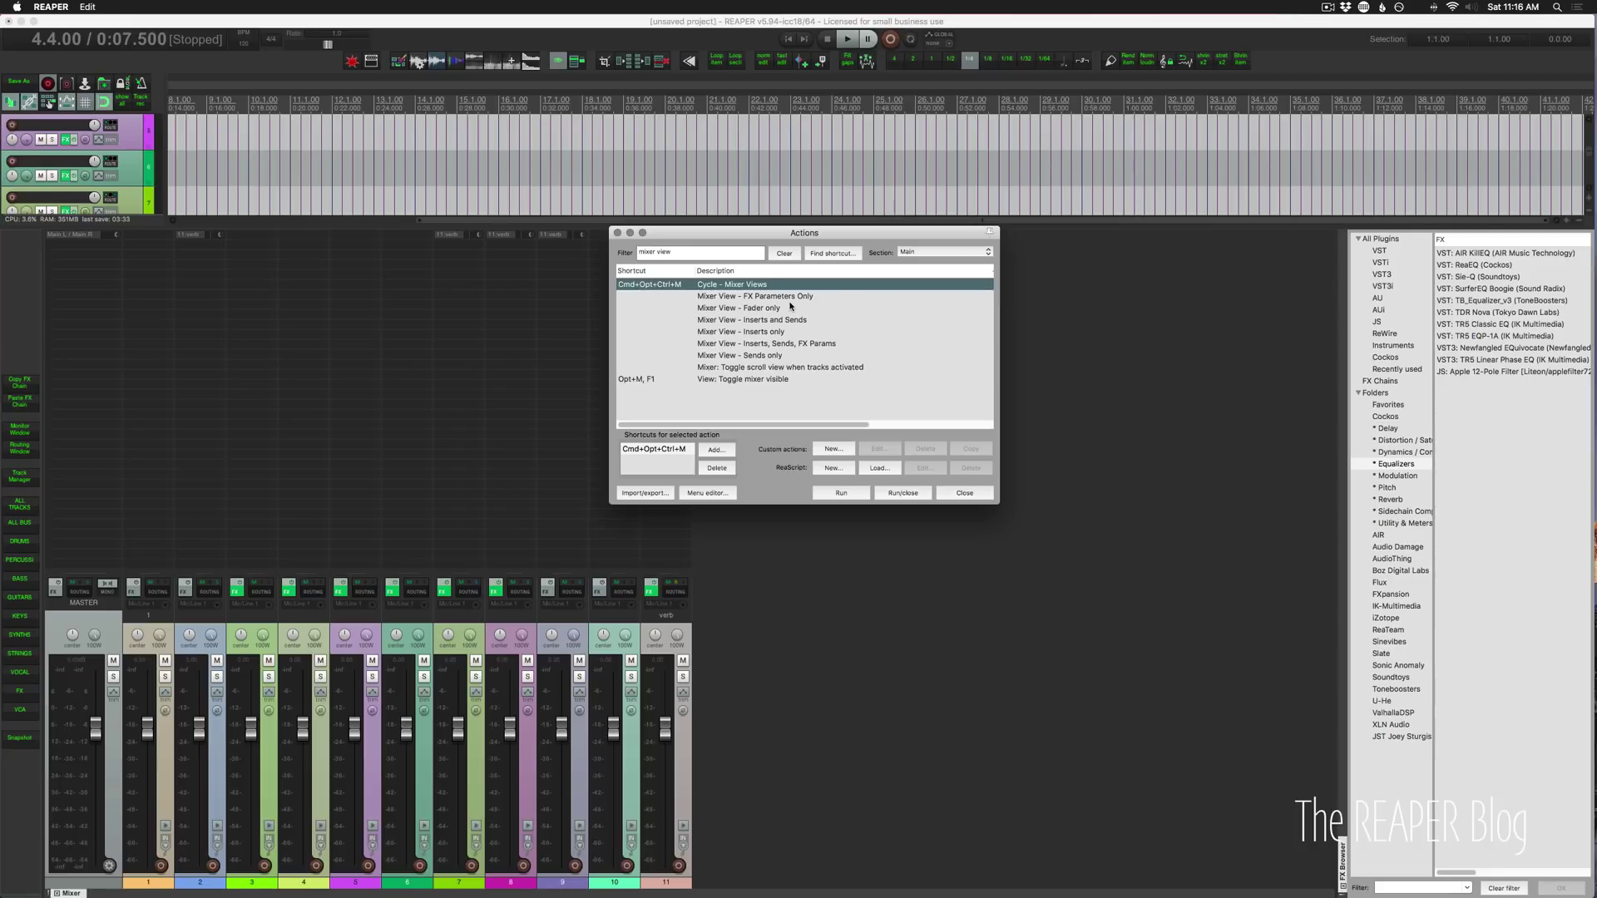
click(823, 588)
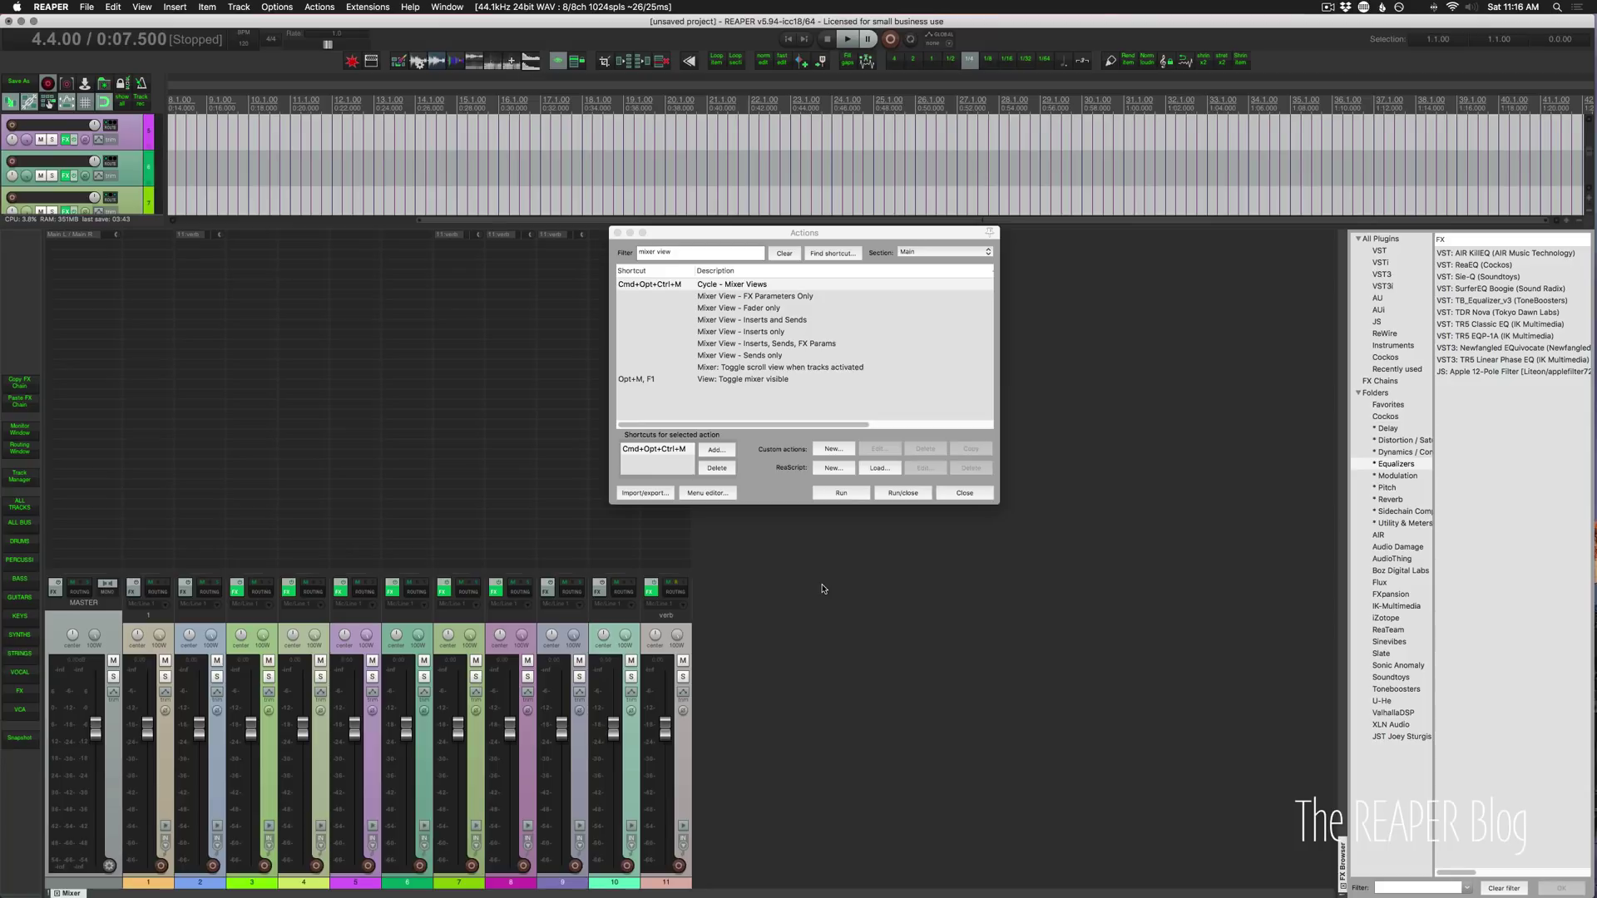
key(ctrl+alt+super+m)
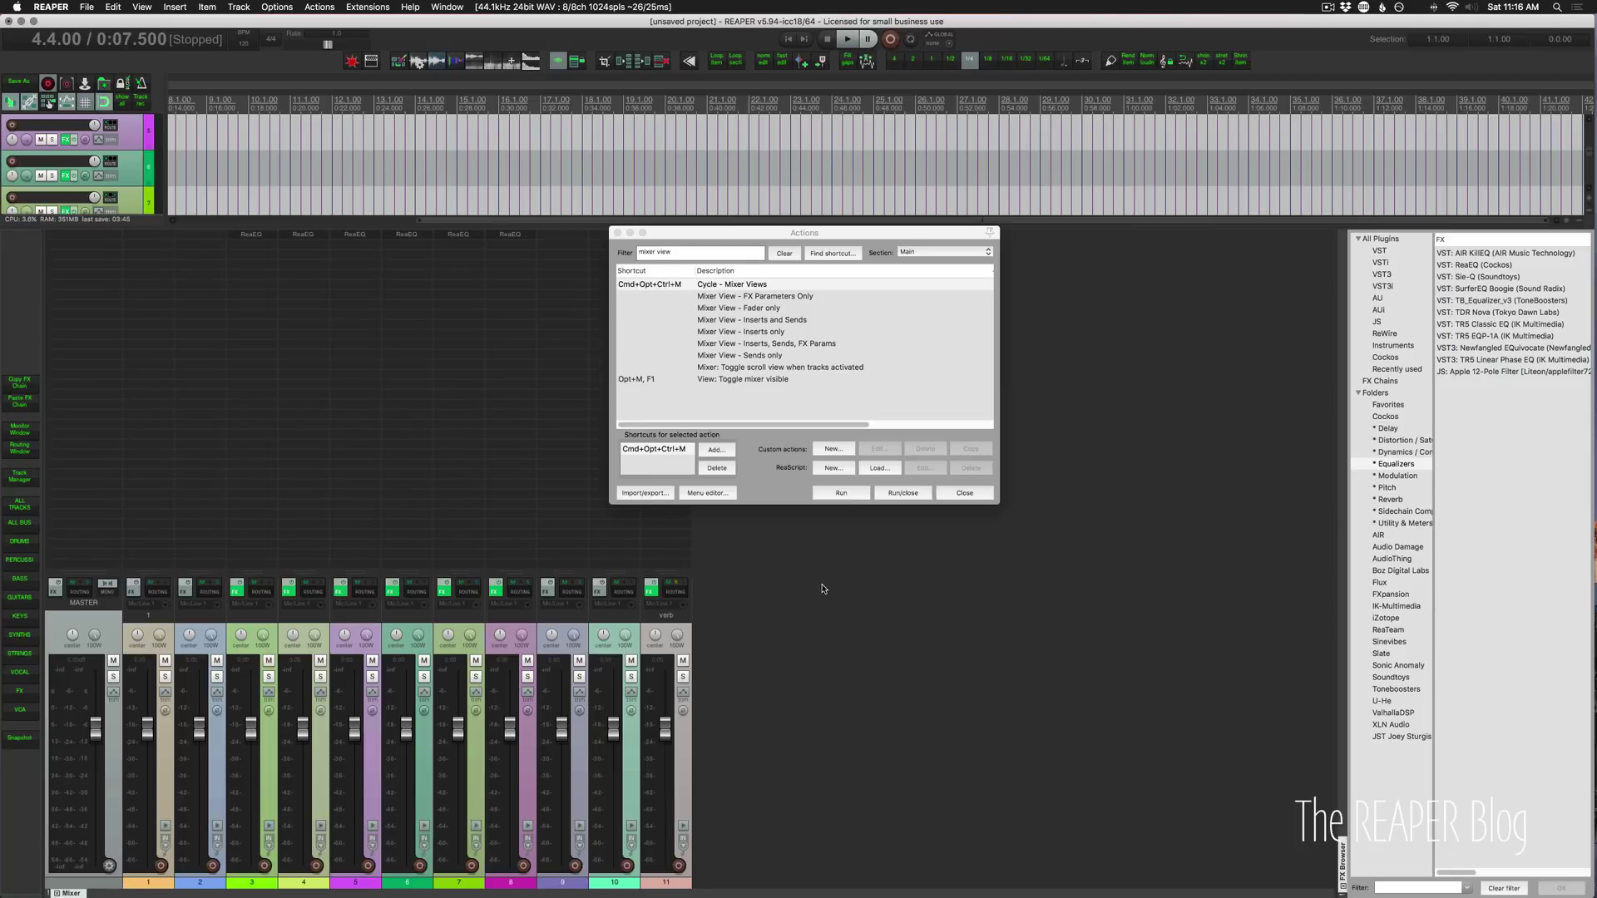
key(ctrl+alt+super+m)
key(ctrl+alt+super+m)
click(781, 344)
click(780, 356)
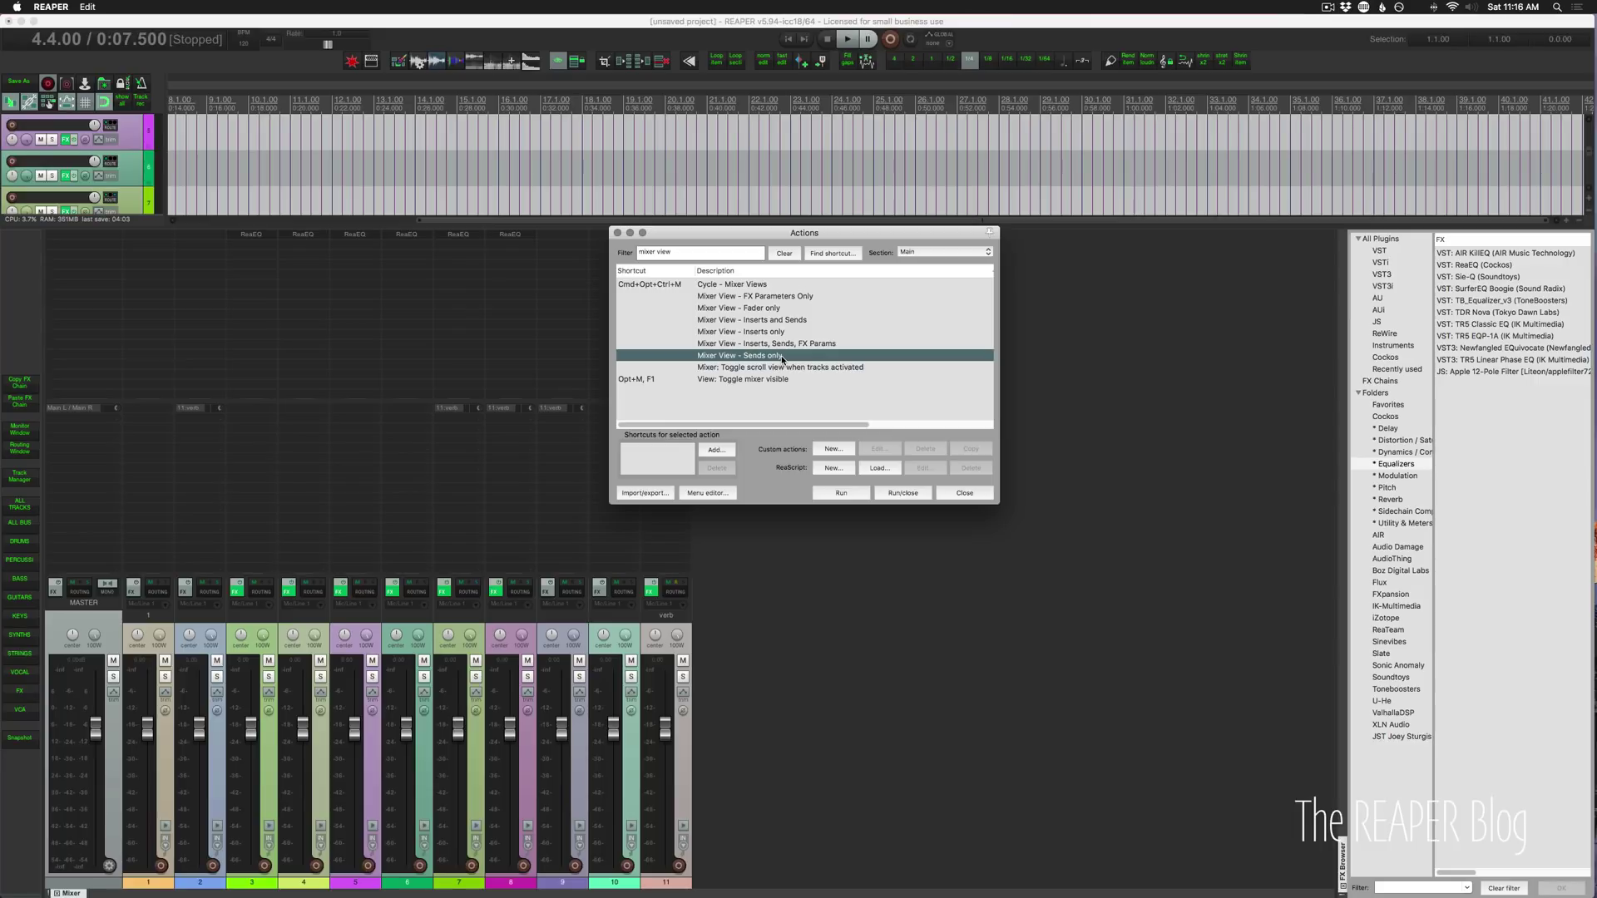
Review Mixer View - Fader only's conditional toggles for FX parameters, FX inserts and sends
click(813, 616)
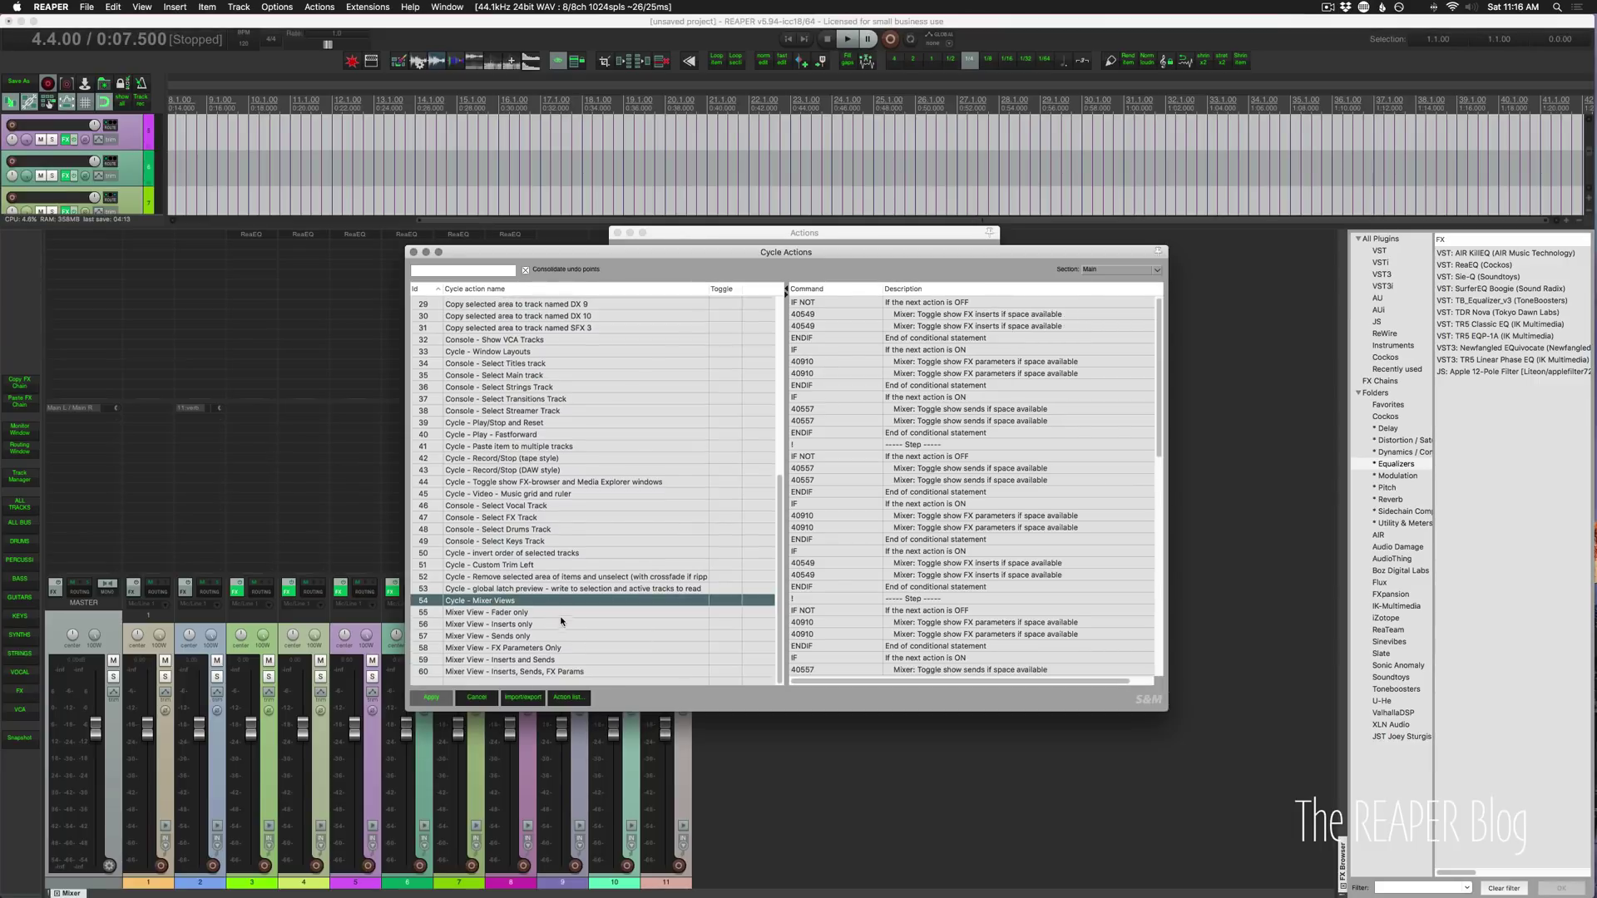
click(558, 622)
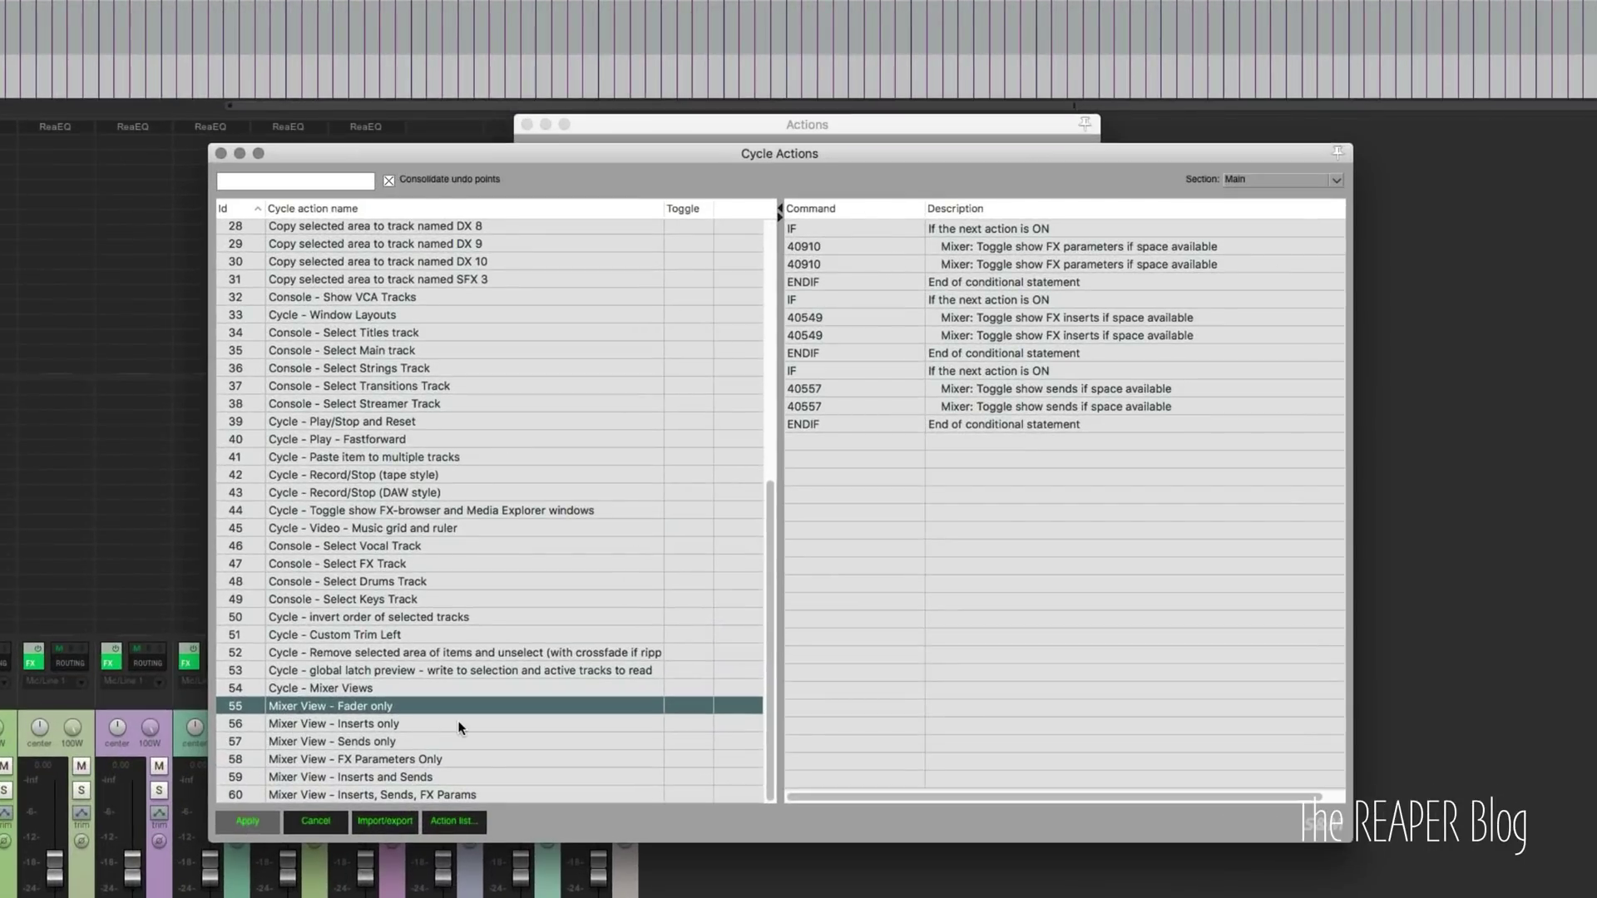
click(970, 228)
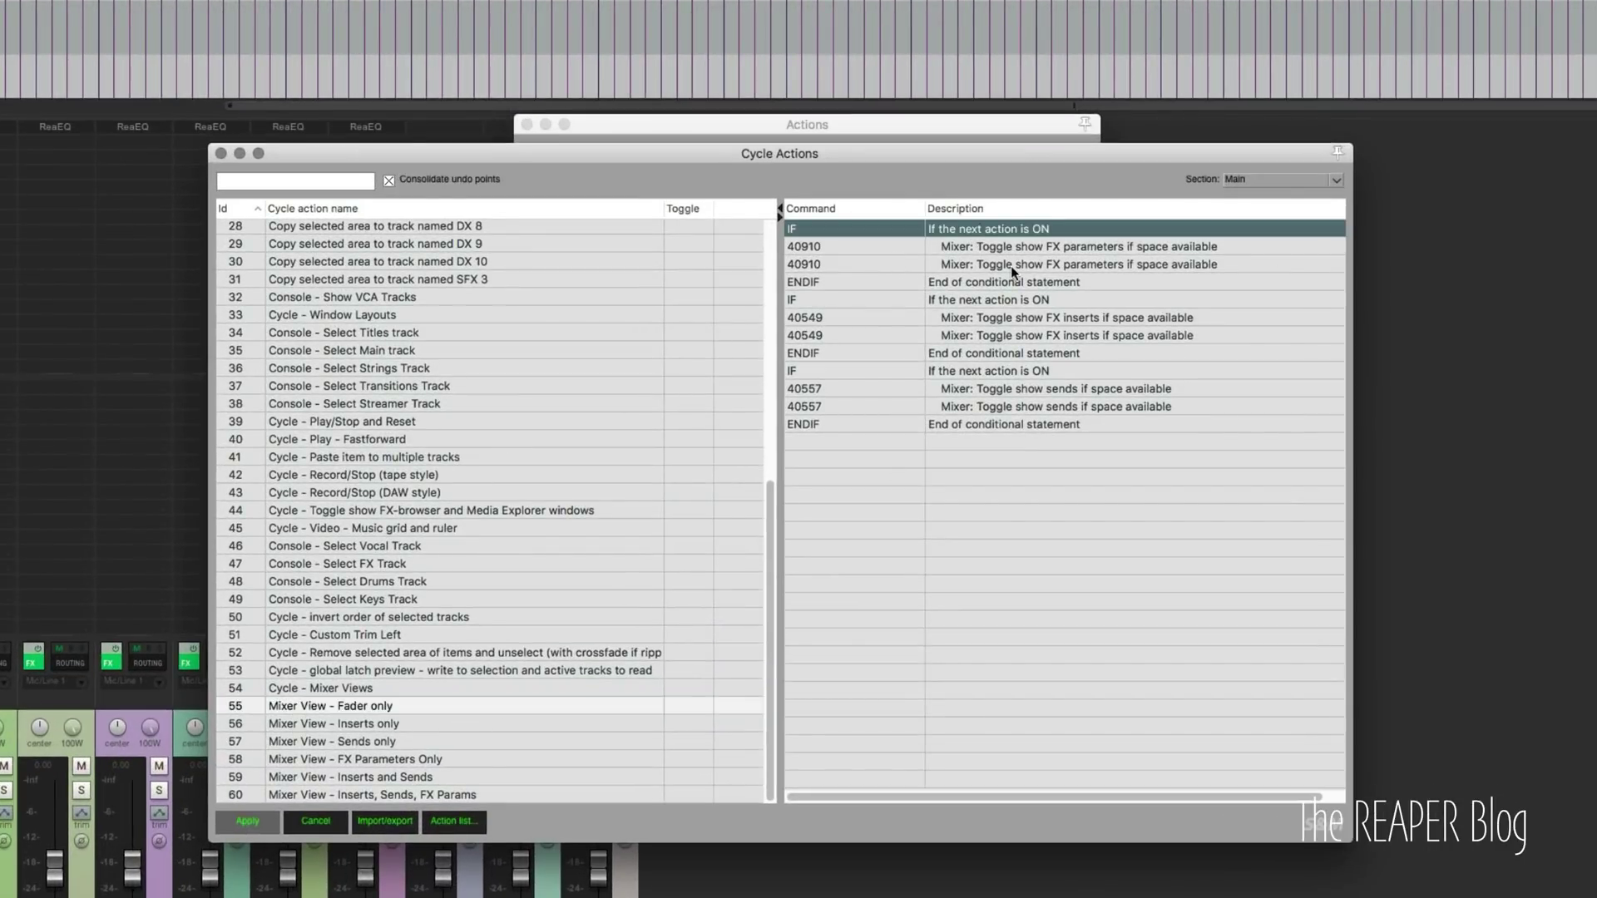
click(1095, 246)
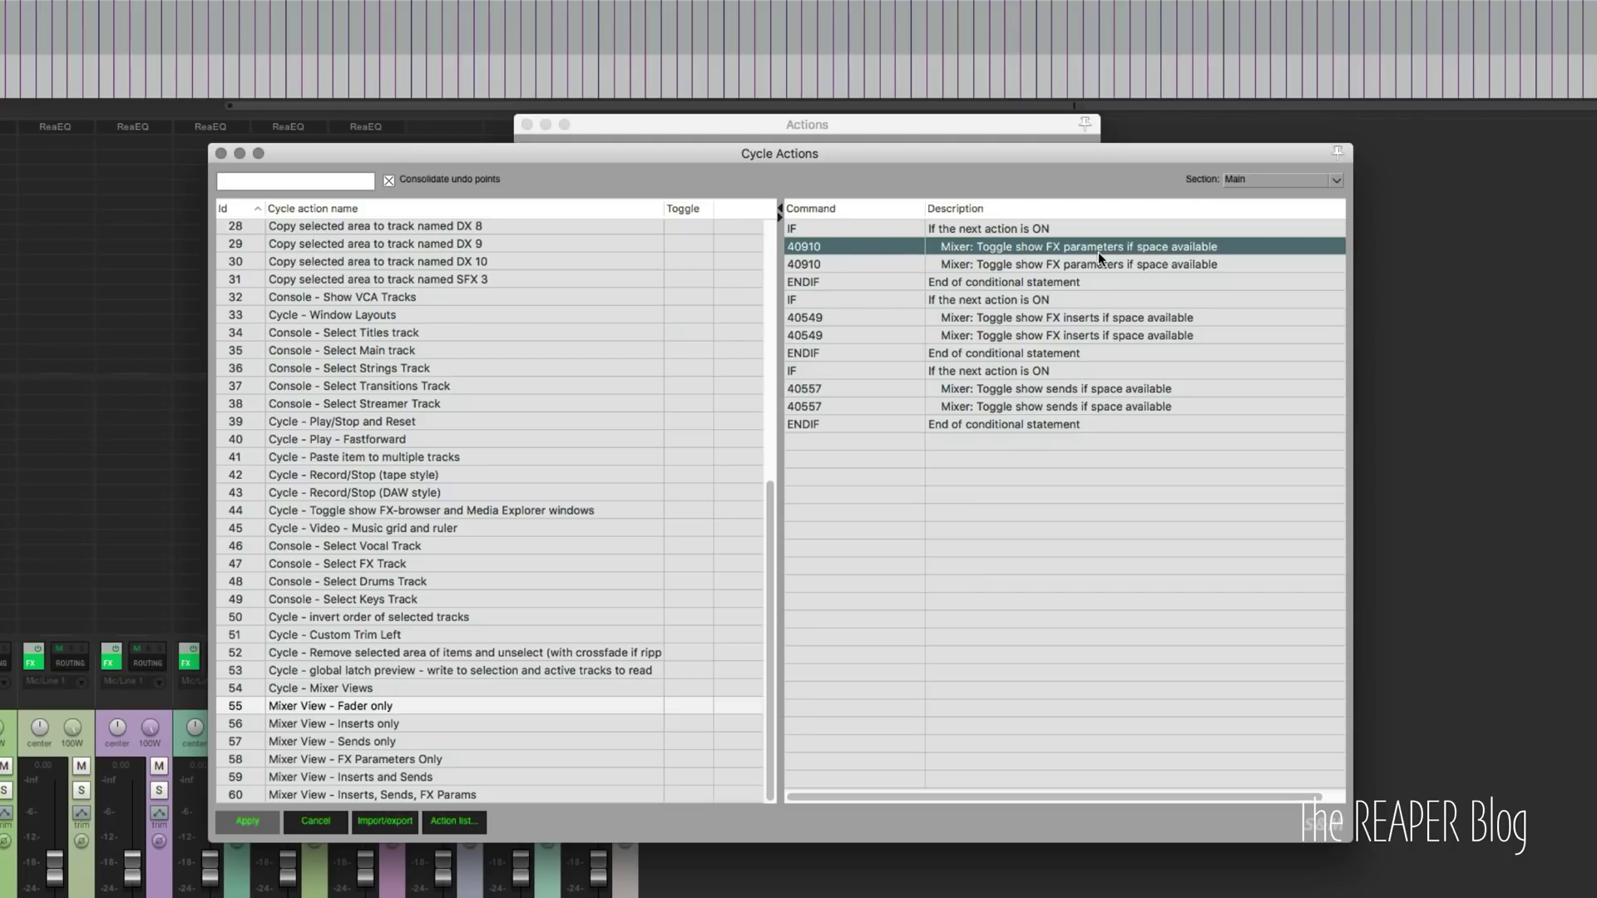
click(1085, 266)
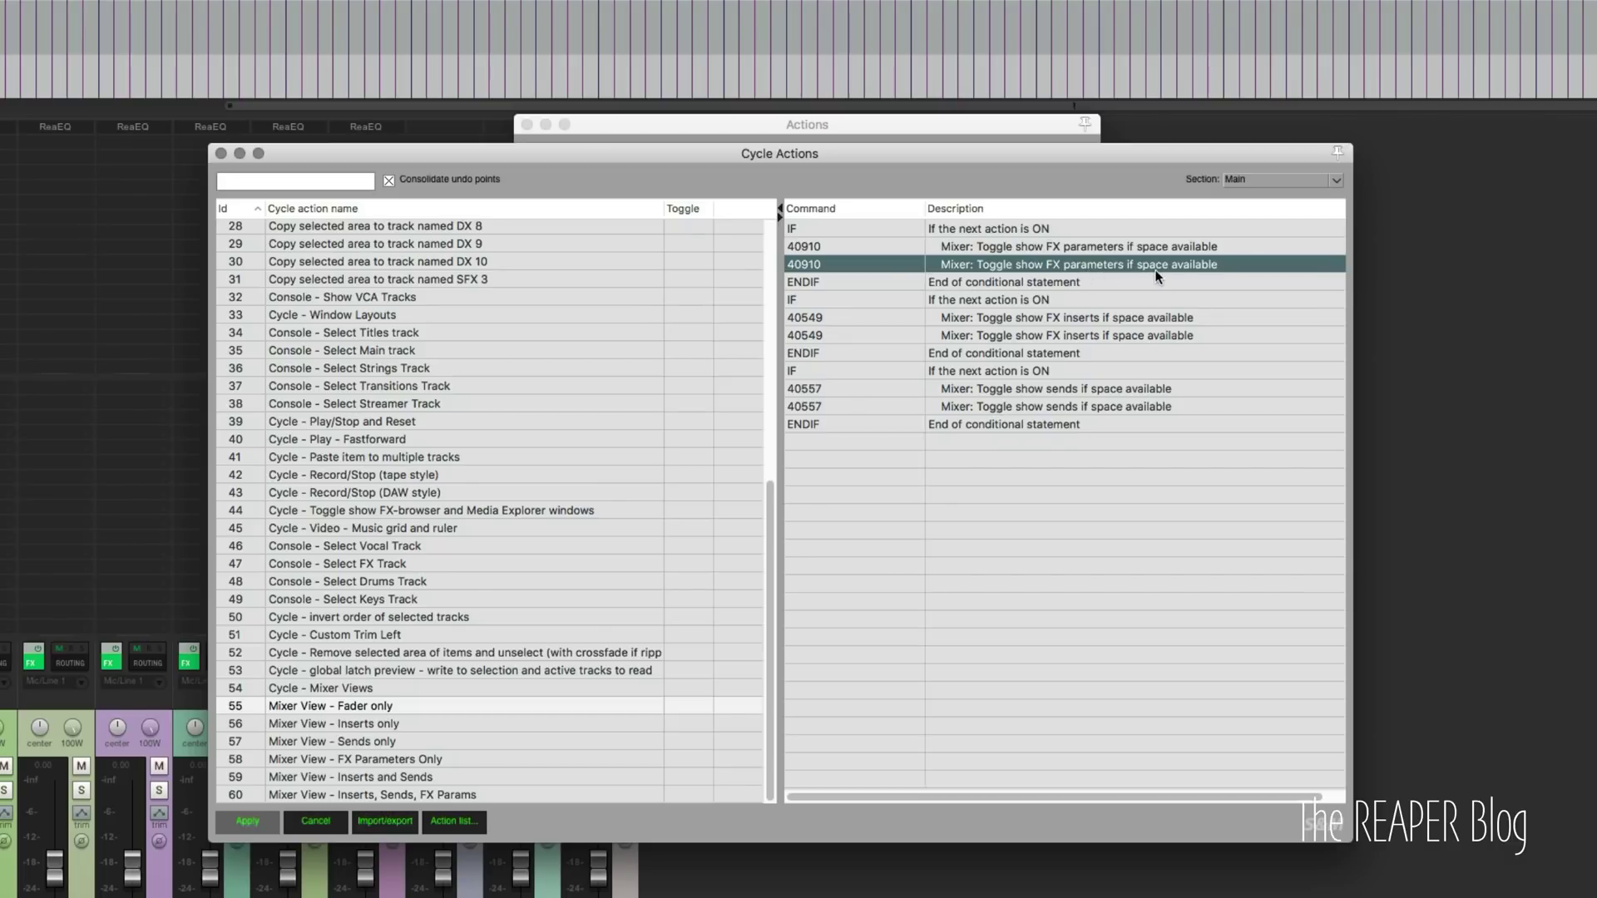
click(1110, 298)
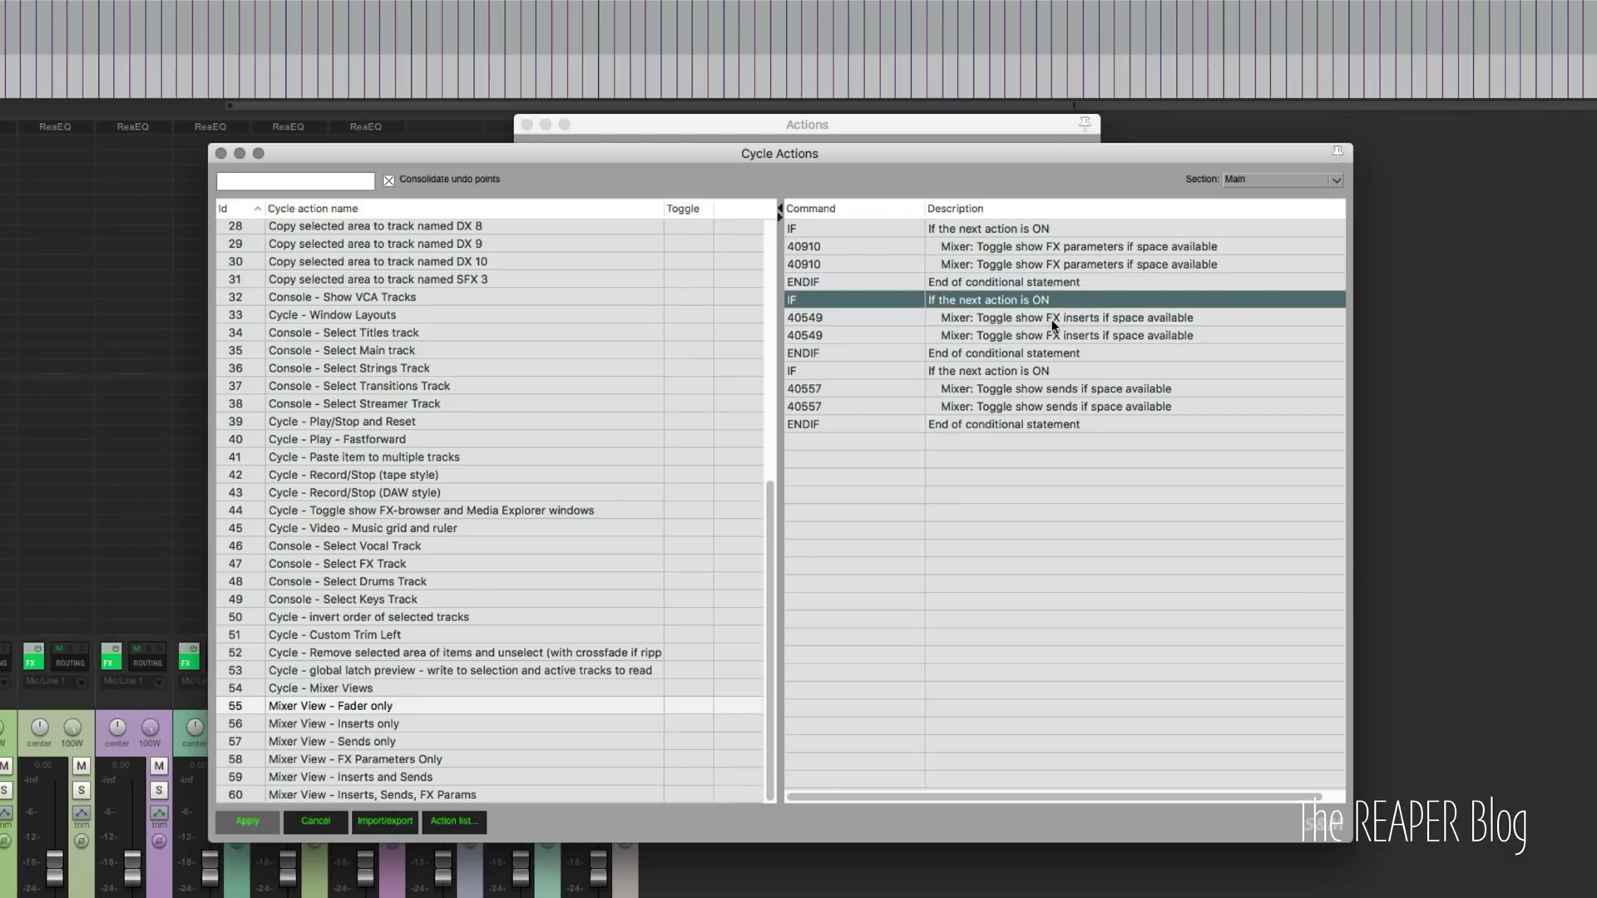
click(1061, 319)
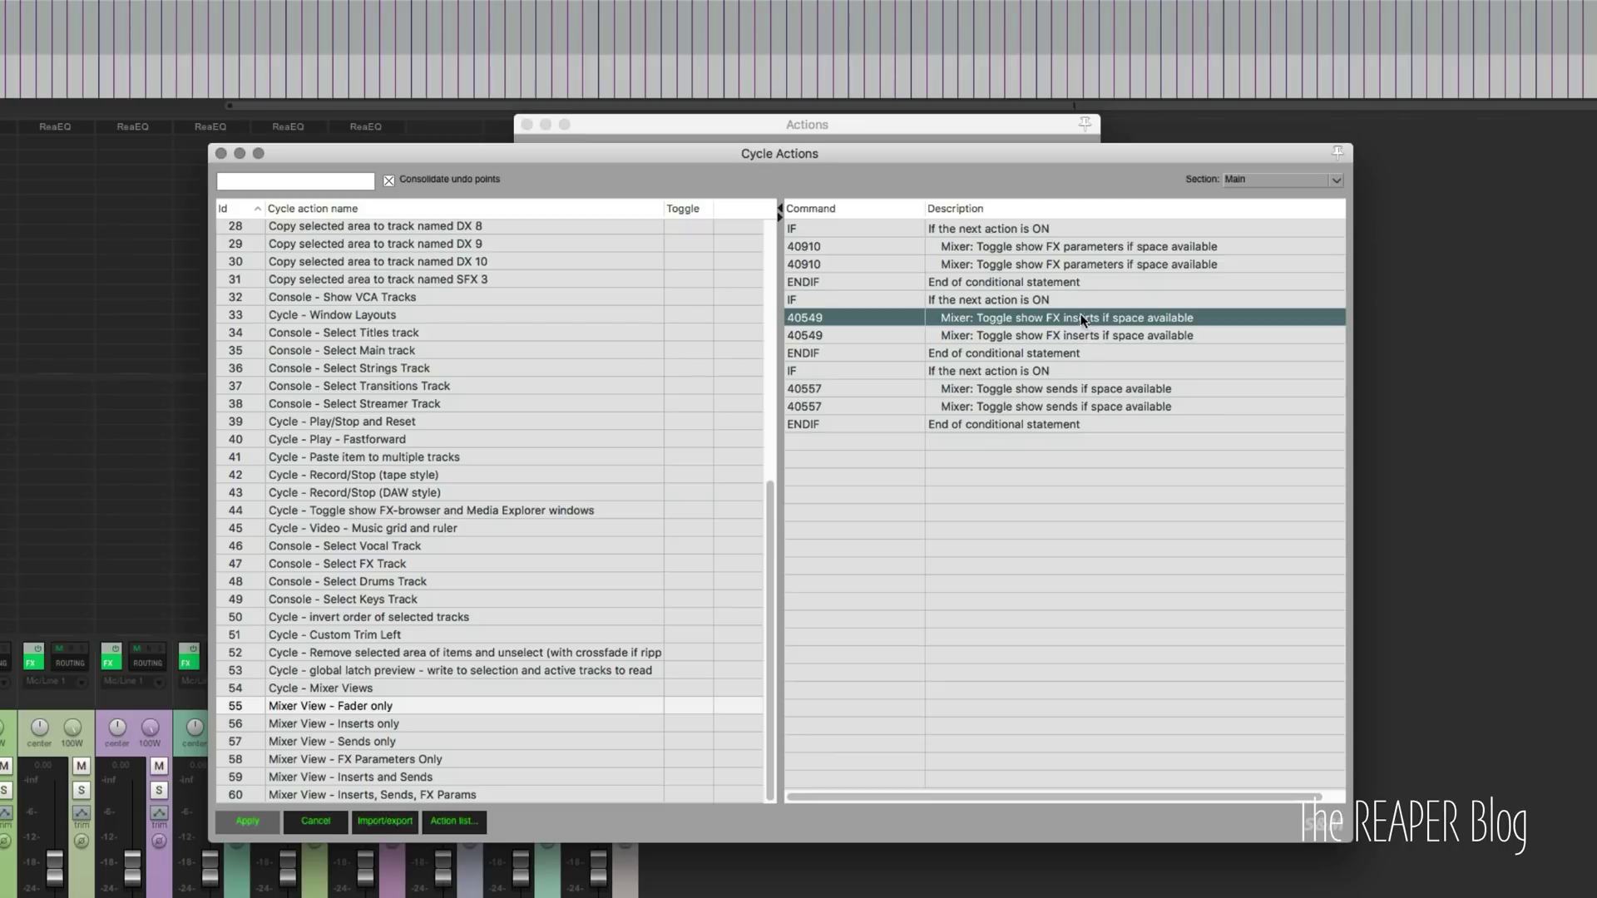
click(1074, 388)
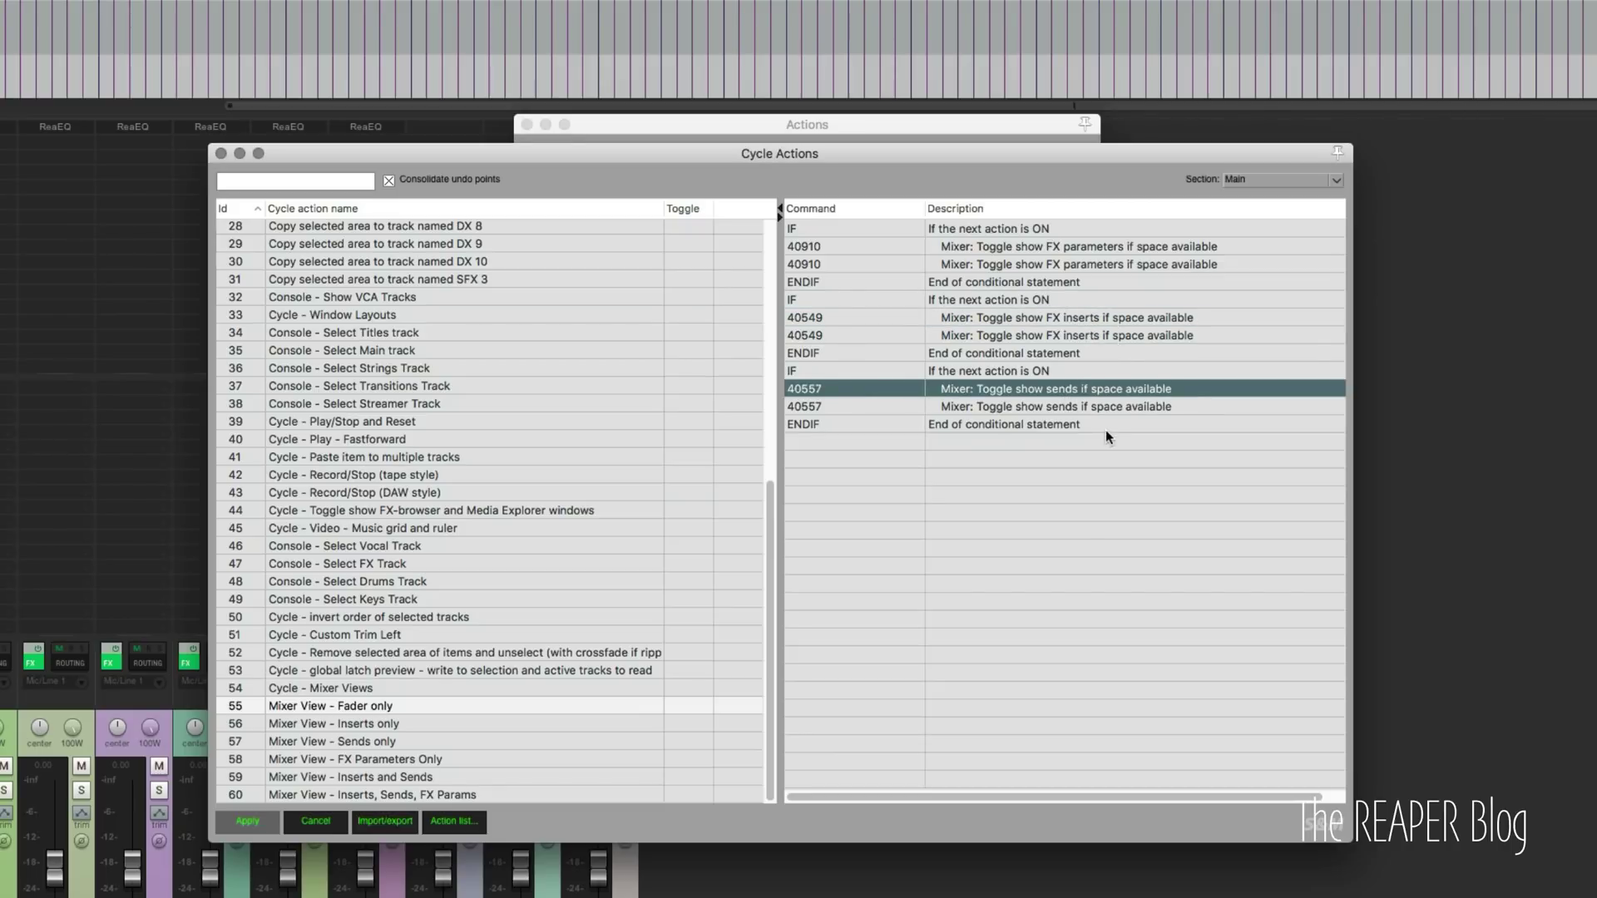
click(1113, 407)
click(1091, 445)
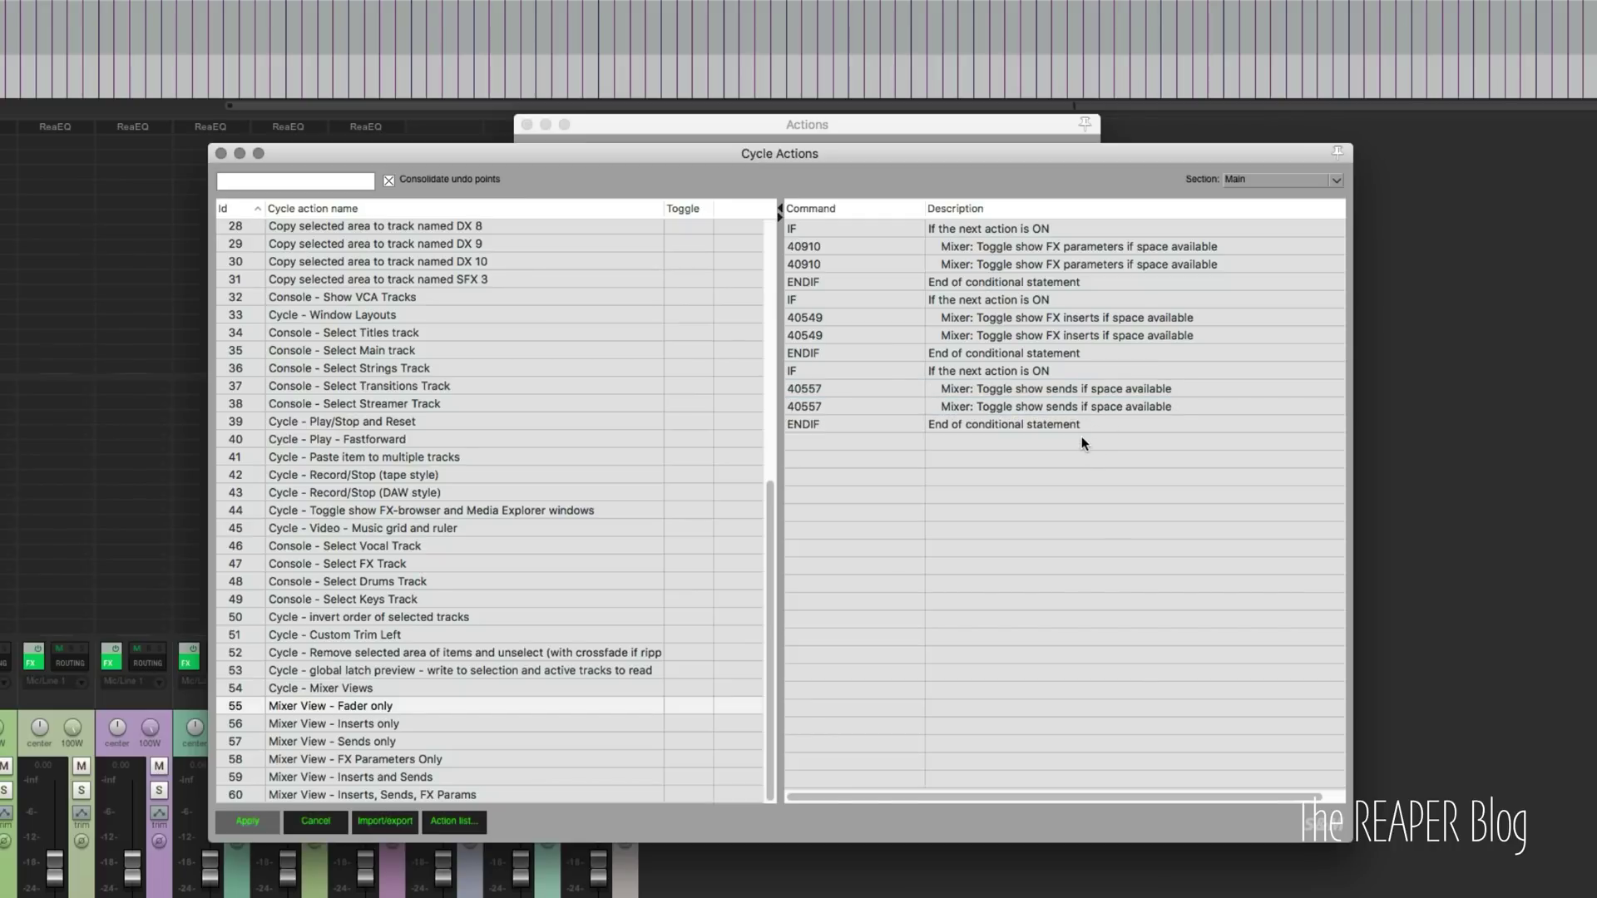
Run Mixer View - Fader only so the mixer shows only faders
click(391, 718)
click(389, 707)
right_click(387, 707)
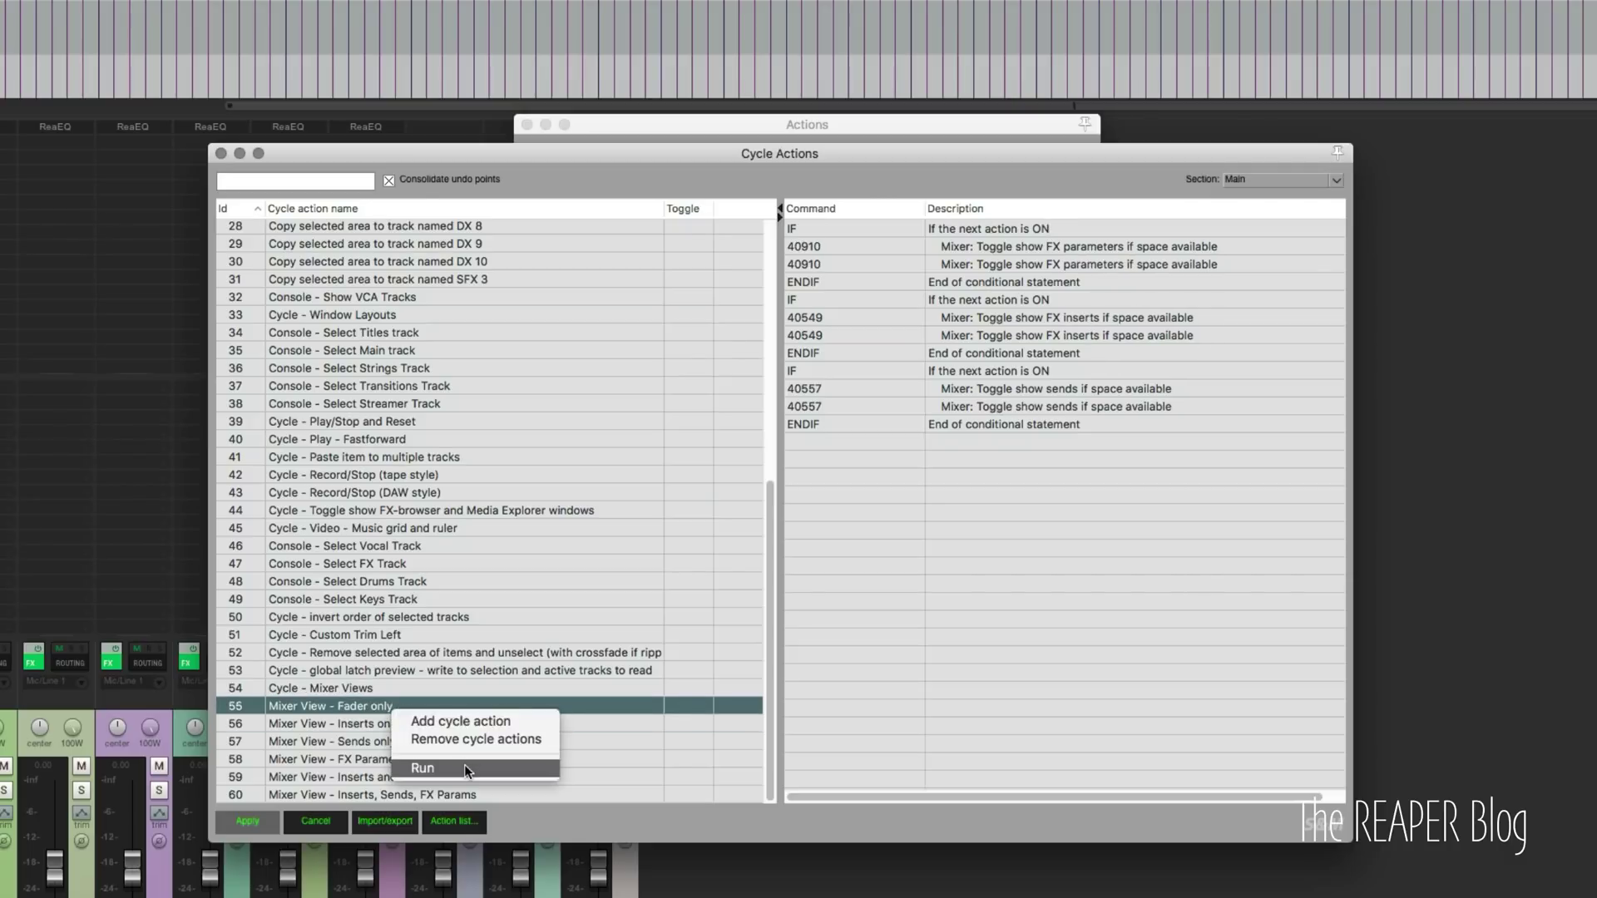
click(464, 765)
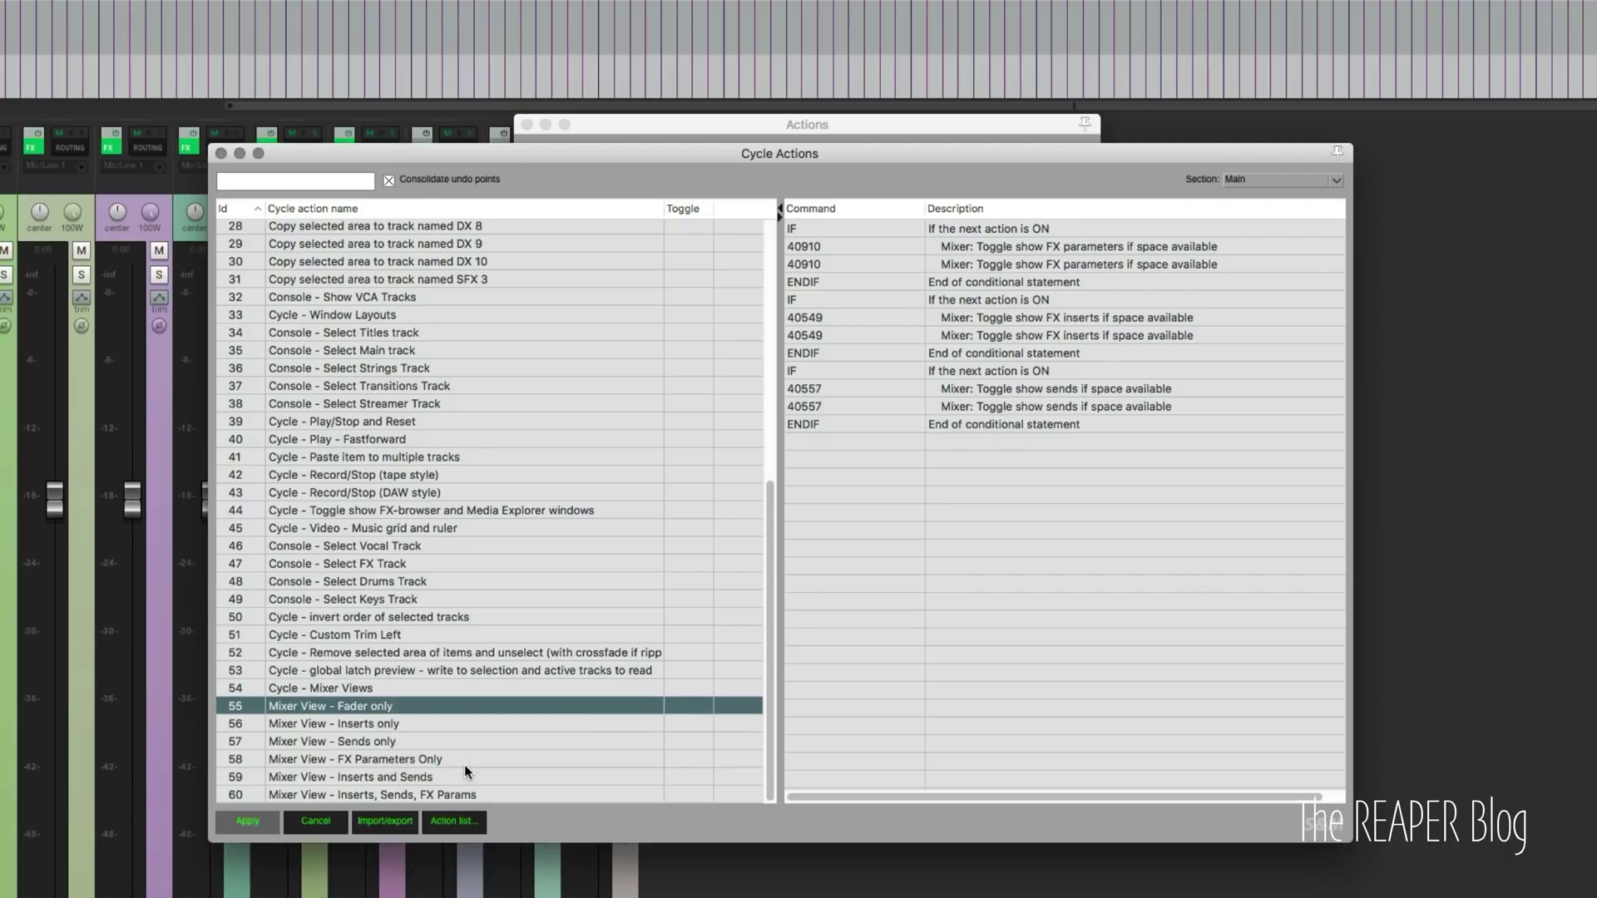
Review Mixer View - Inserts only's commands, from the OFF condition to the final ENDIF
click(446, 725)
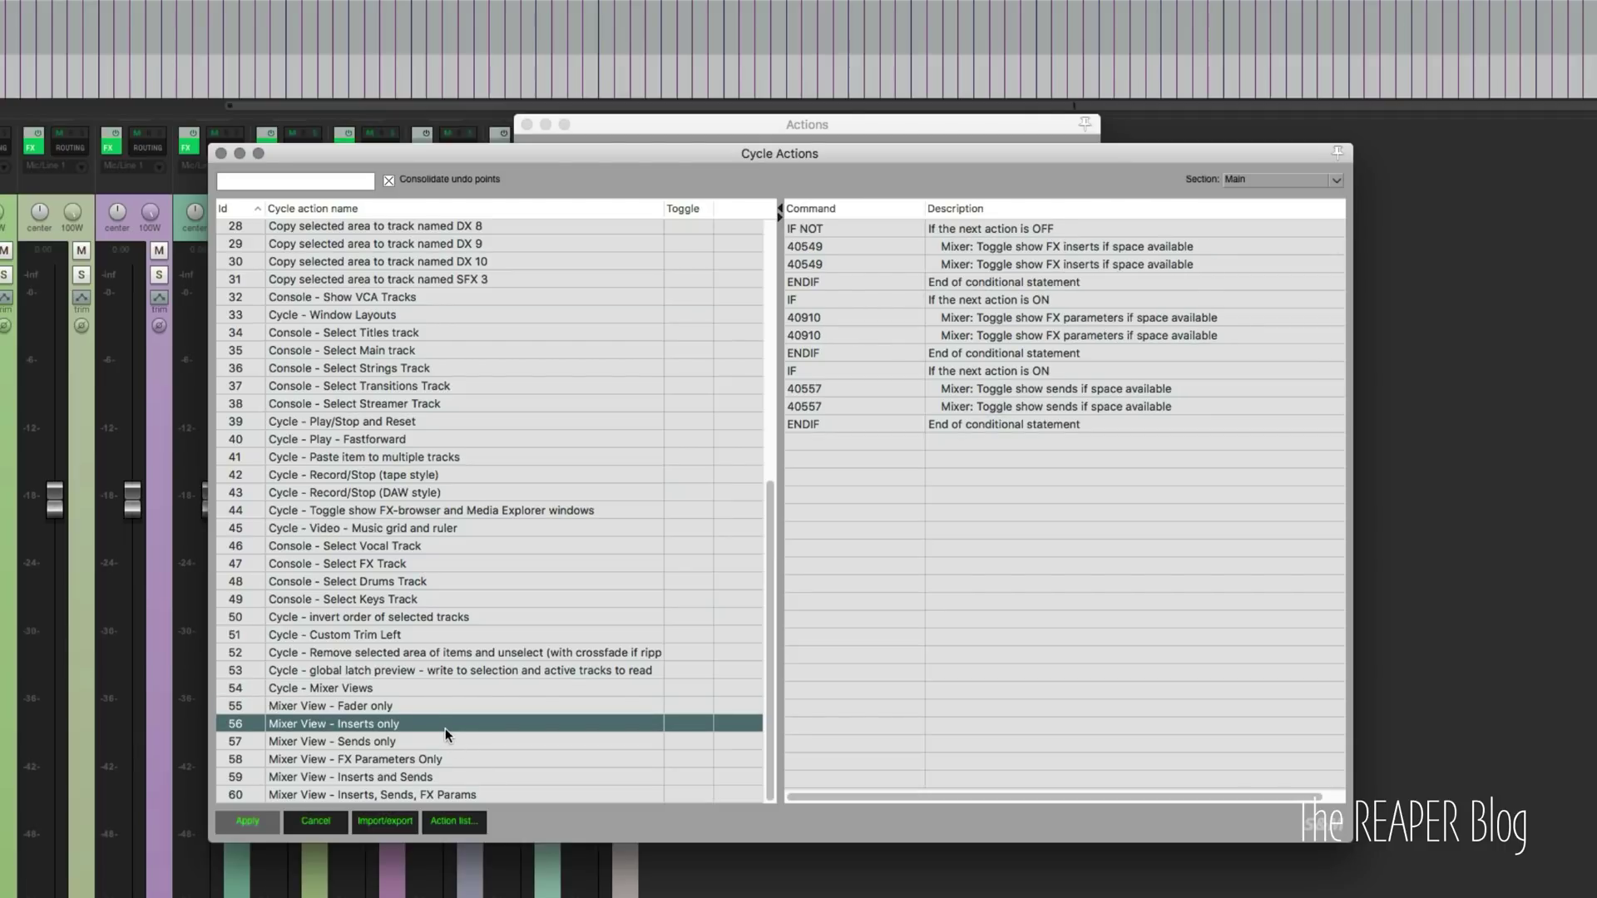
click(1115, 232)
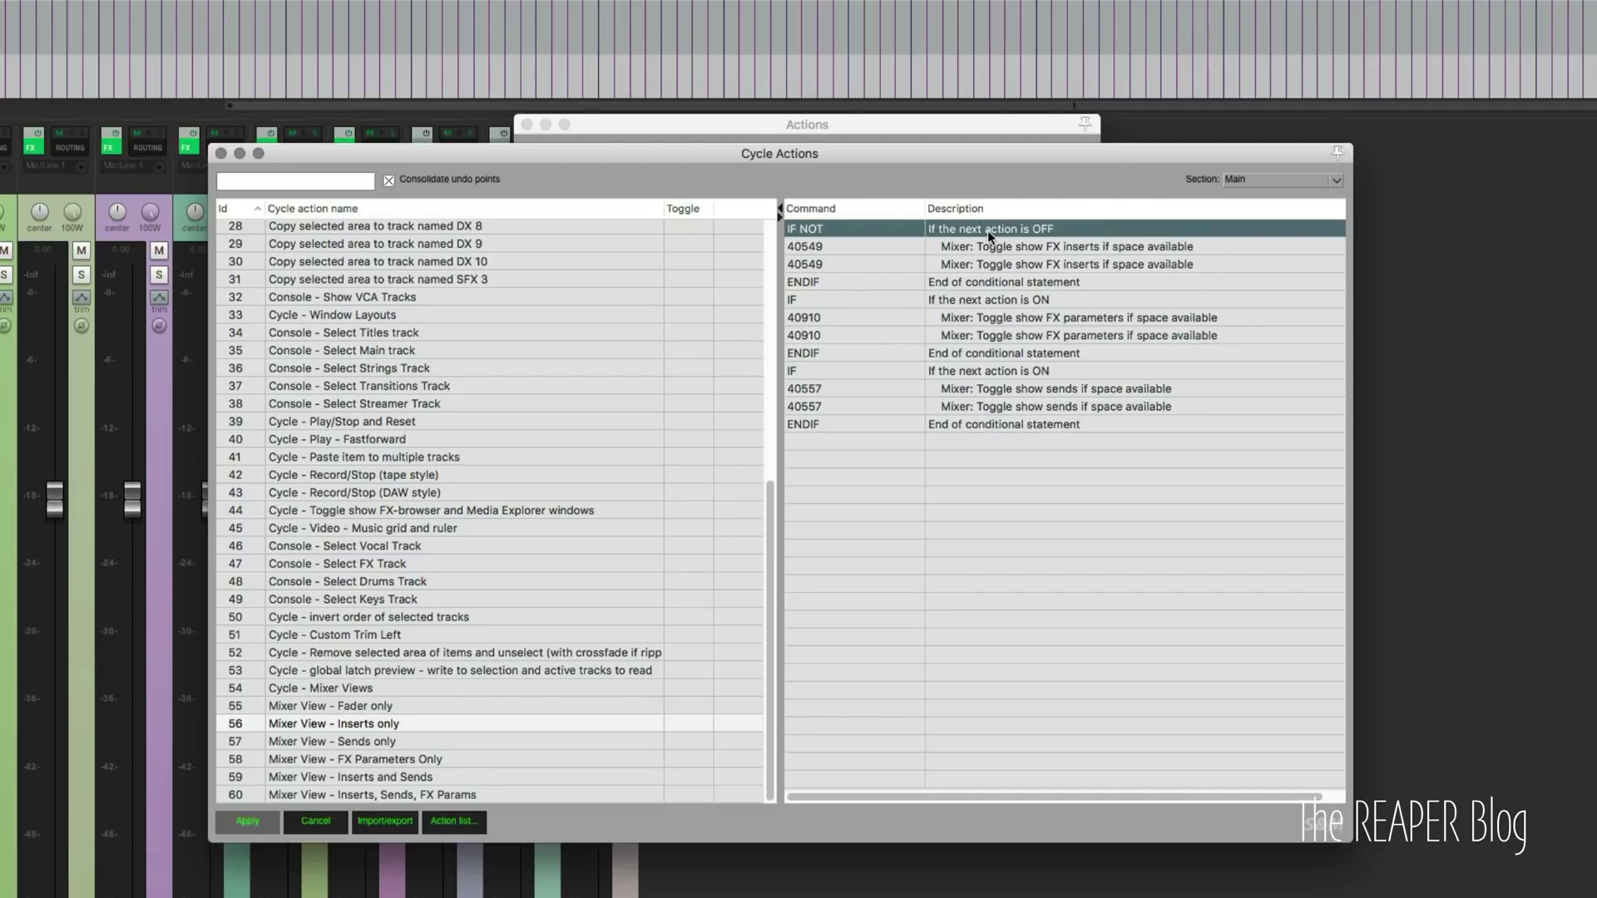
click(1053, 248)
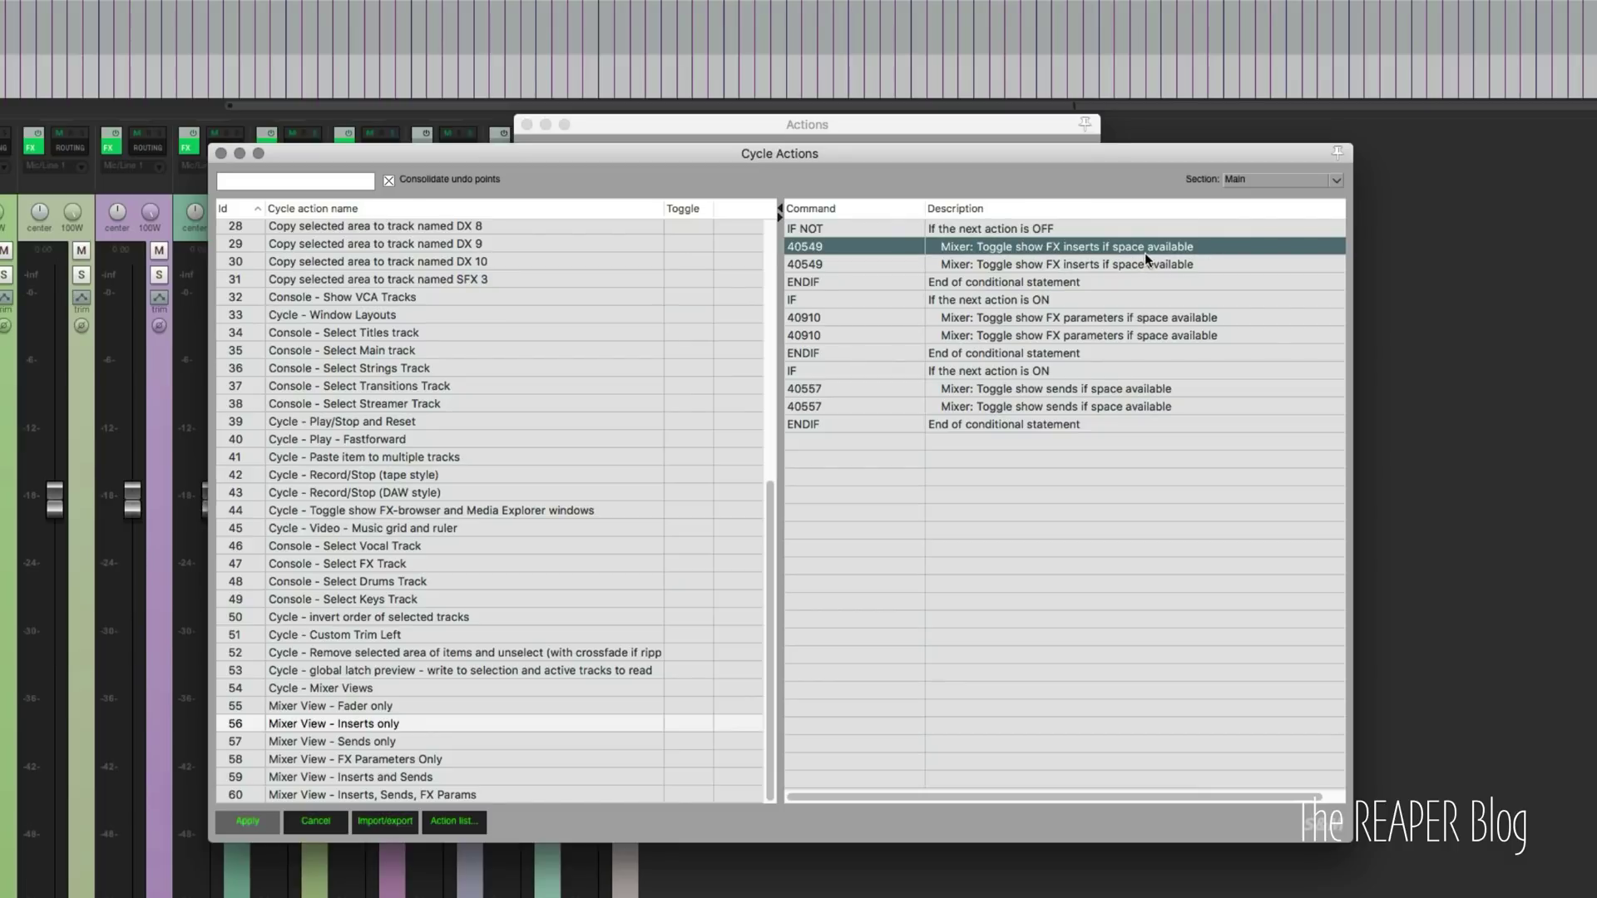
click(1118, 264)
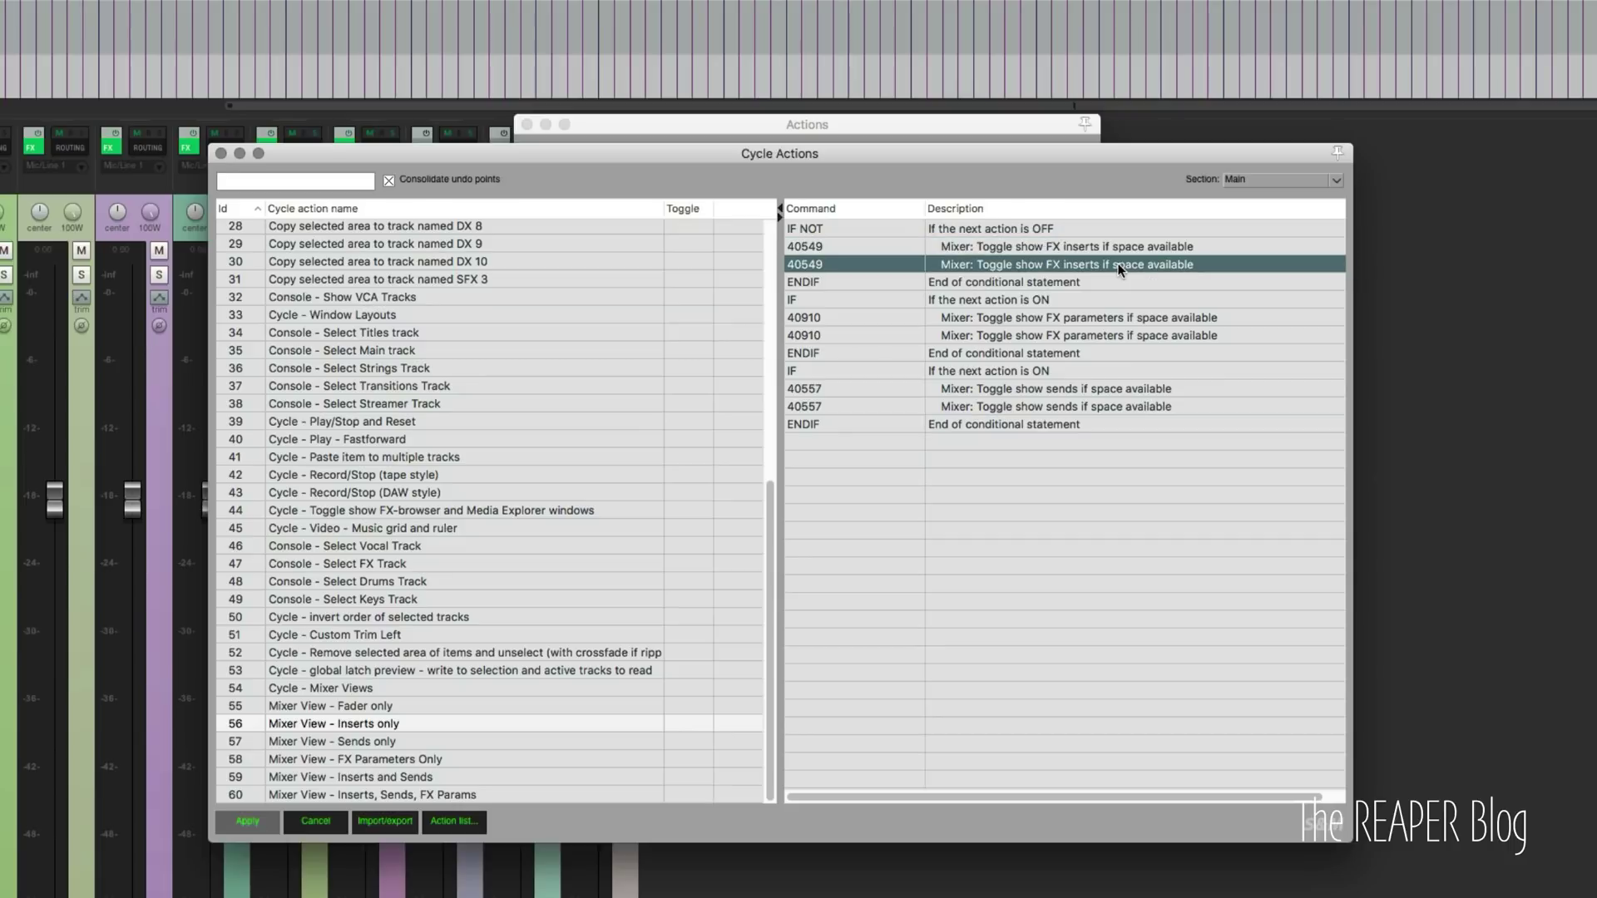
key(Down)
key(Down)
key(Down)
key(Down)
key(Down)
key(Down)
key(Down)
key(Down)
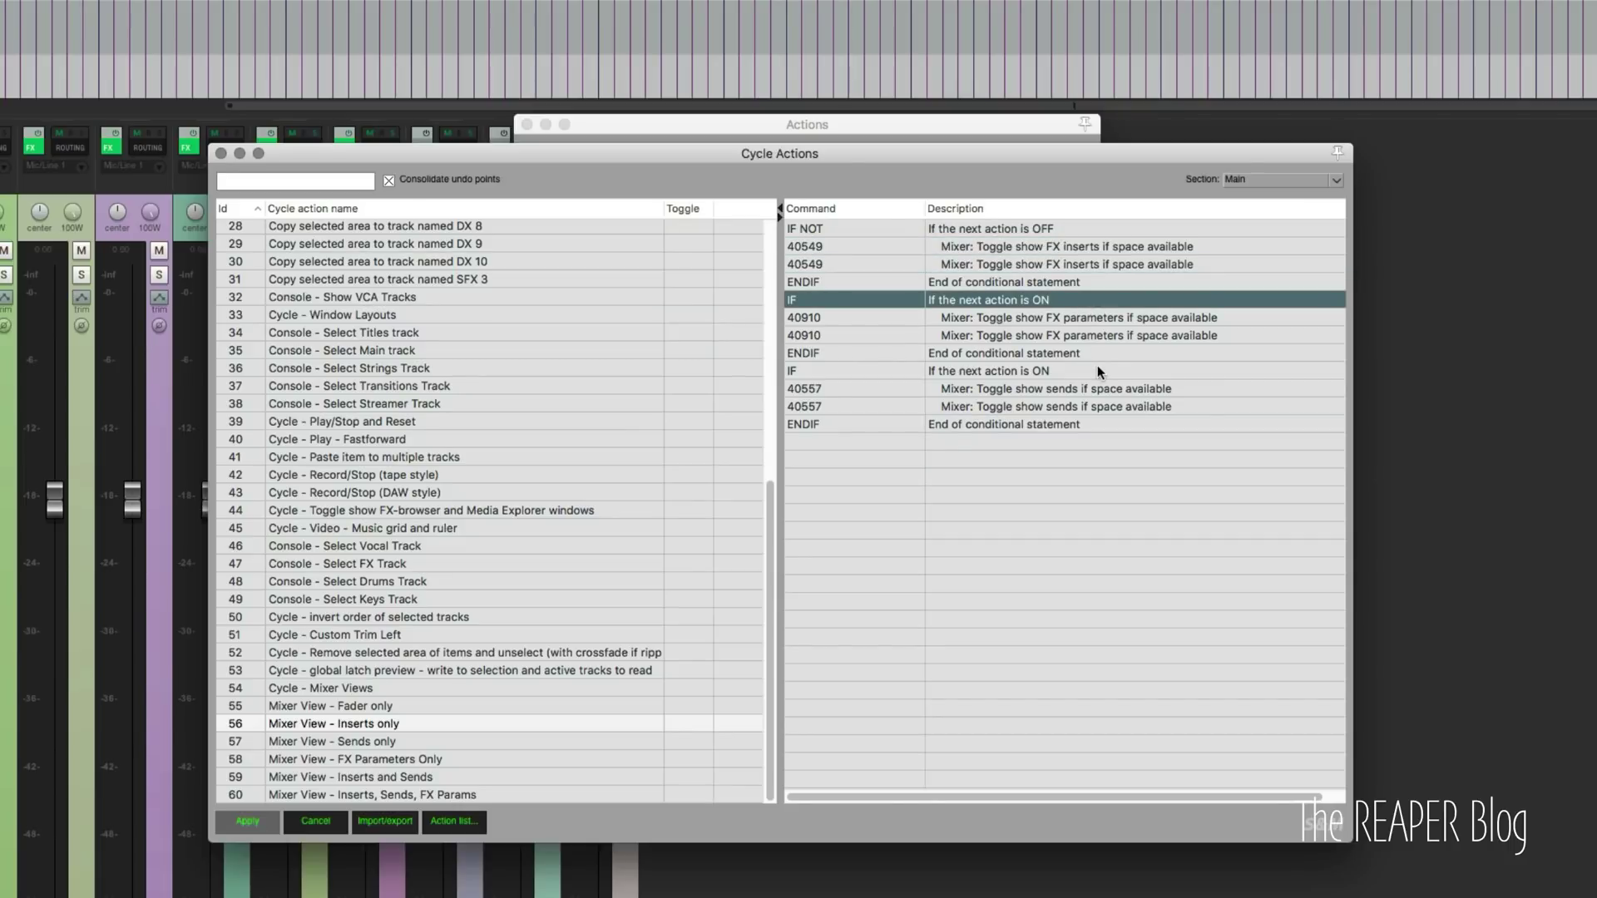
key(Down)
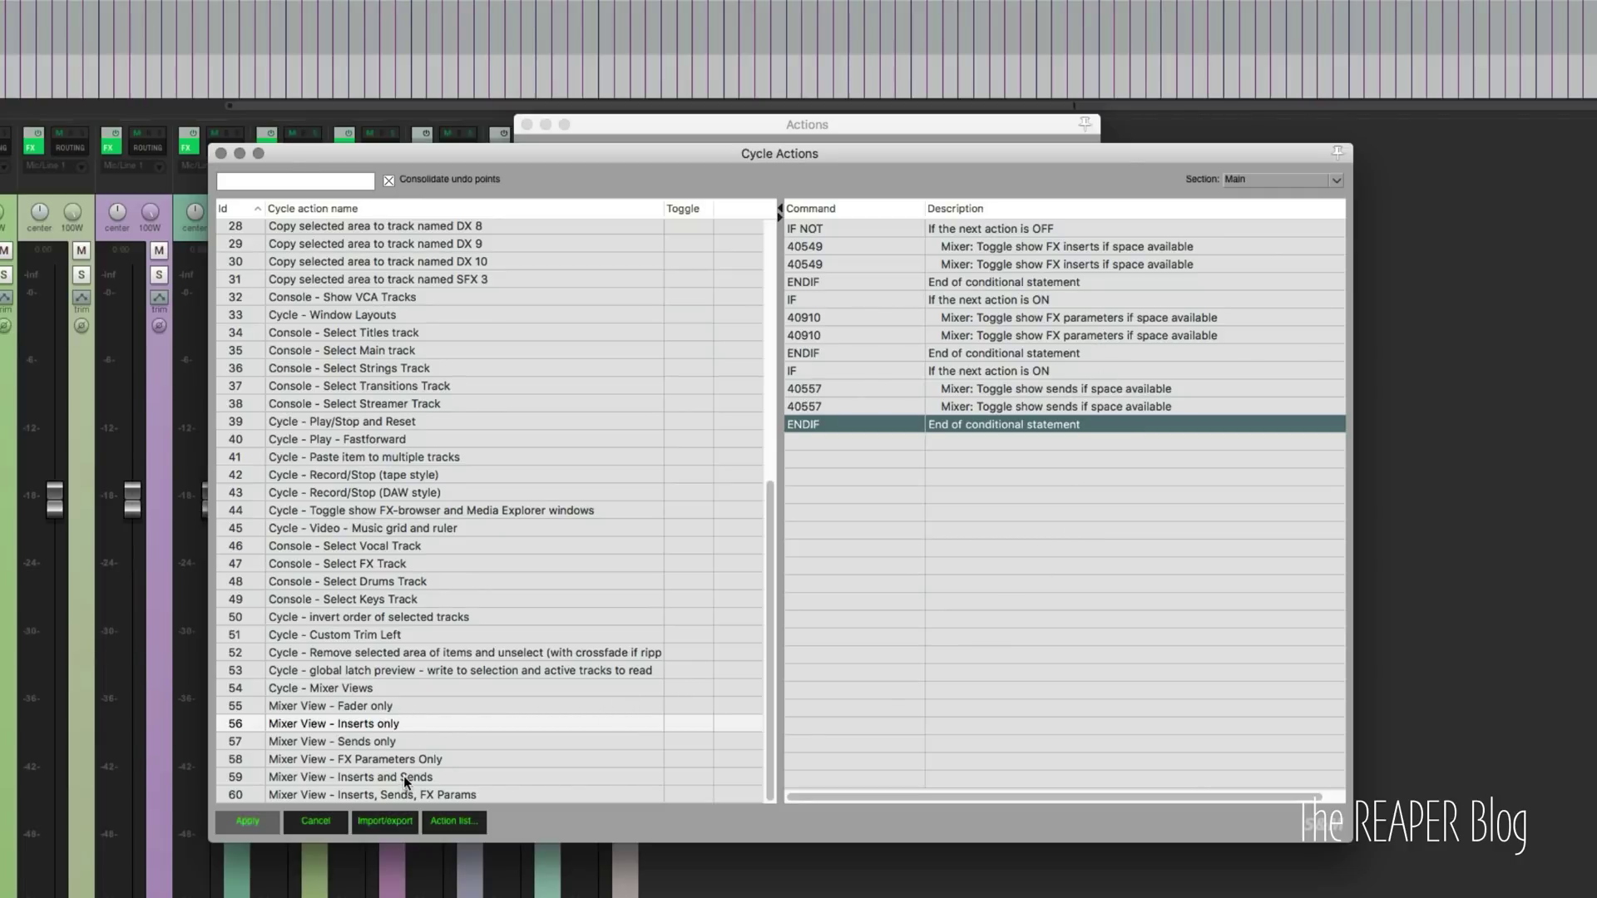
Select the six Mixer View actions, check Import/export, then display Cycle - Mixer Views' commands
scroll(408, 776, down, 1)
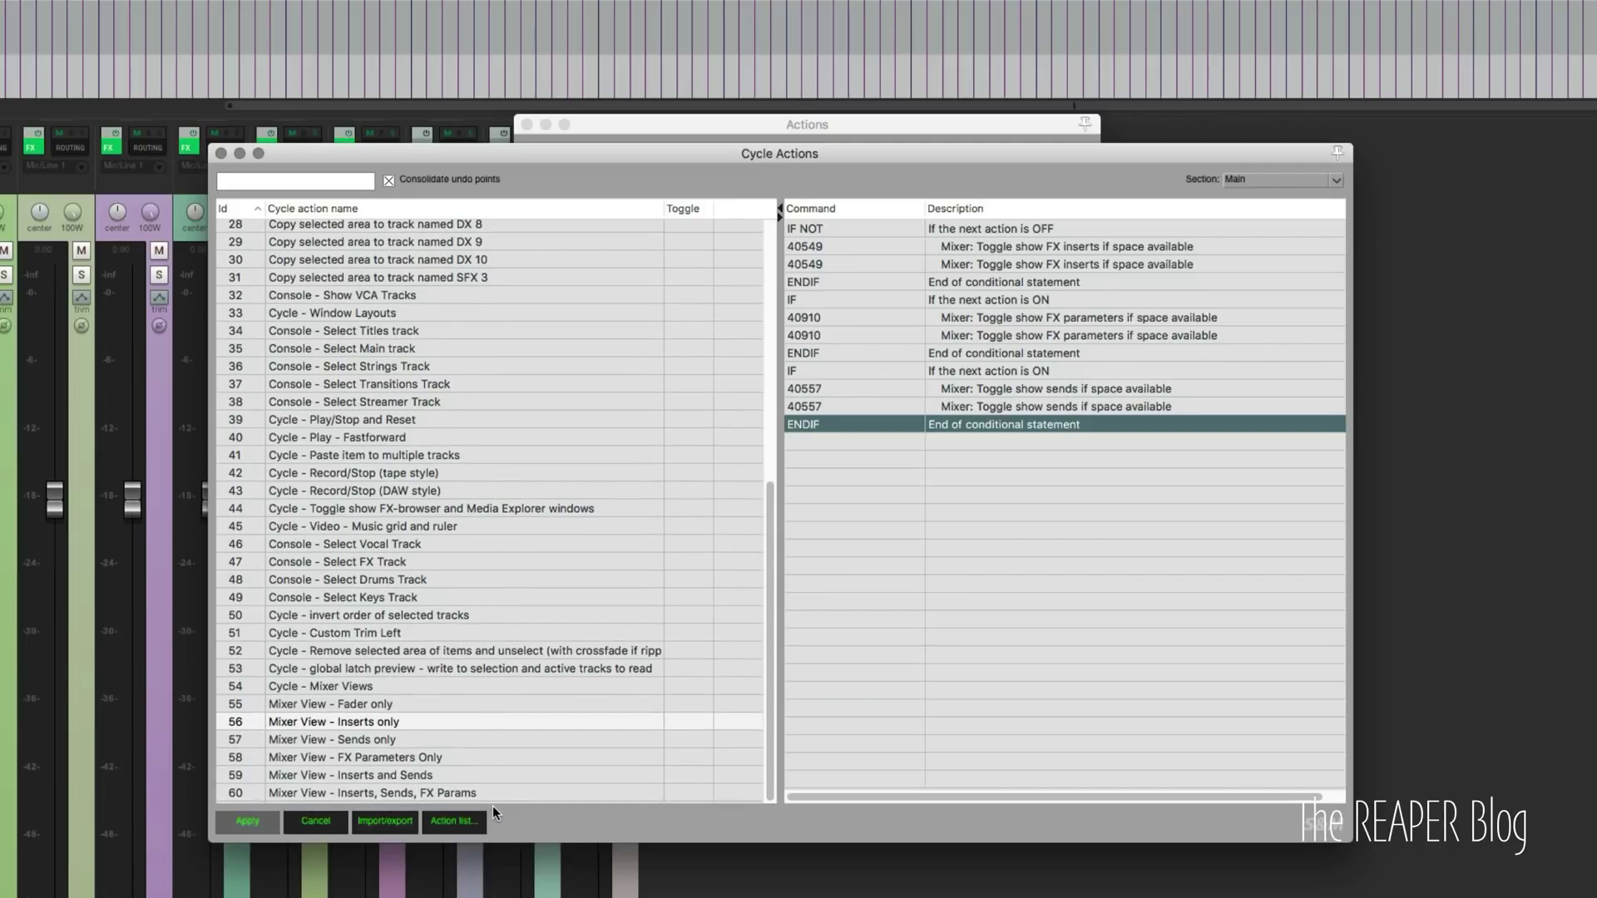
scroll(449, 715, down, 1)
click(431, 707)
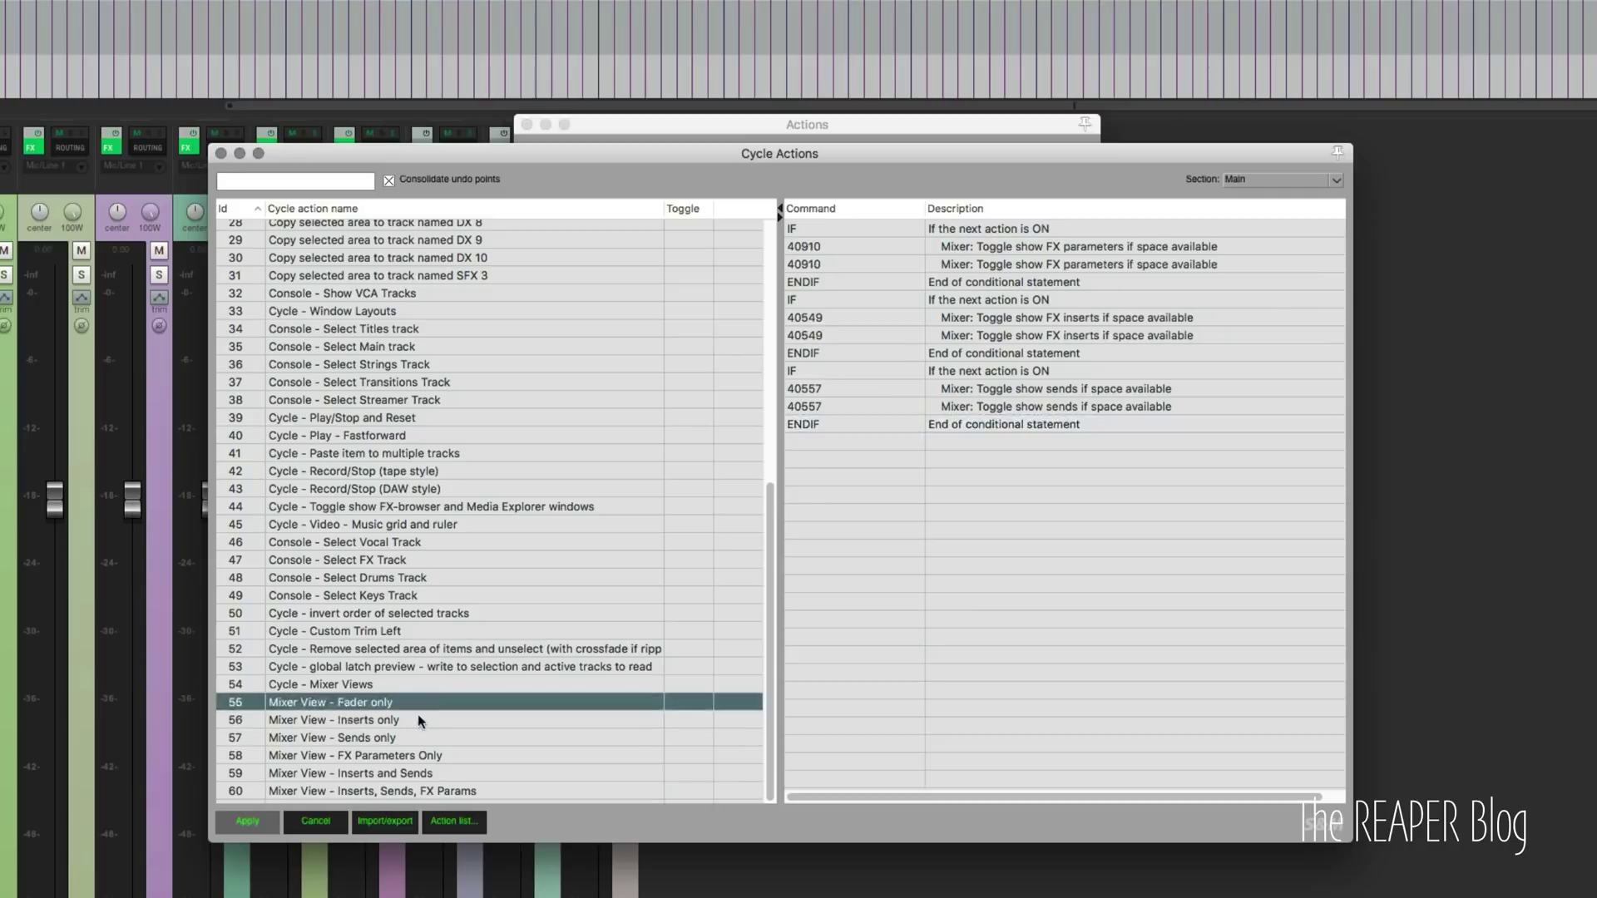
scroll(417, 723, up, 1)
key(shift+Down)
key(shift+Down)
key(shift+Down)
key(shift+Down)
key(shift+Down)
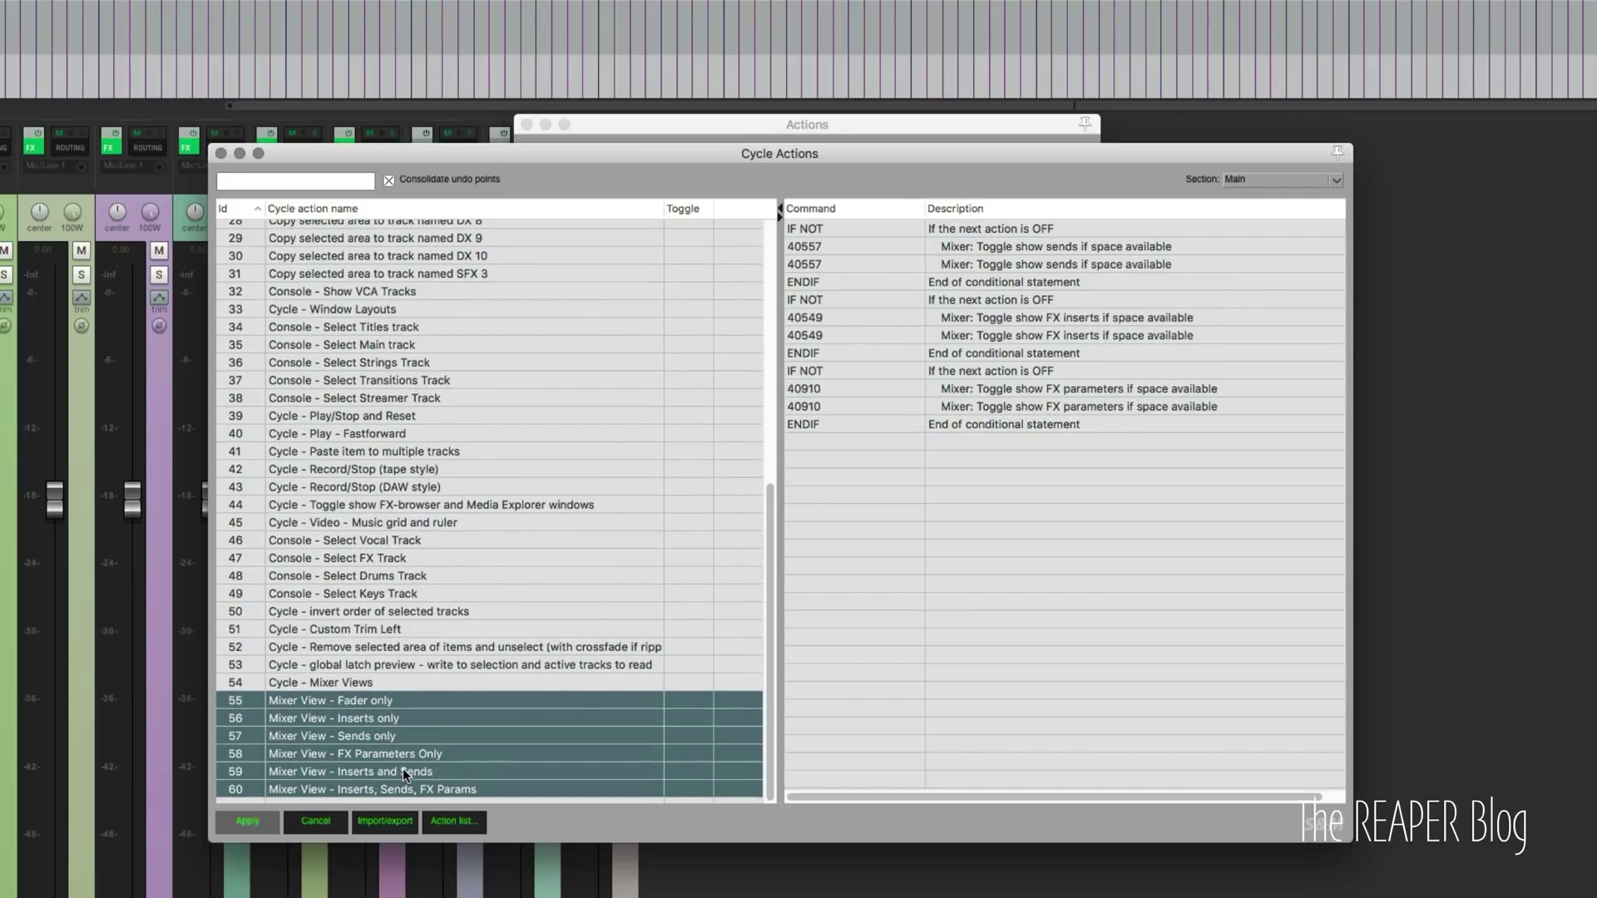
click(399, 823)
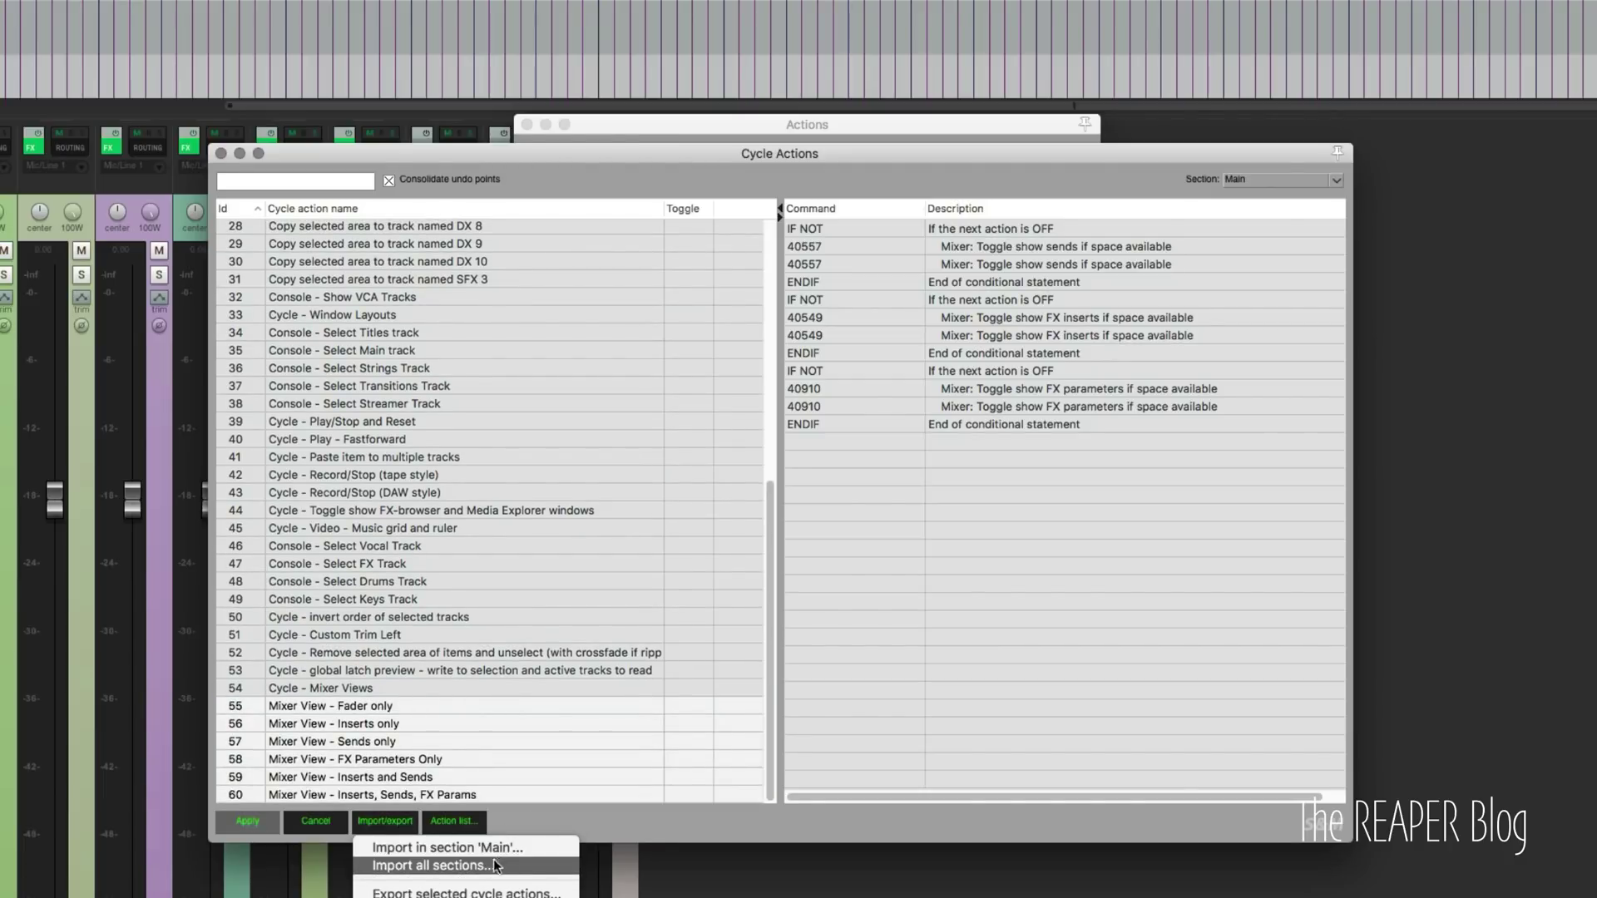
click(374, 690)
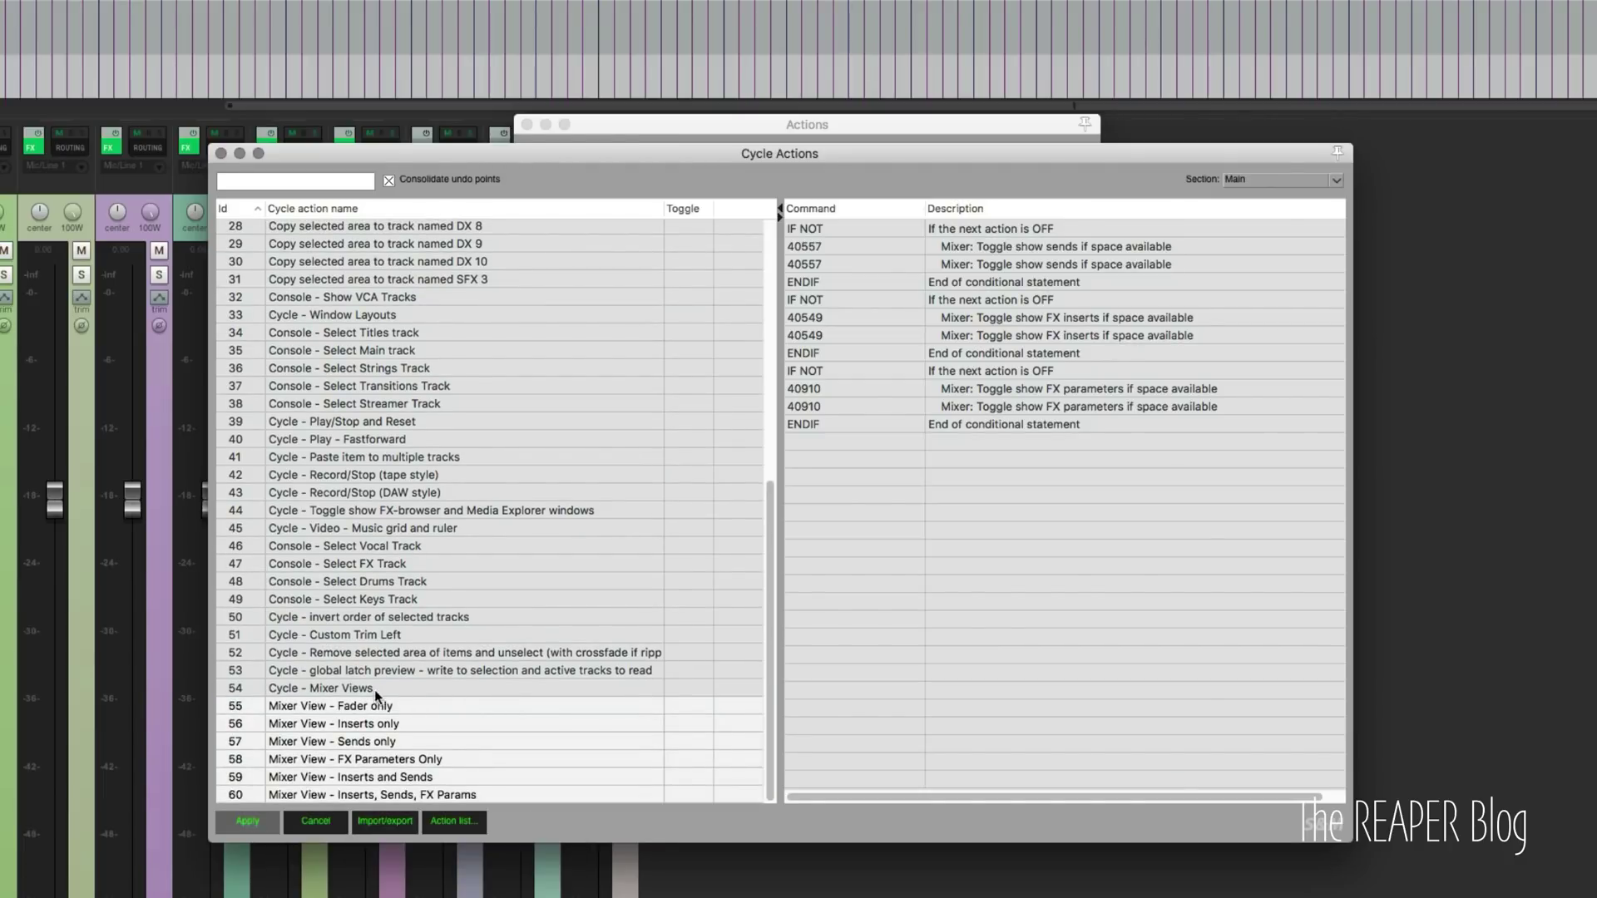
click(374, 691)
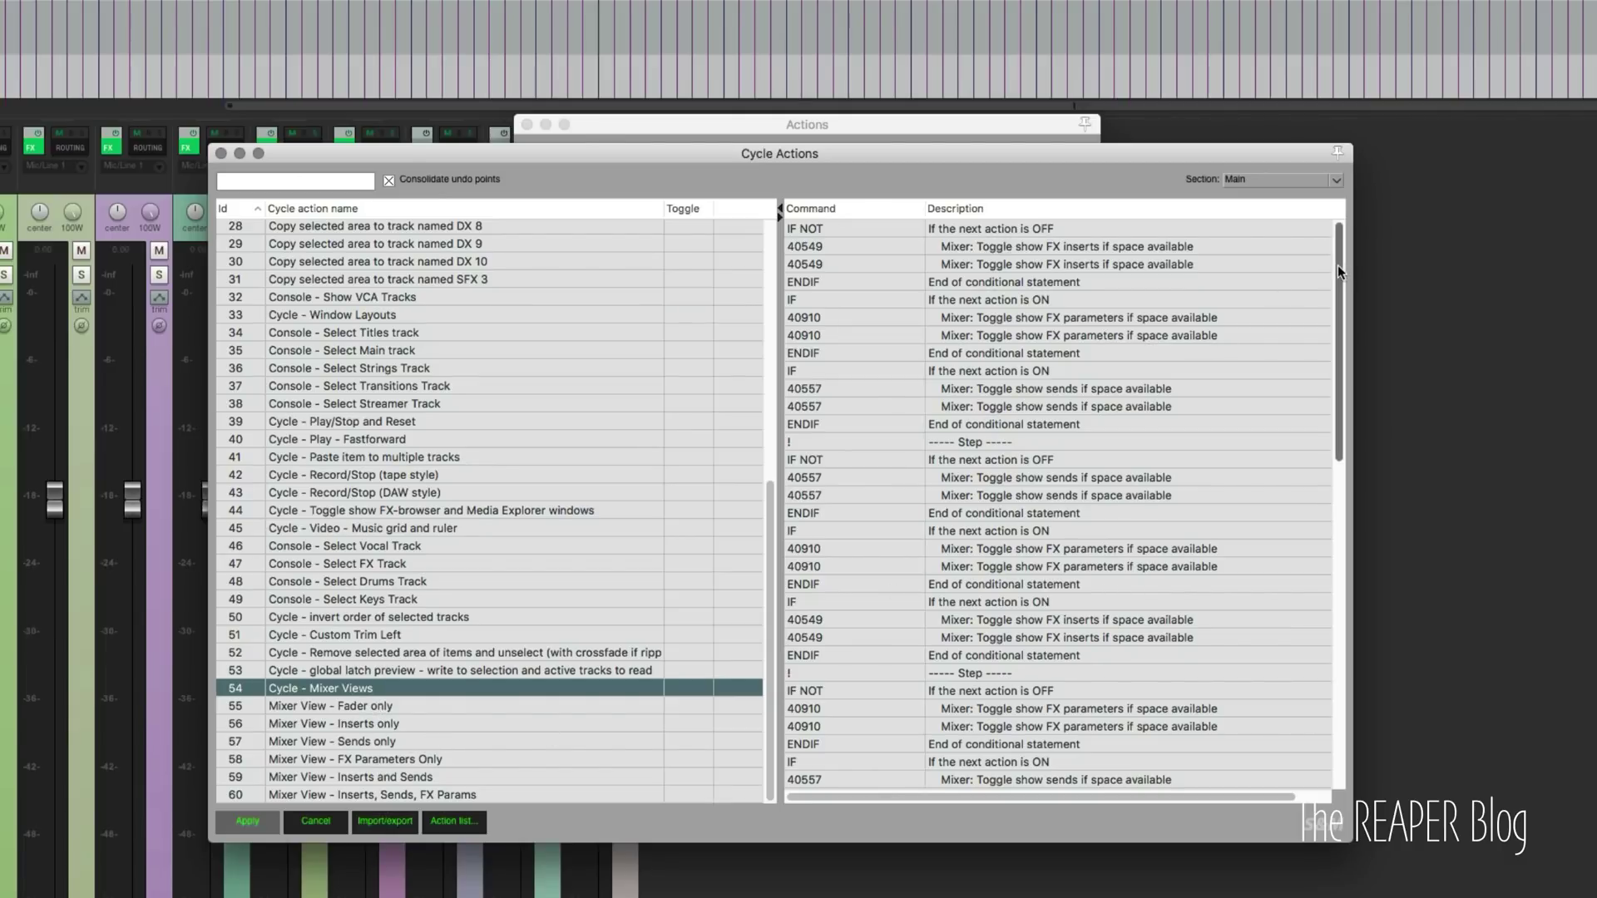
Display the commands of row 59, Mixer View - Inserts and Sends
drag(1337, 264, 1339, 592)
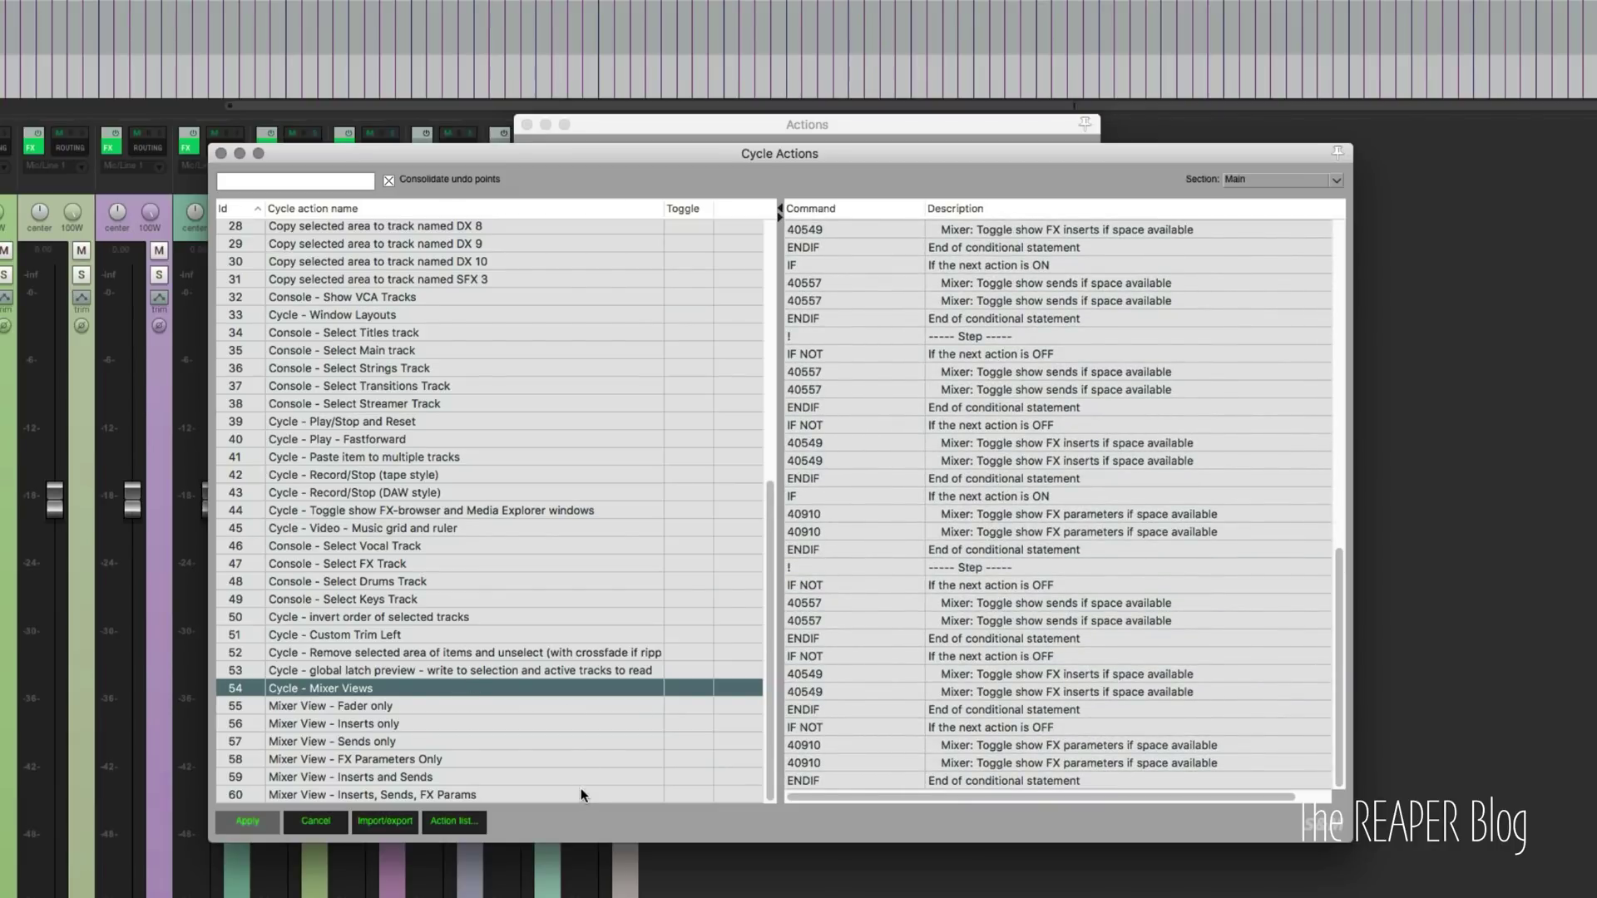
drag(1340, 617, 1339, 250)
click(366, 777)
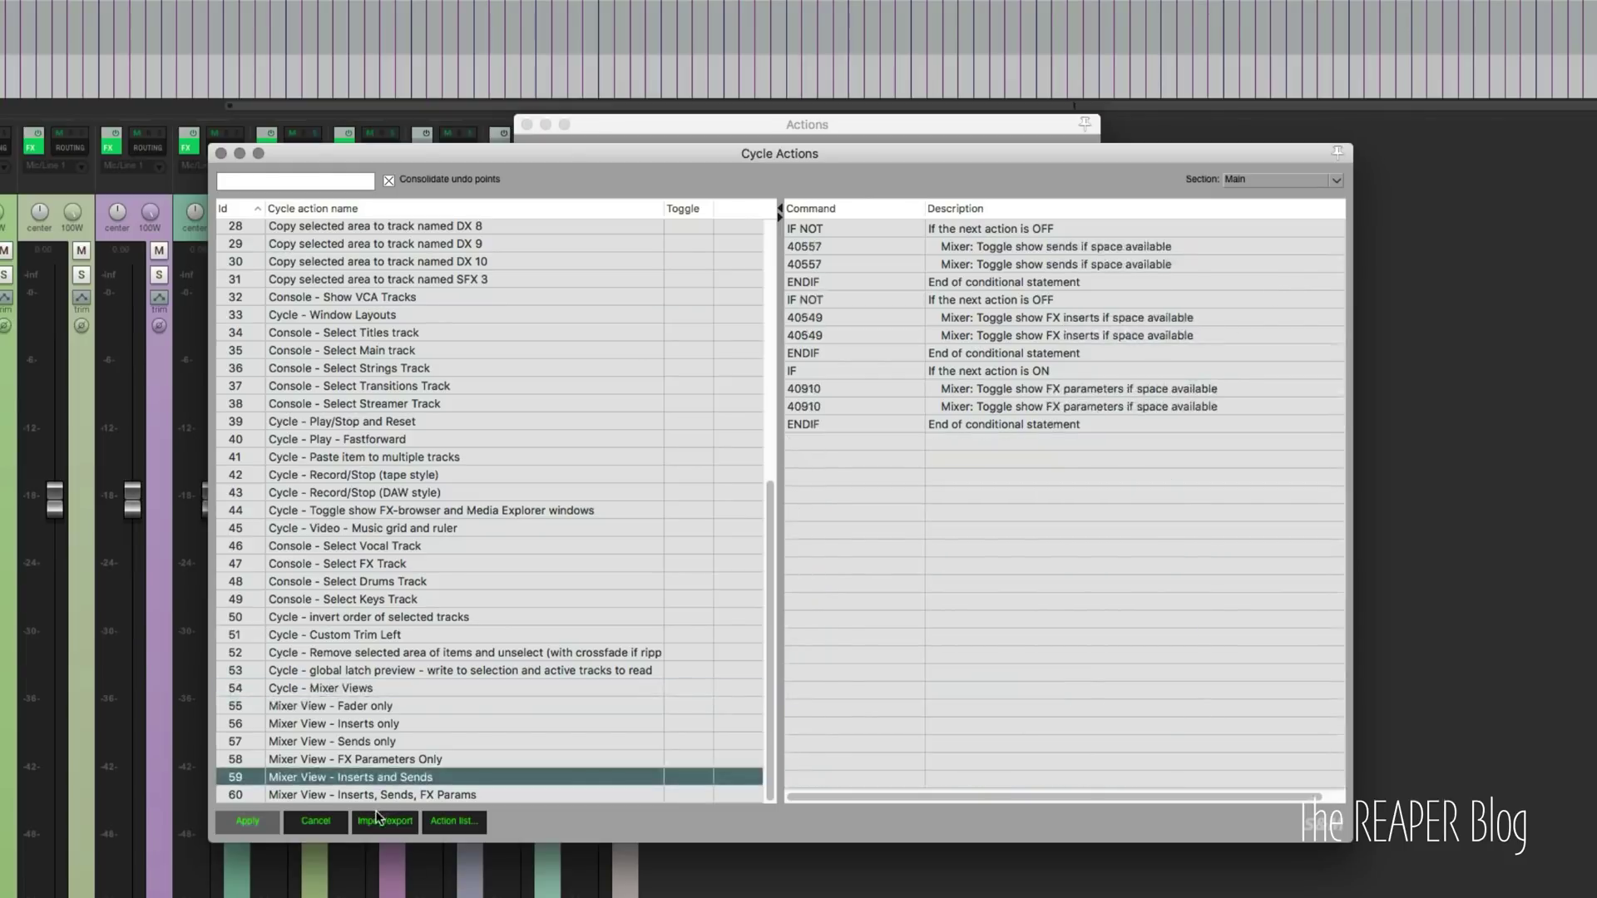
Add a new cycle action named 'Cycle - Mixer views 2'
right_click(358, 758)
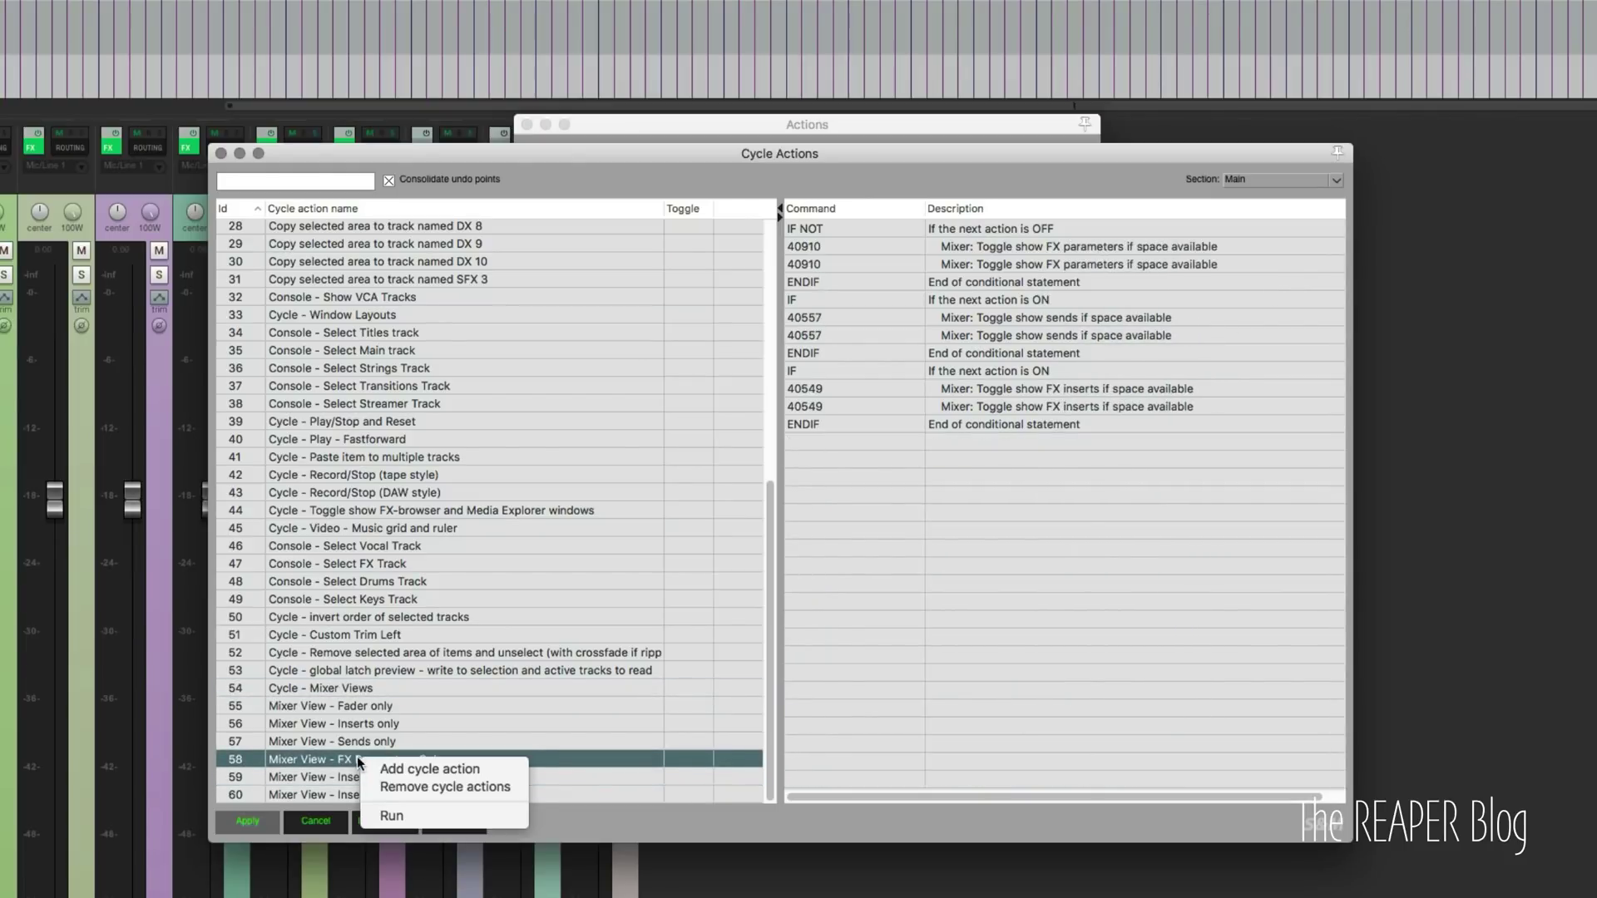
click(411, 767)
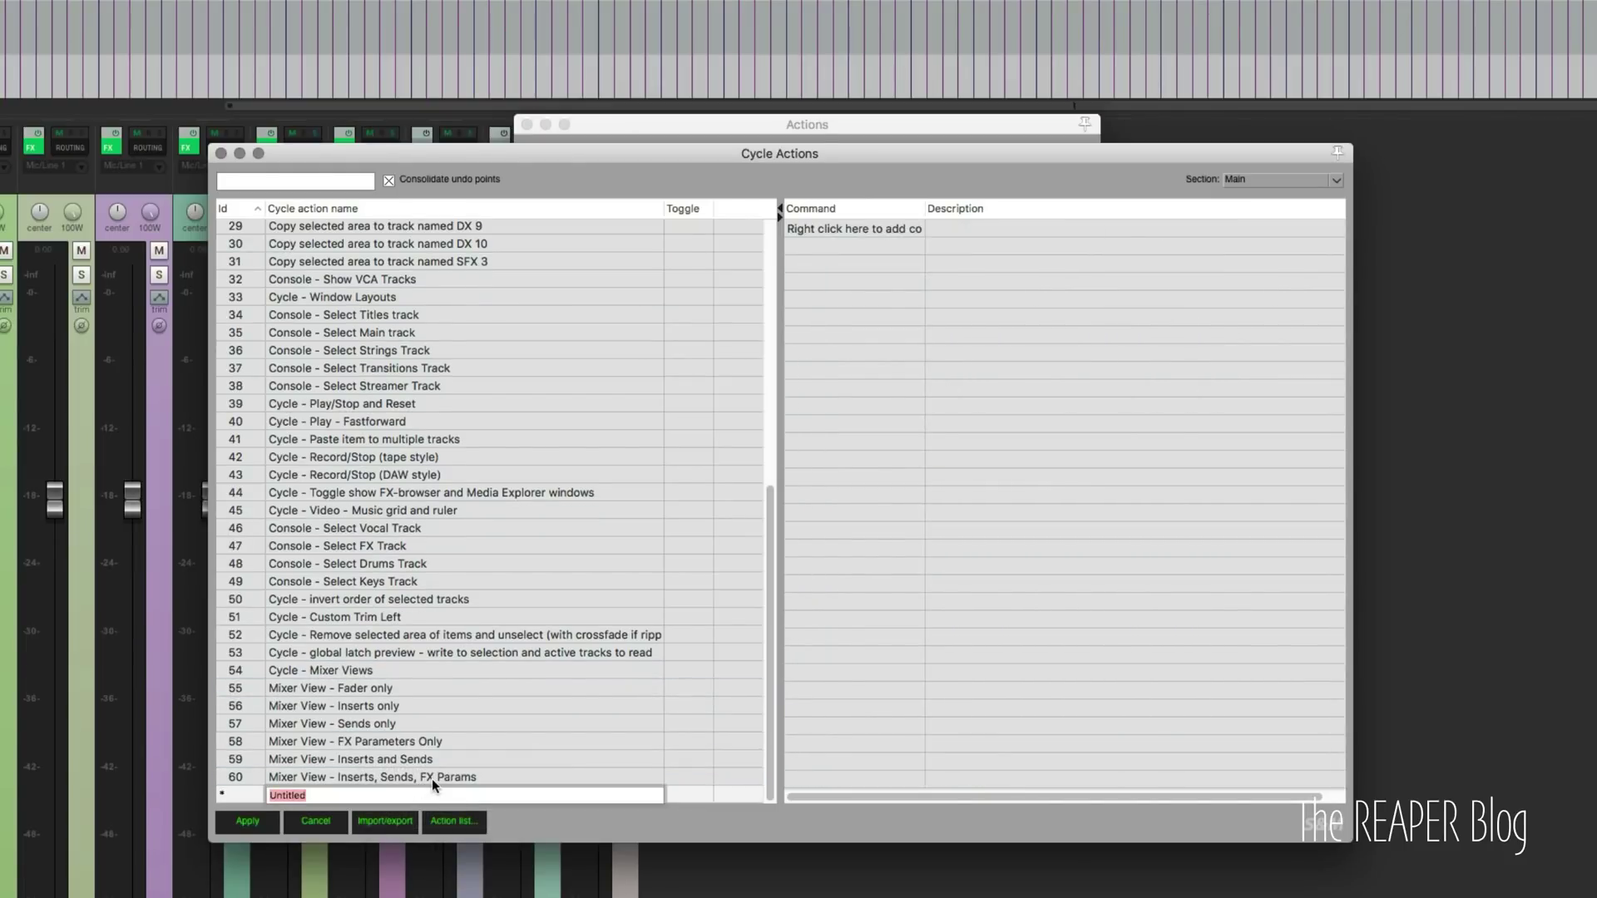
text(Cycle - Mixer views 2)
key(Return)
Add the Mixer View - FX Parameters Only action as the cycle action's first command
right_click(949, 446)
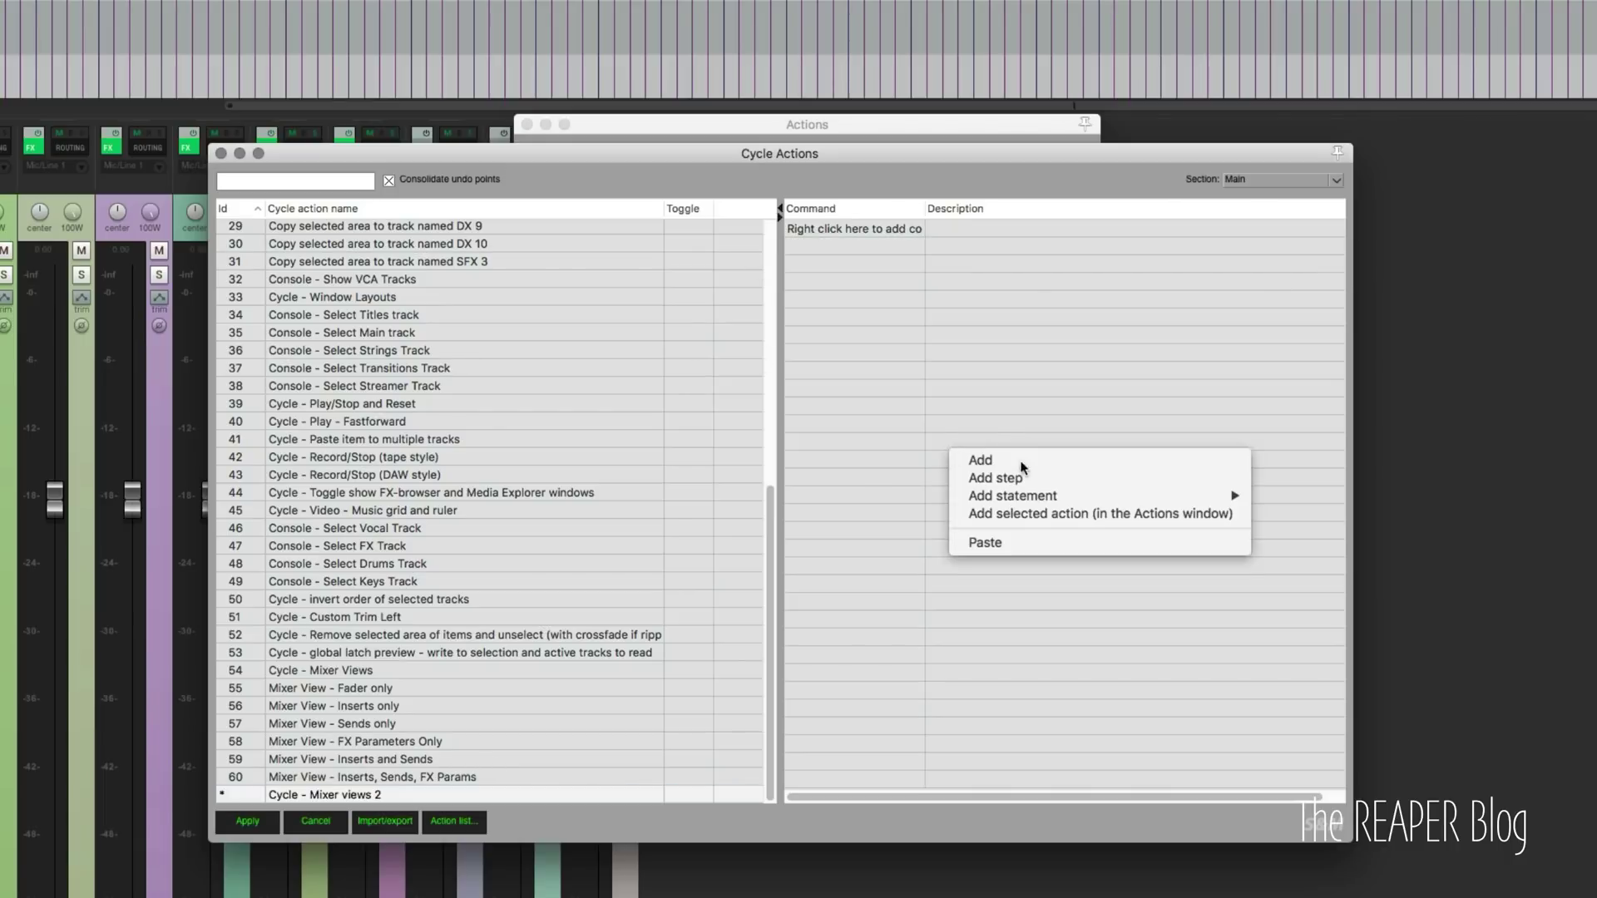
click(747, 714)
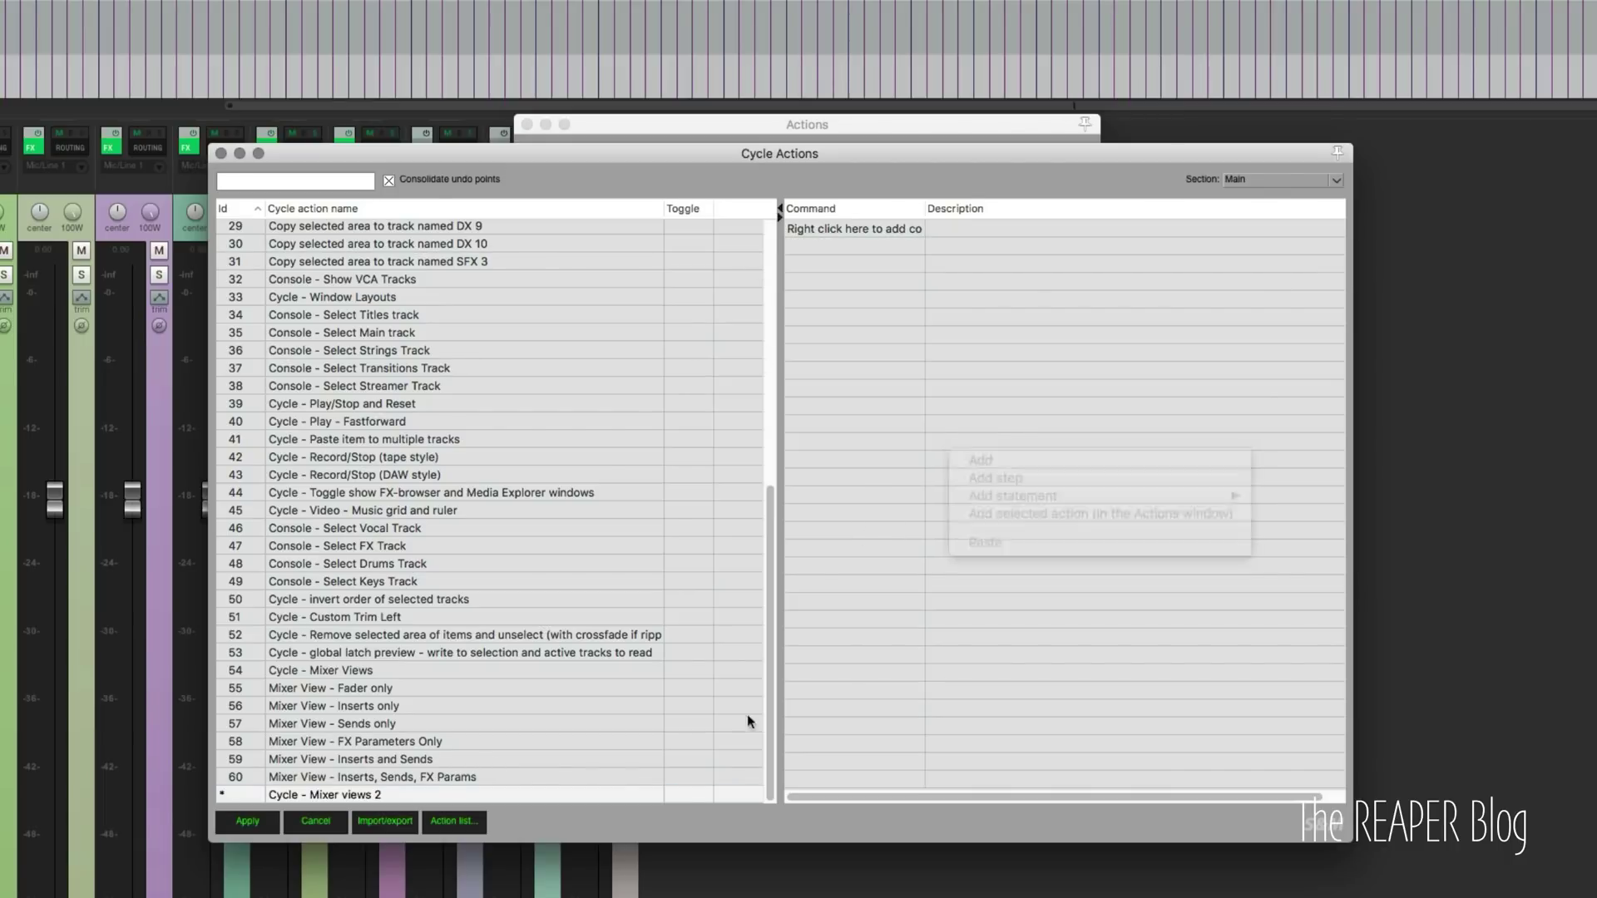
click(453, 820)
click(762, 237)
click(748, 220)
click(1185, 416)
right_click(1187, 414)
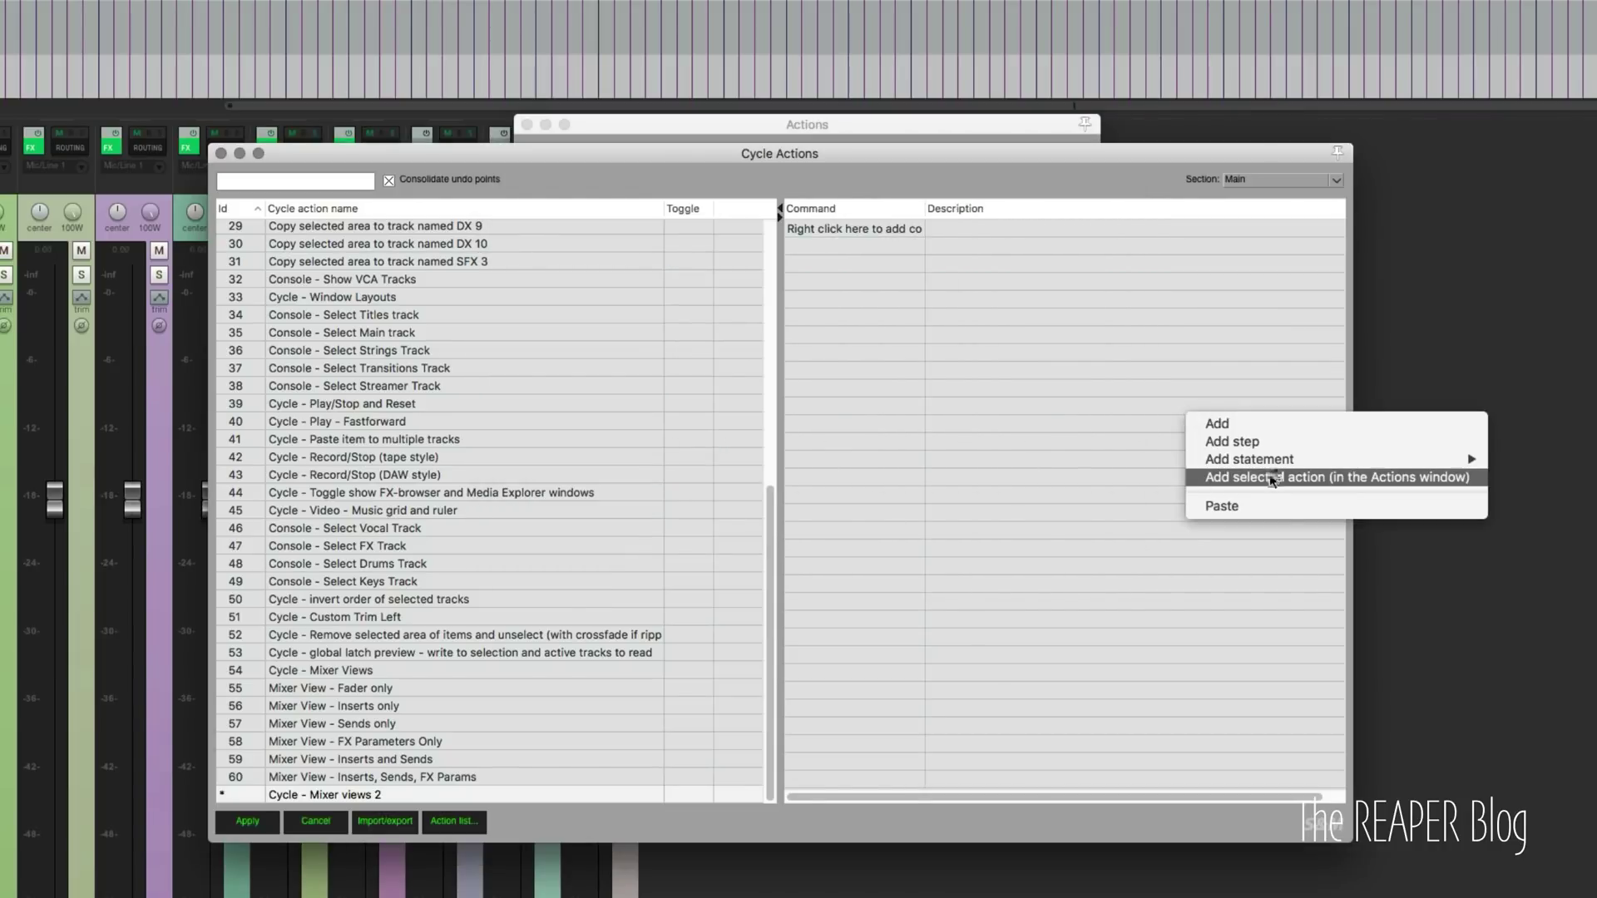
click(1273, 477)
Add the Fader only and Inserts and Sends mixer view actions as commands
click(845, 138)
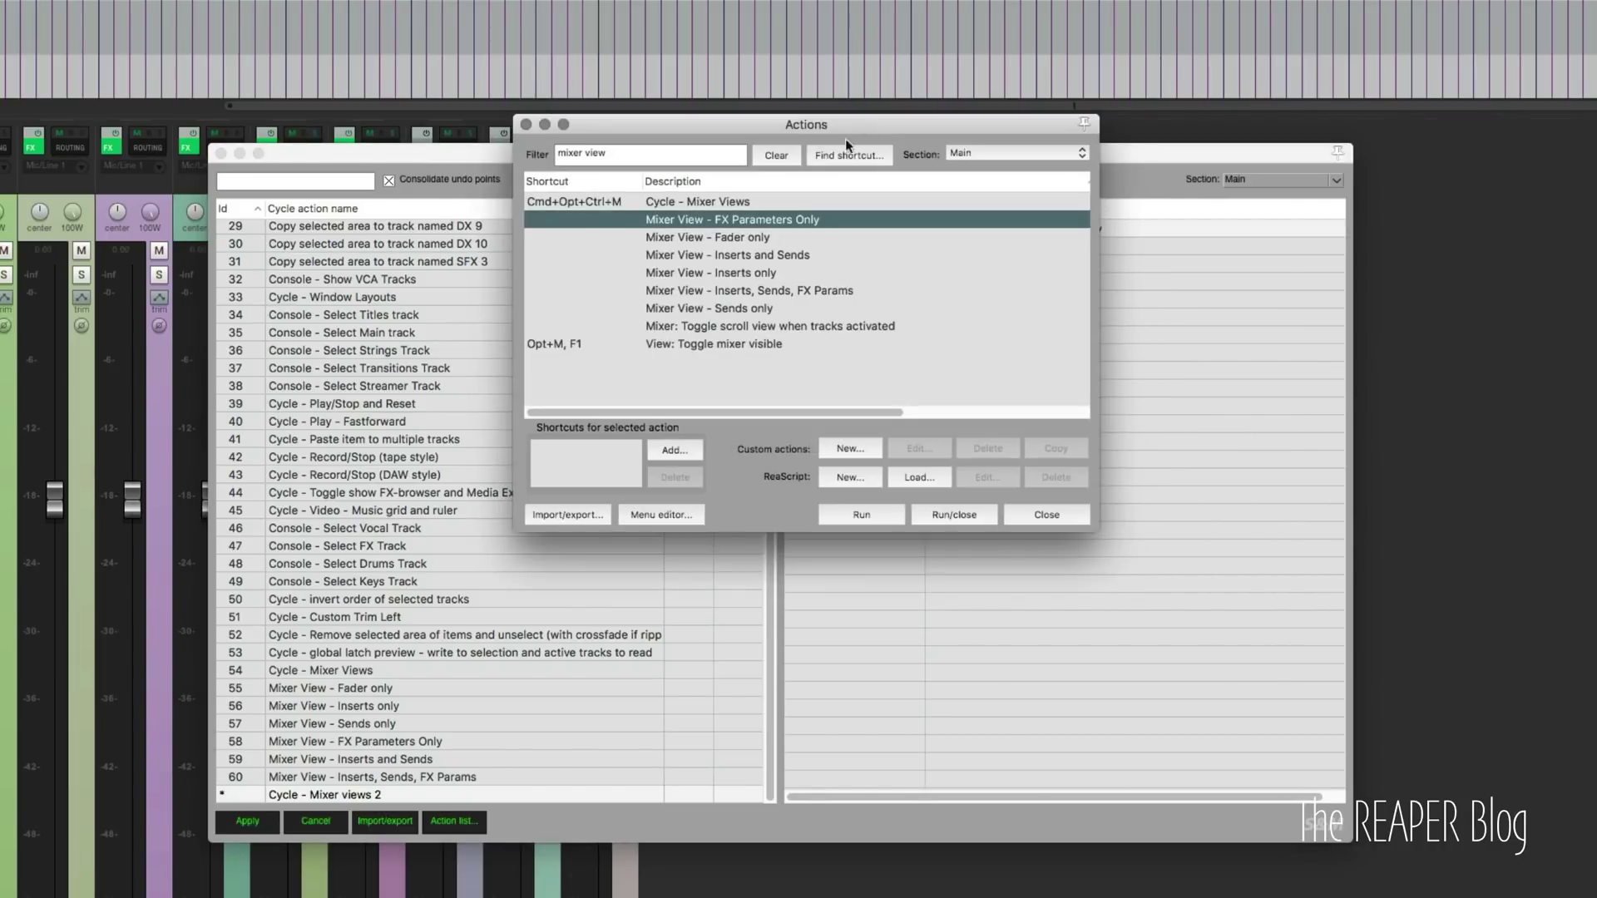
click(777, 238)
click(1214, 434)
right_click(1216, 436)
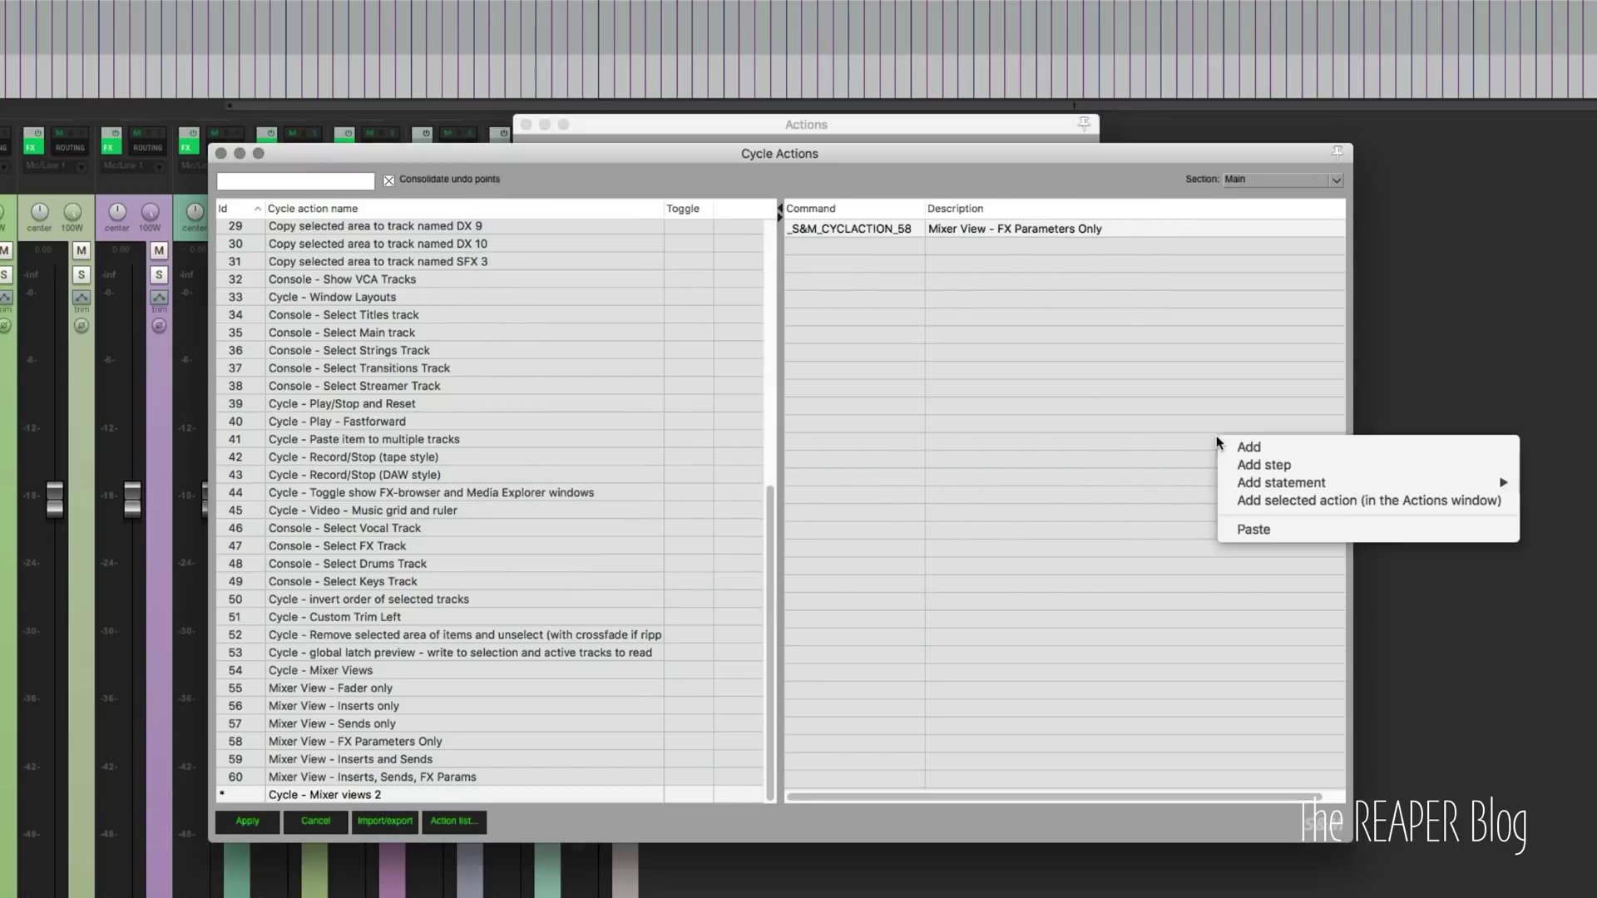
click(1287, 498)
click(860, 114)
click(809, 254)
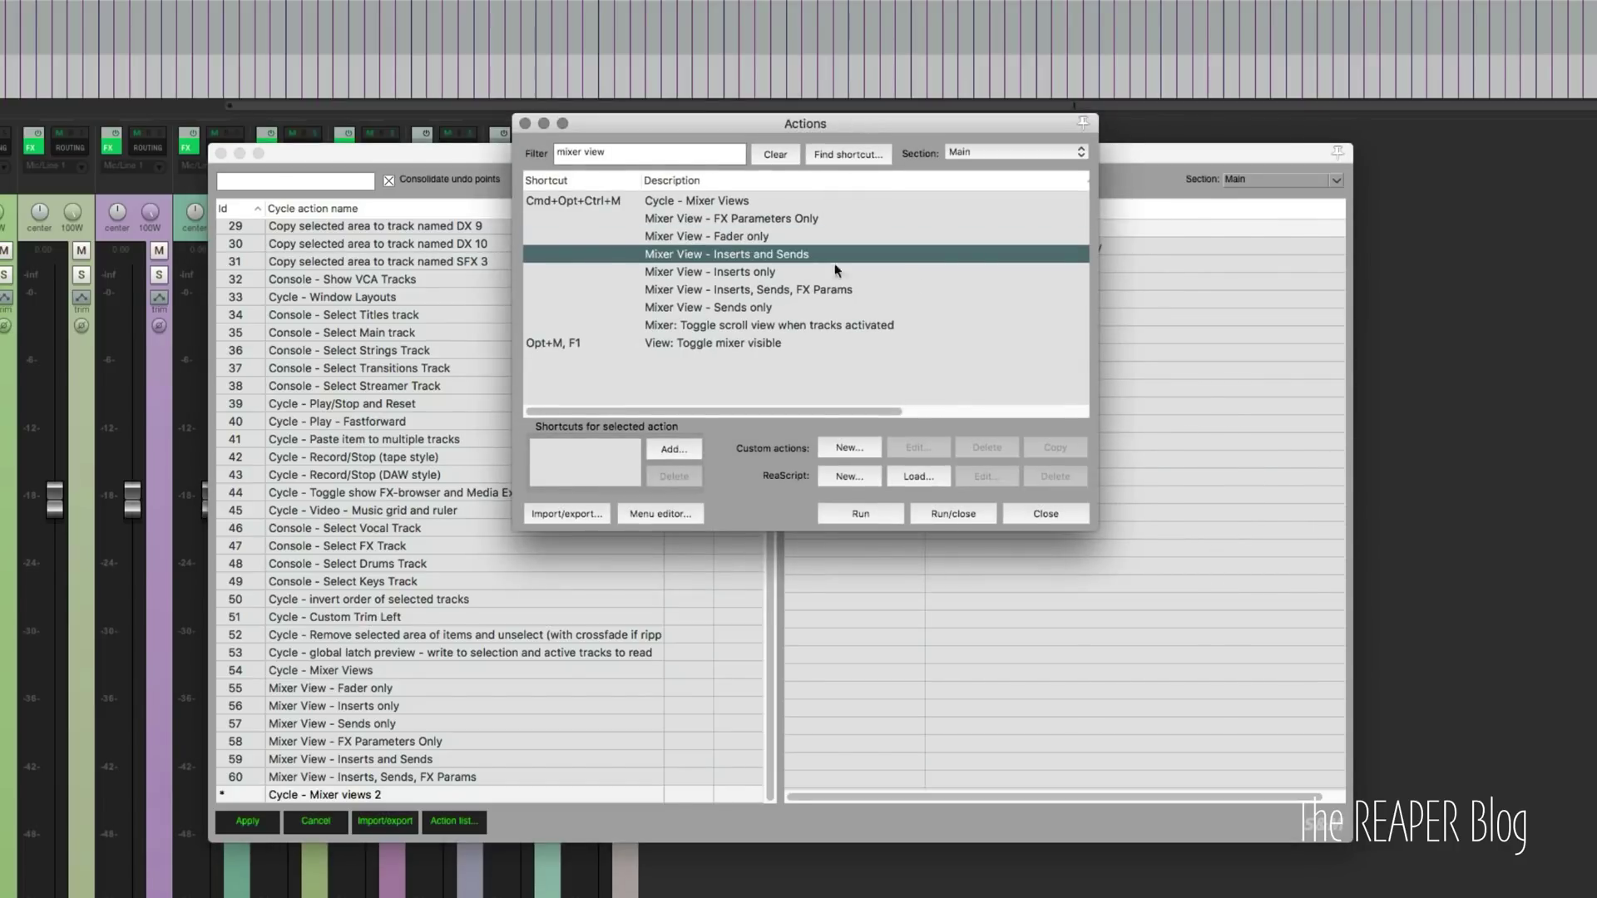
right_click(1229, 371)
click(1315, 441)
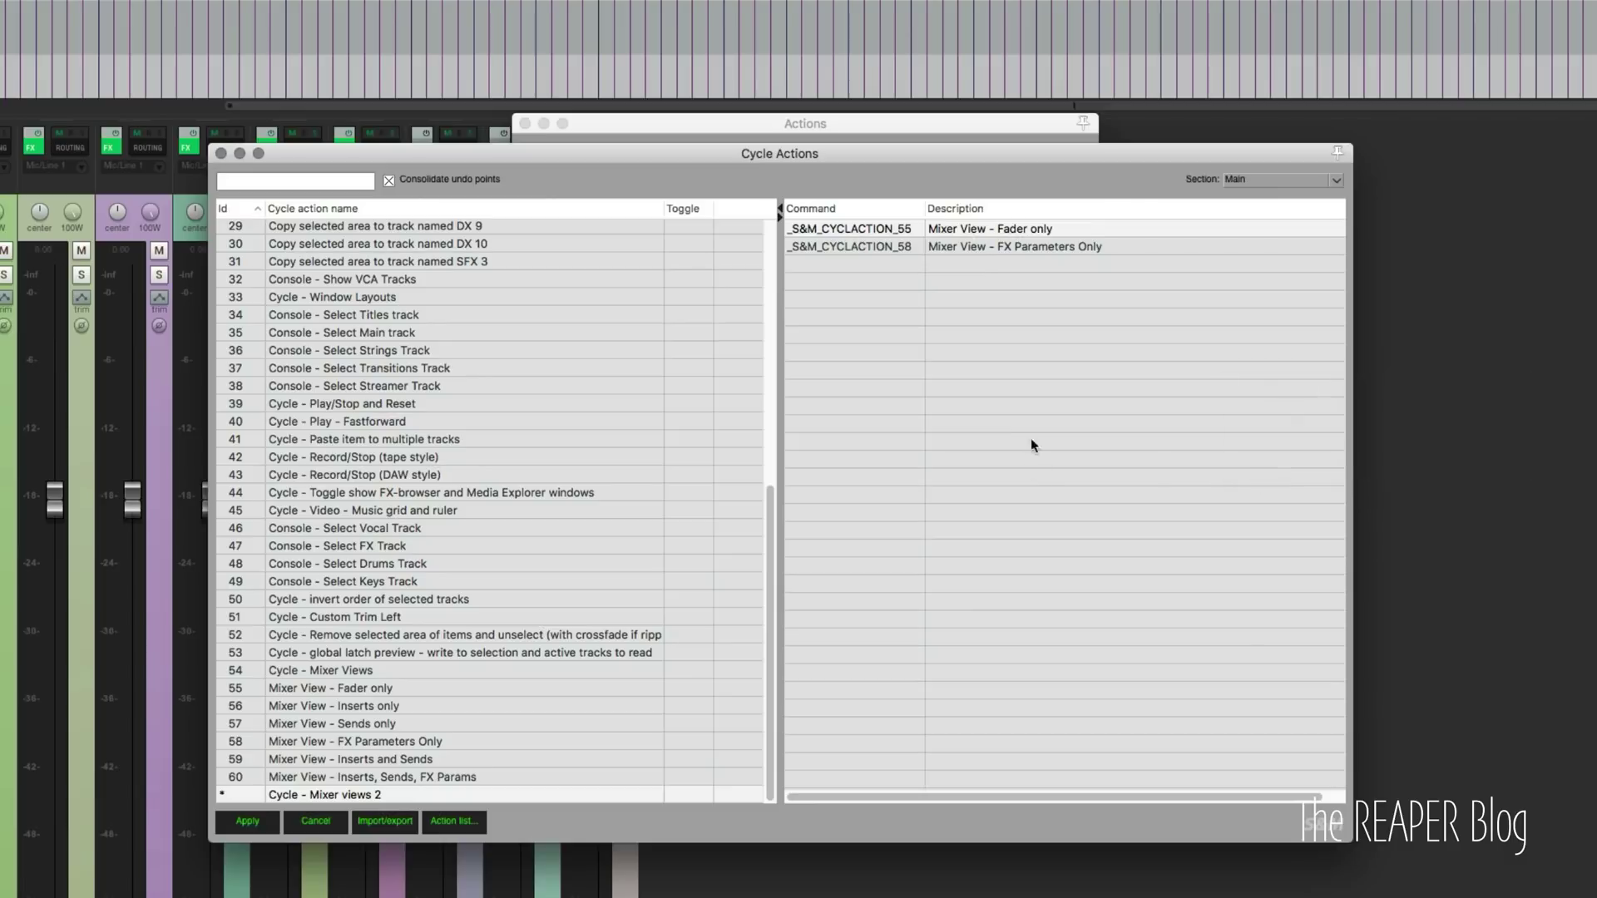
Insert two step breaks, ordering the steps Inserts and Sends, Fader only, FX Parameters Only
click(1088, 229)
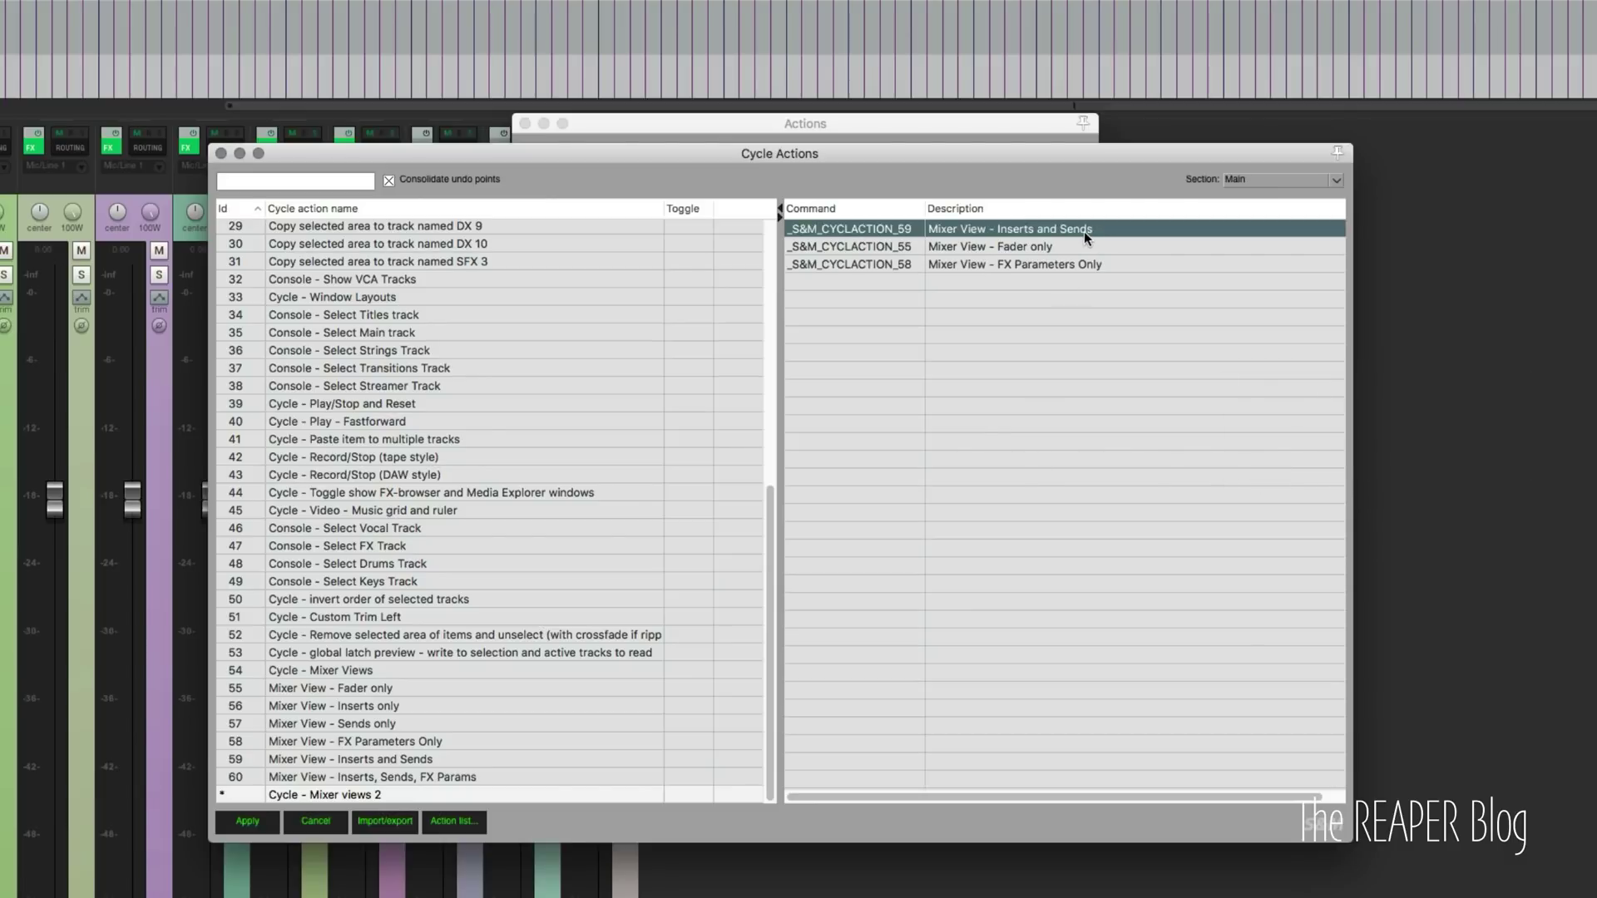
right_click(1086, 231)
click(1173, 261)
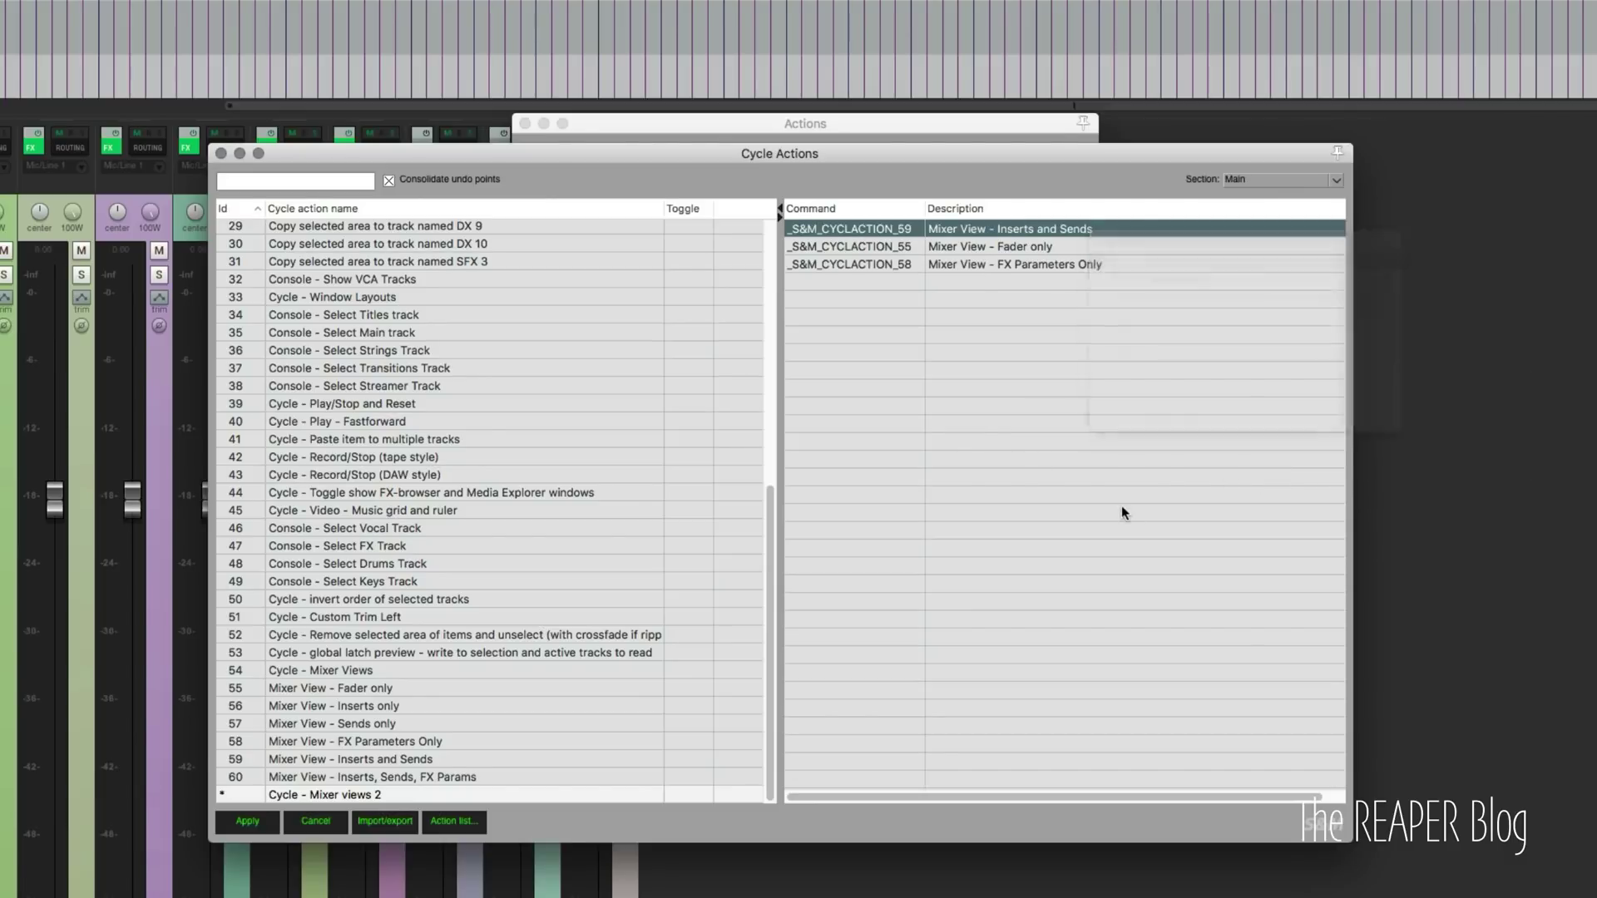
drag(1046, 249, 1044, 226)
click(1029, 251)
click(1030, 263)
right_click(1029, 265)
click(1081, 295)
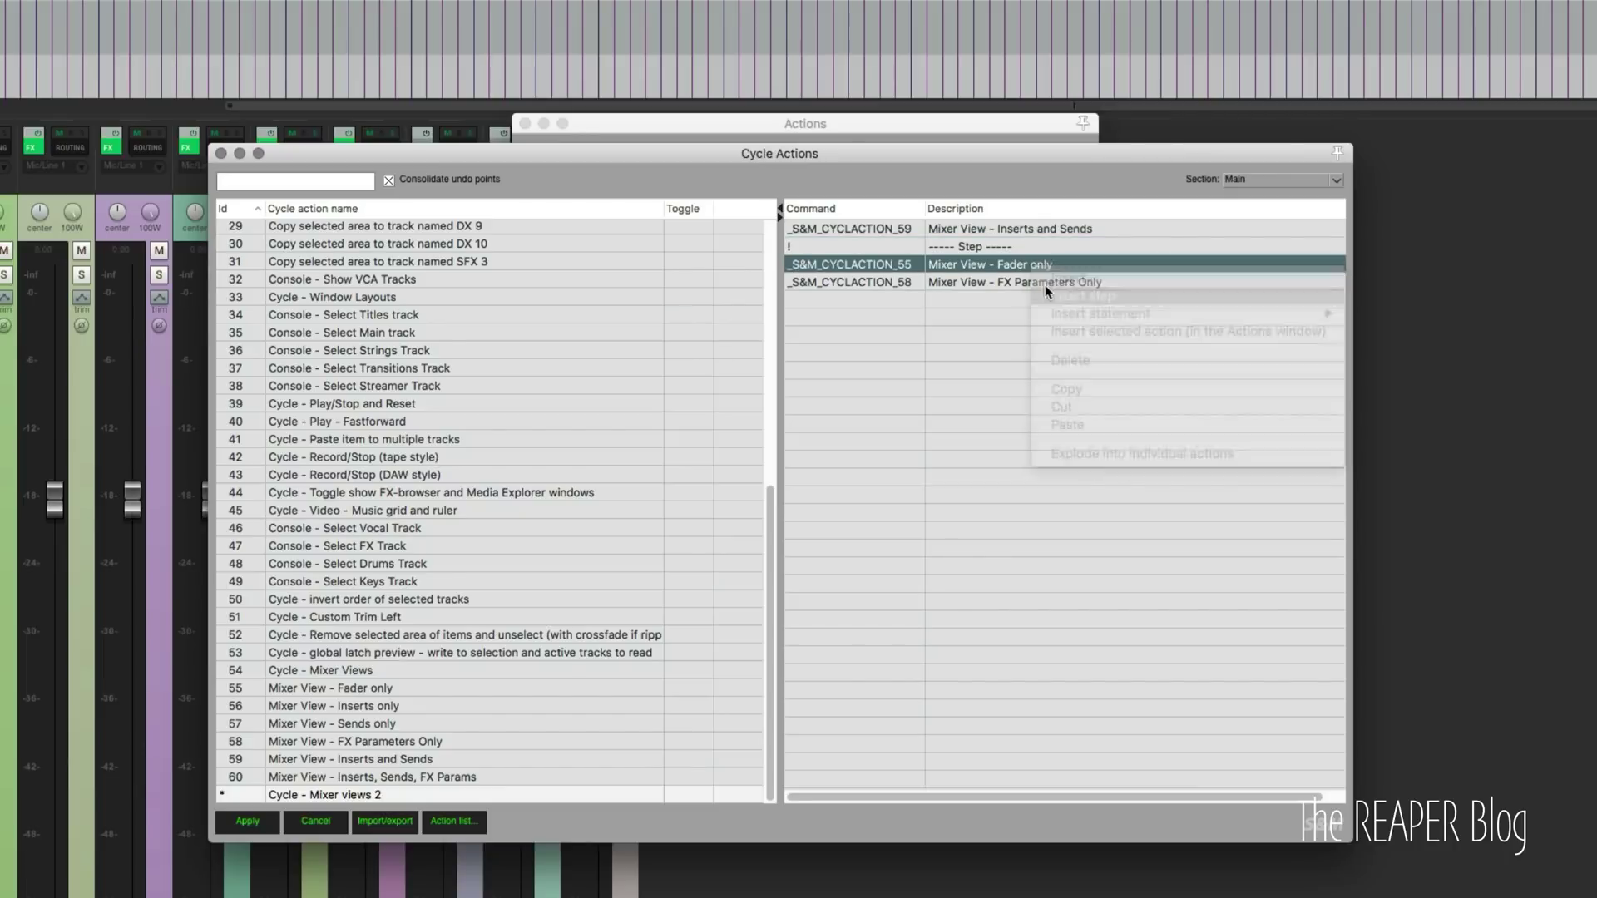
click(1043, 299)
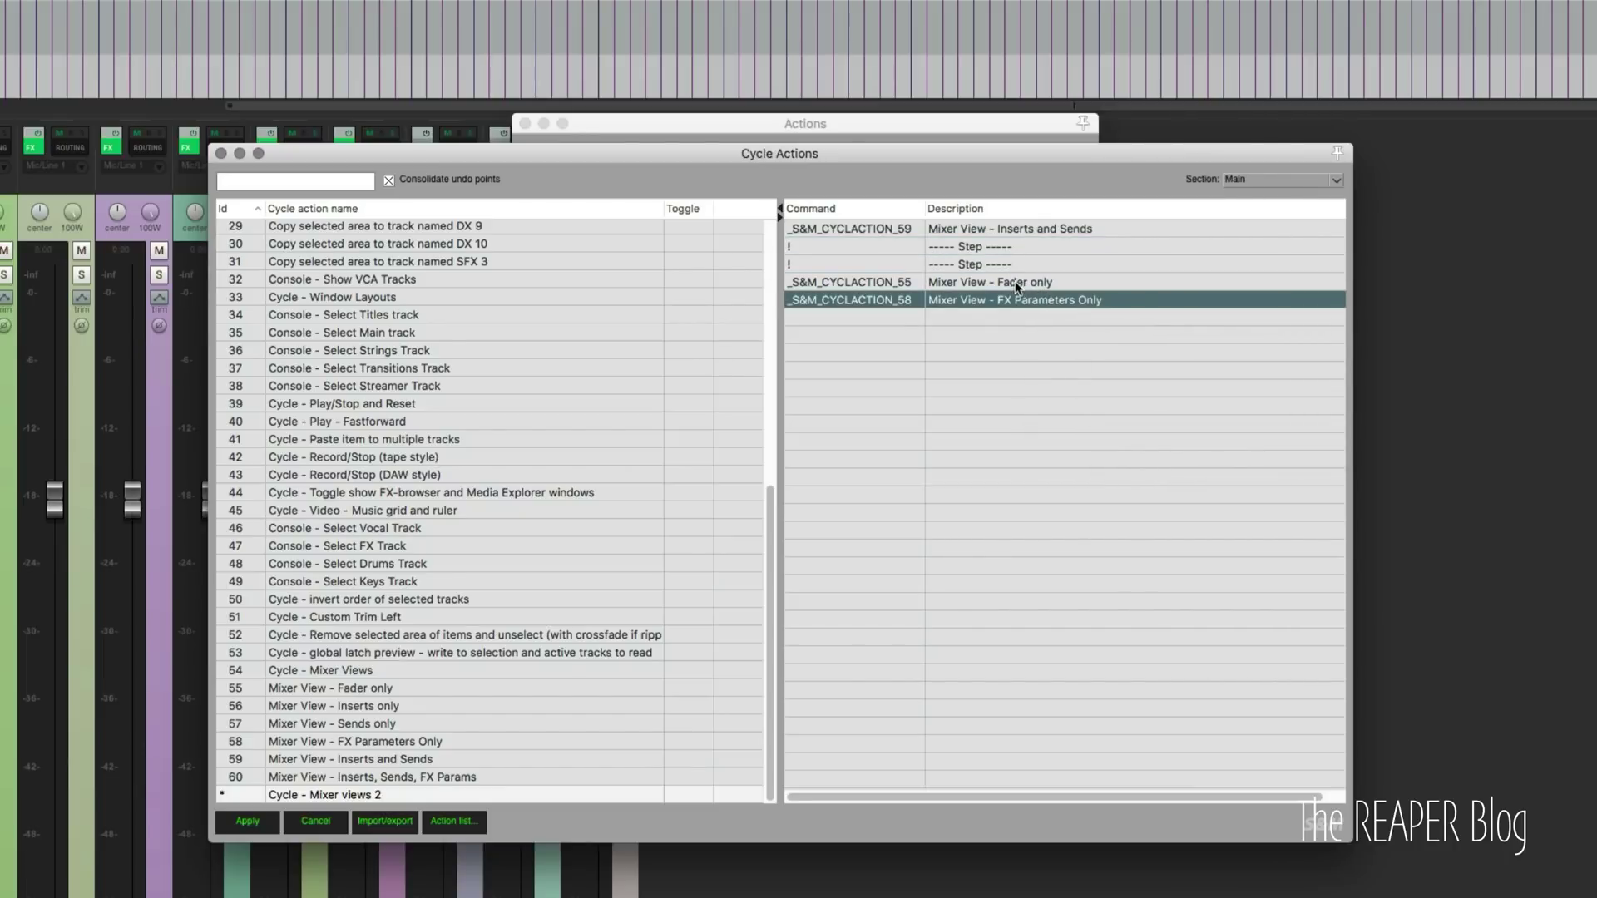
click(1015, 281)
drag(1015, 282, 1015, 264)
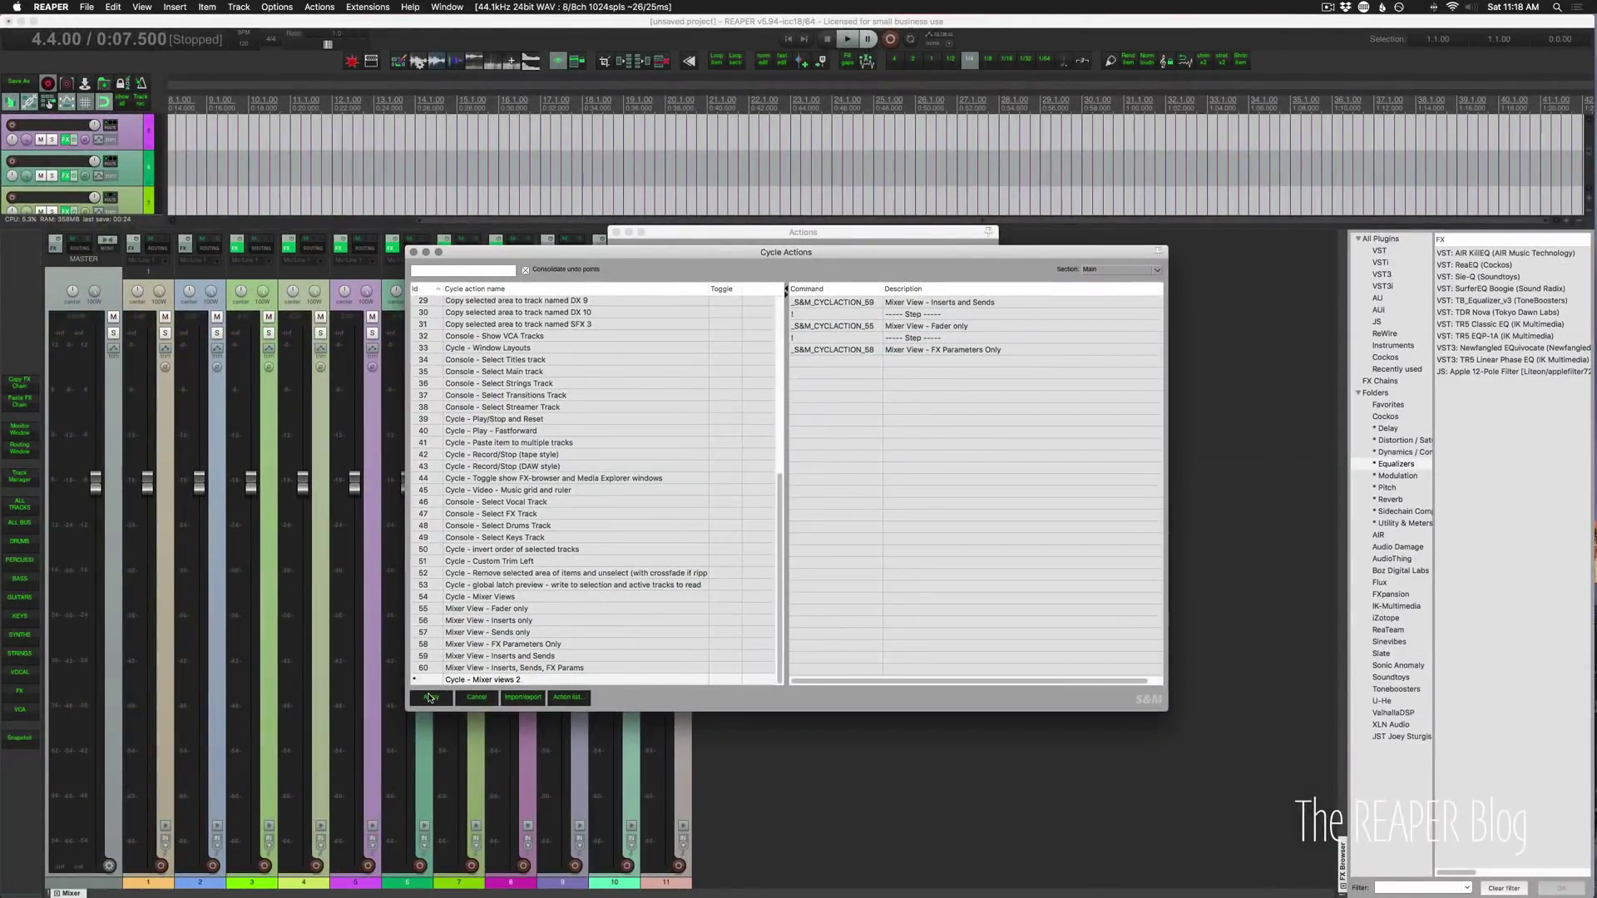
Apply to register Cycle - Mixer views 2 as cycle action 61 and close the S&M warning
click(430, 698)
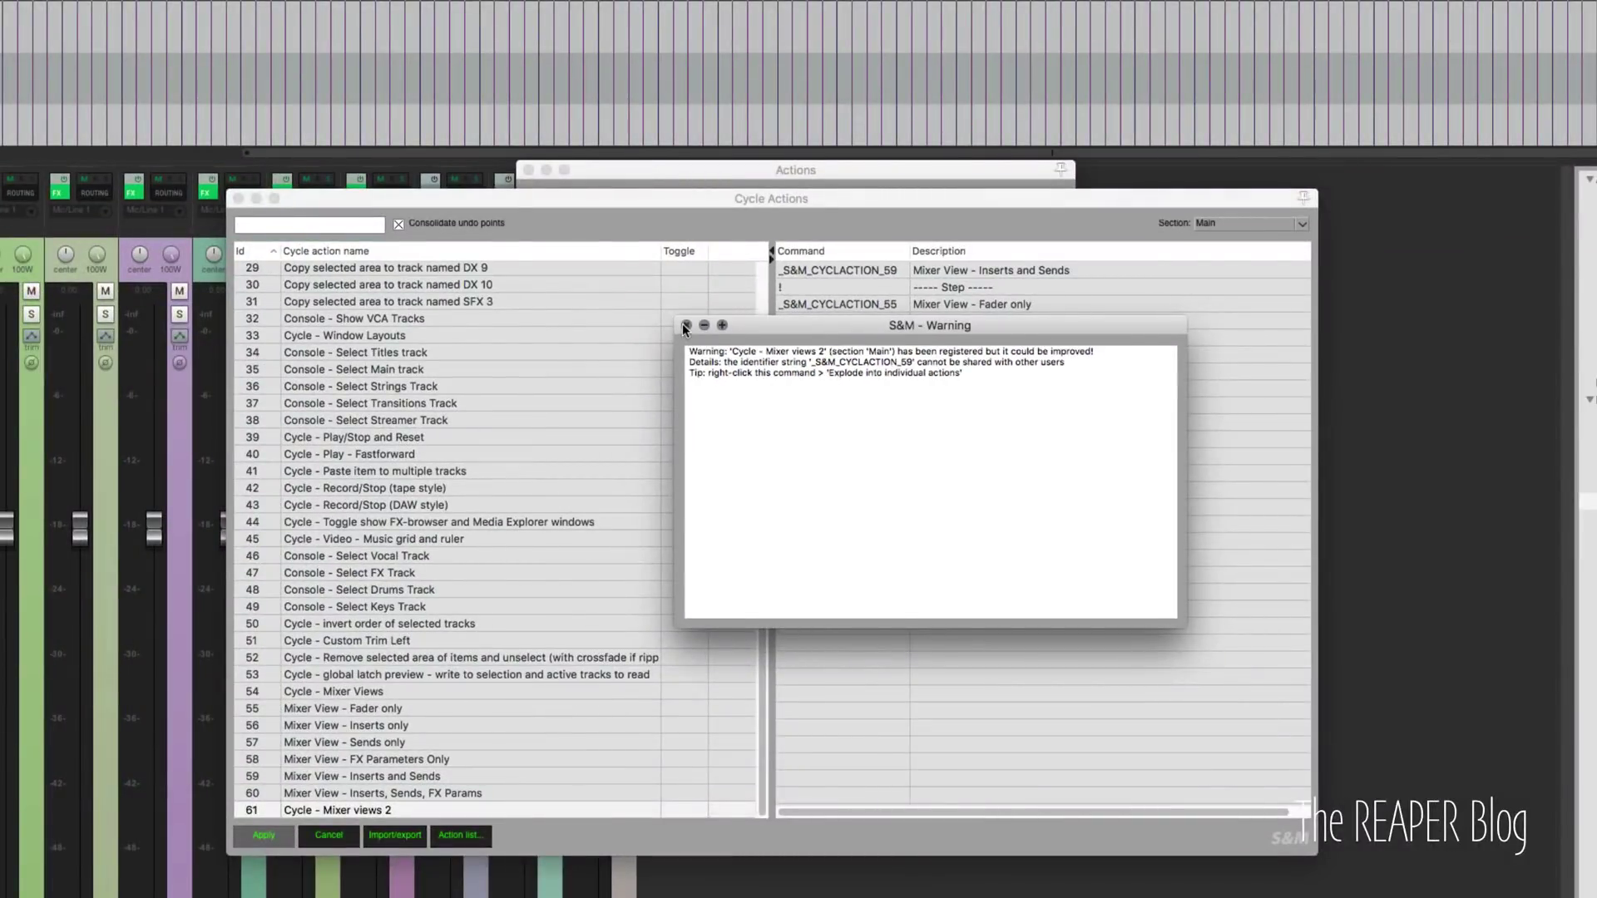
click(594, 269)
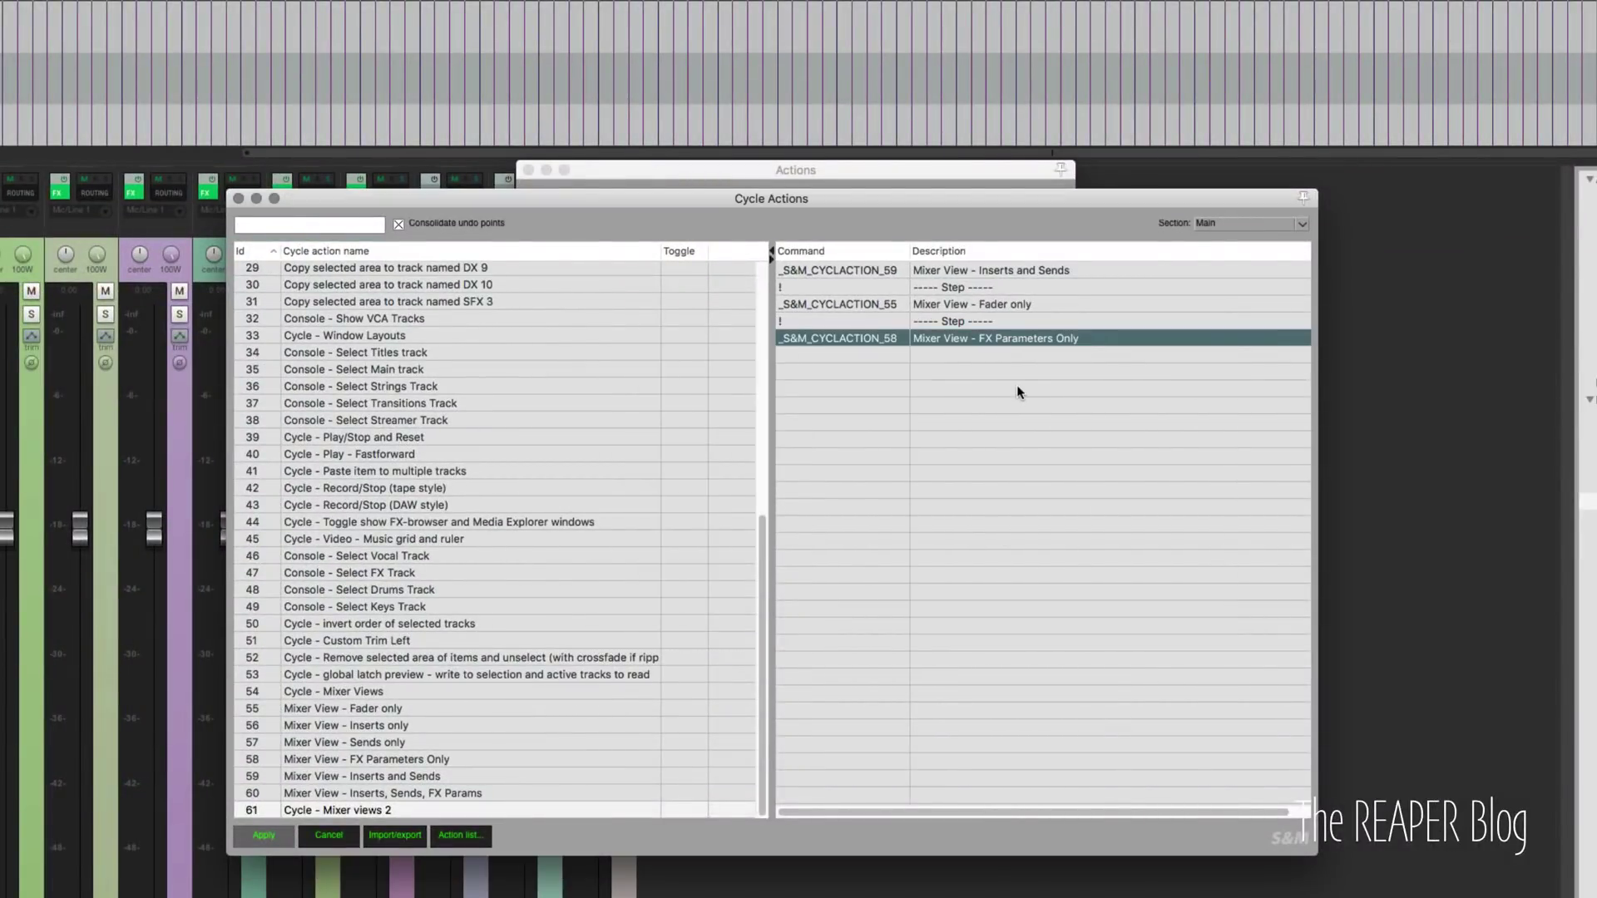
Explode the FX Parameters Only command into individual actions, then remove Cycle - Mixer views 2
right_click(986, 339)
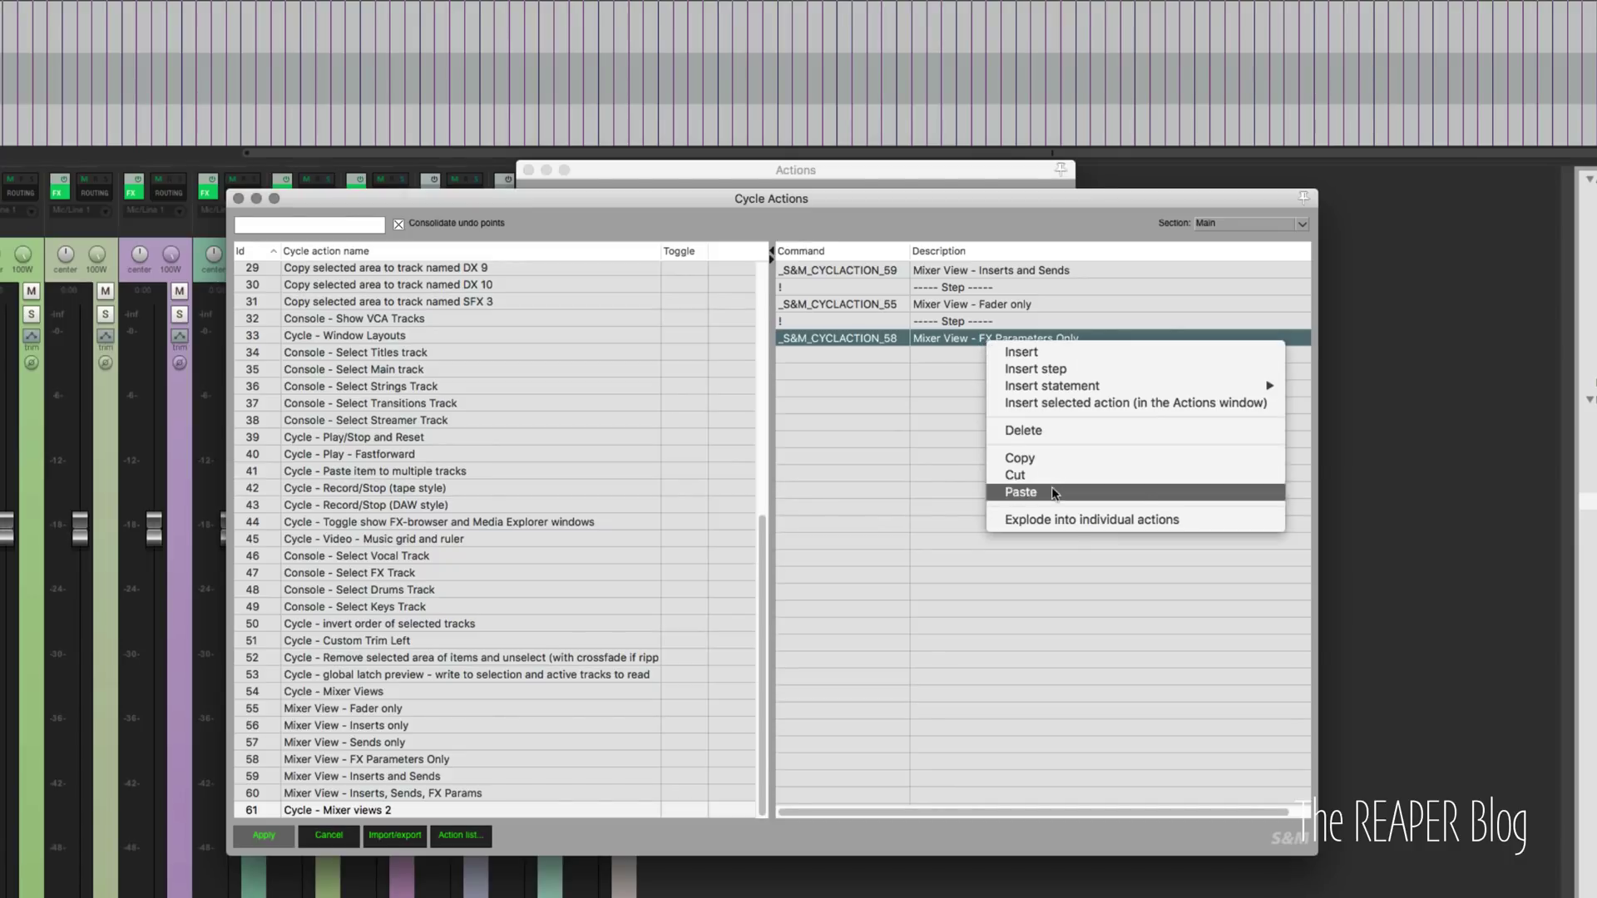
click(1106, 521)
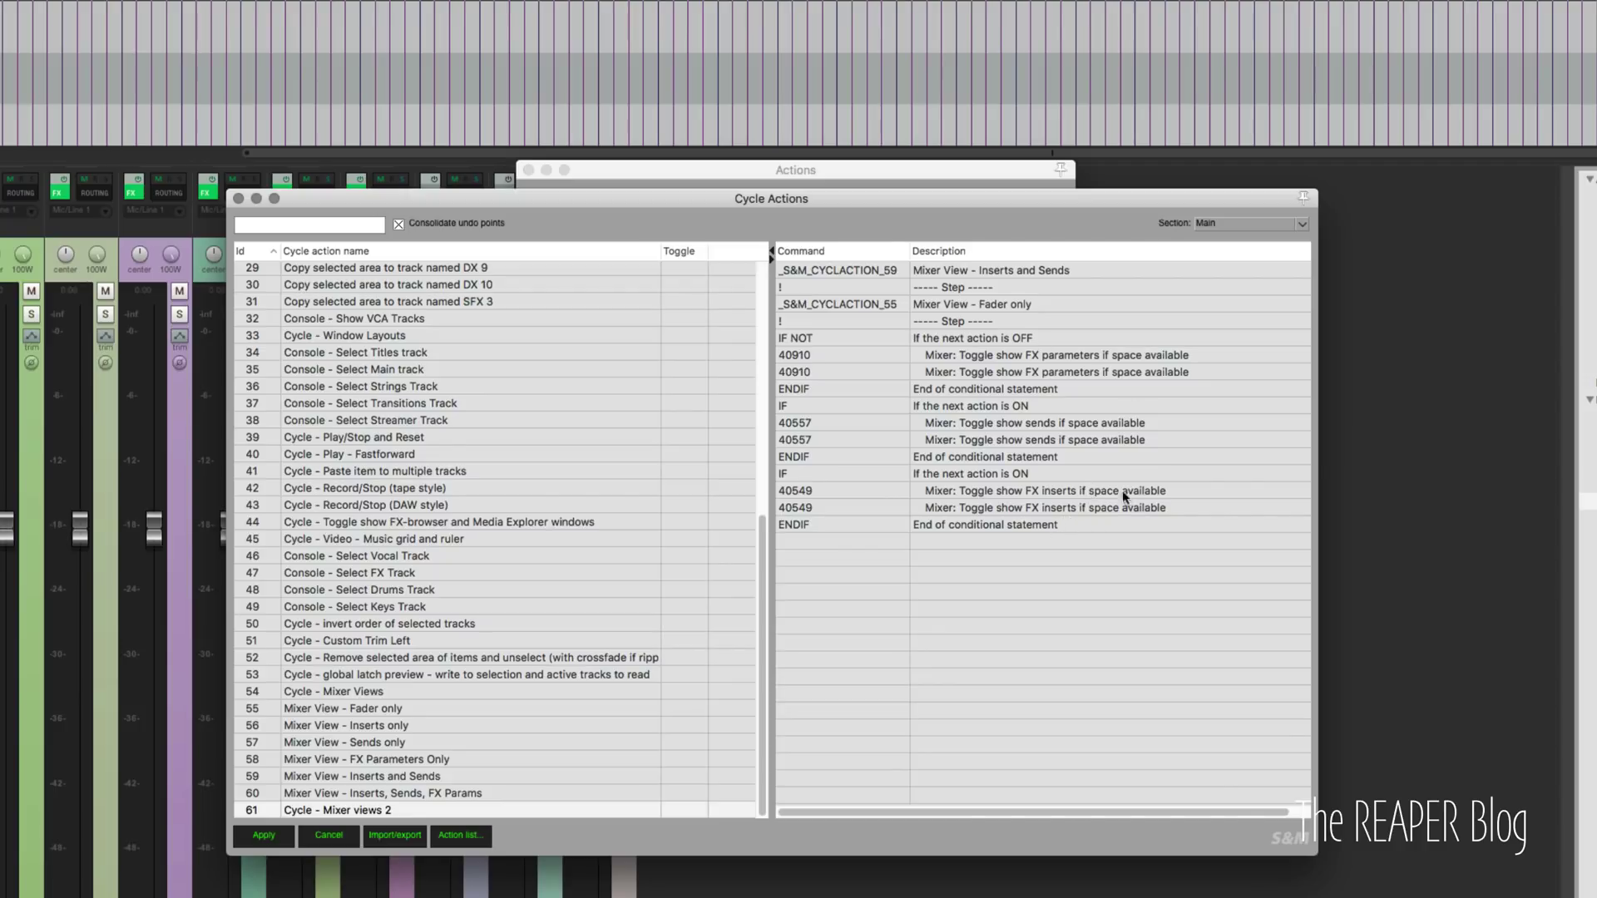
click(915, 304)
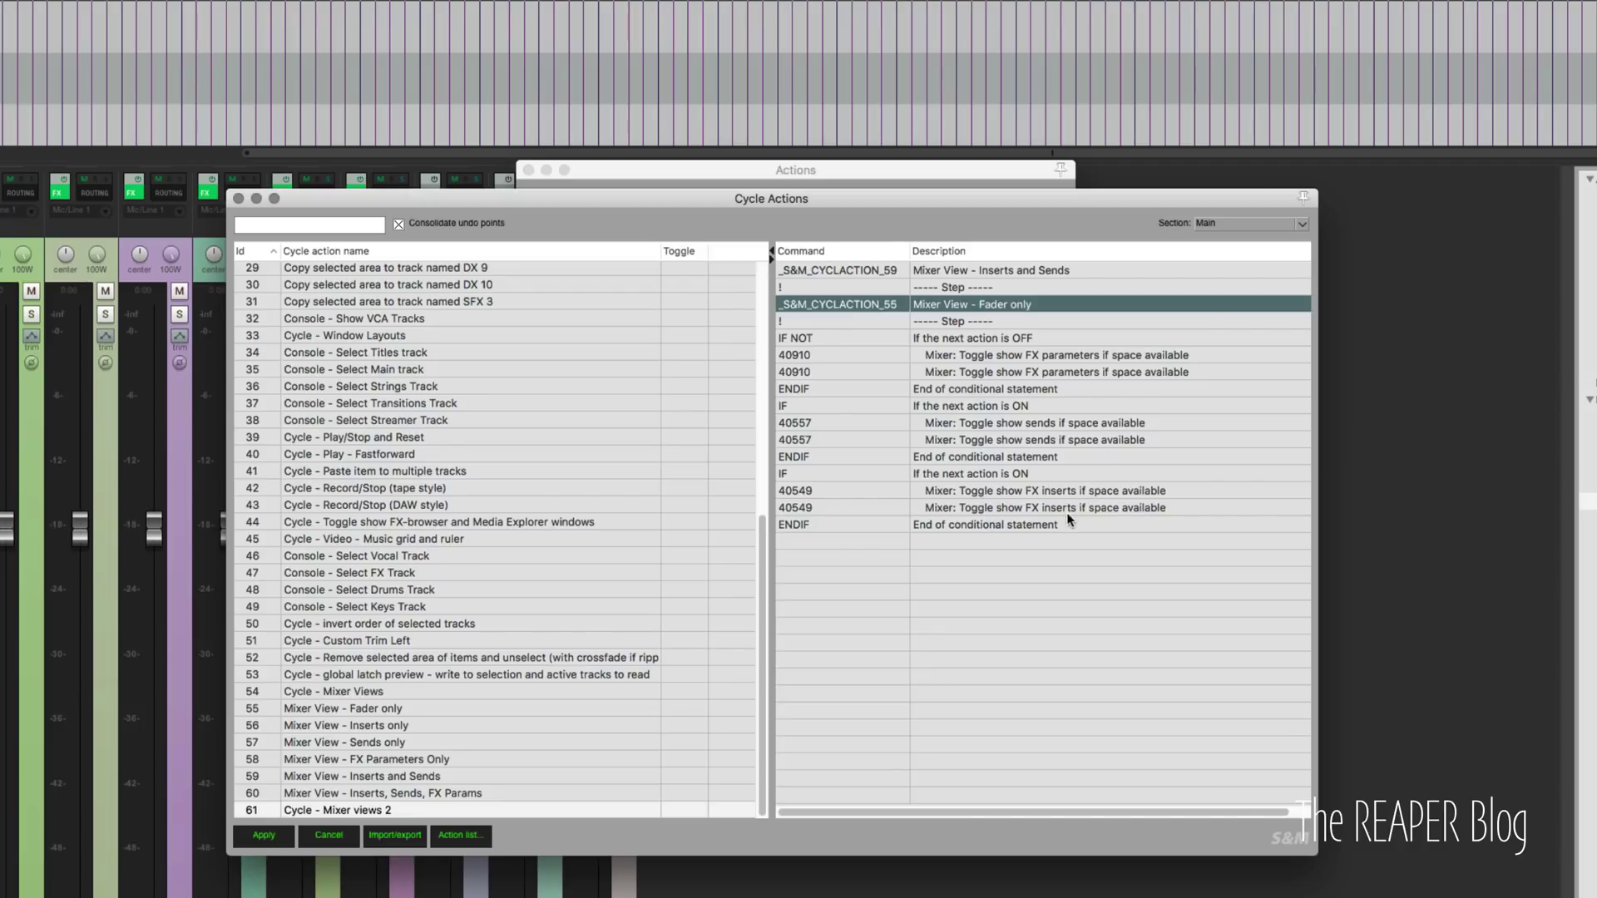
click(1051, 583)
click(983, 319)
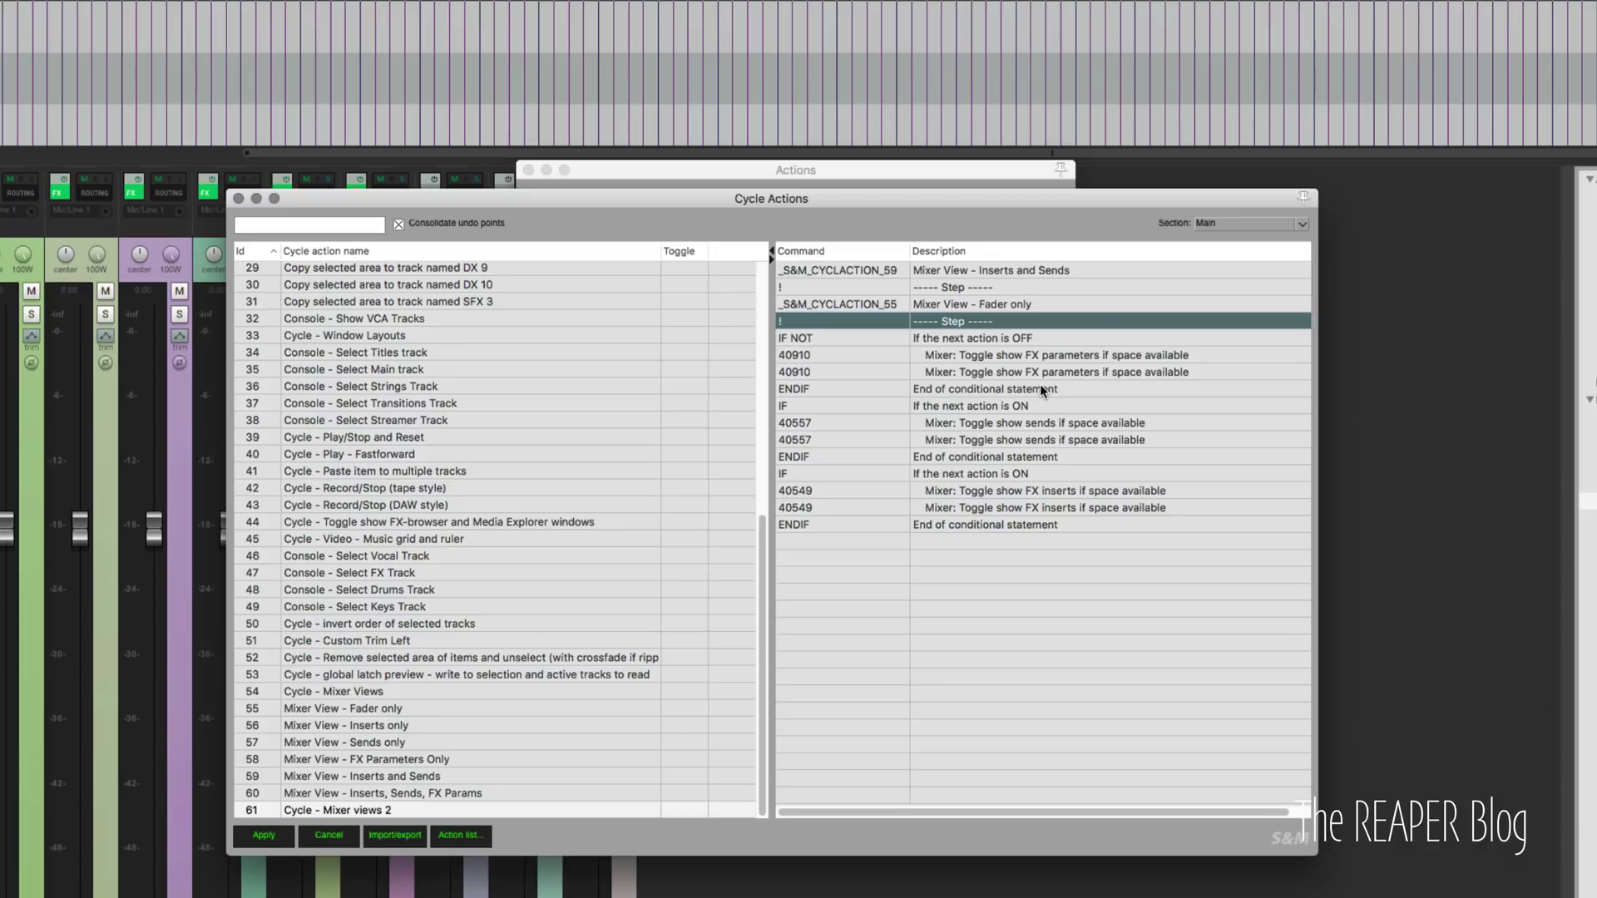
right_click(341, 809)
click(463, 840)
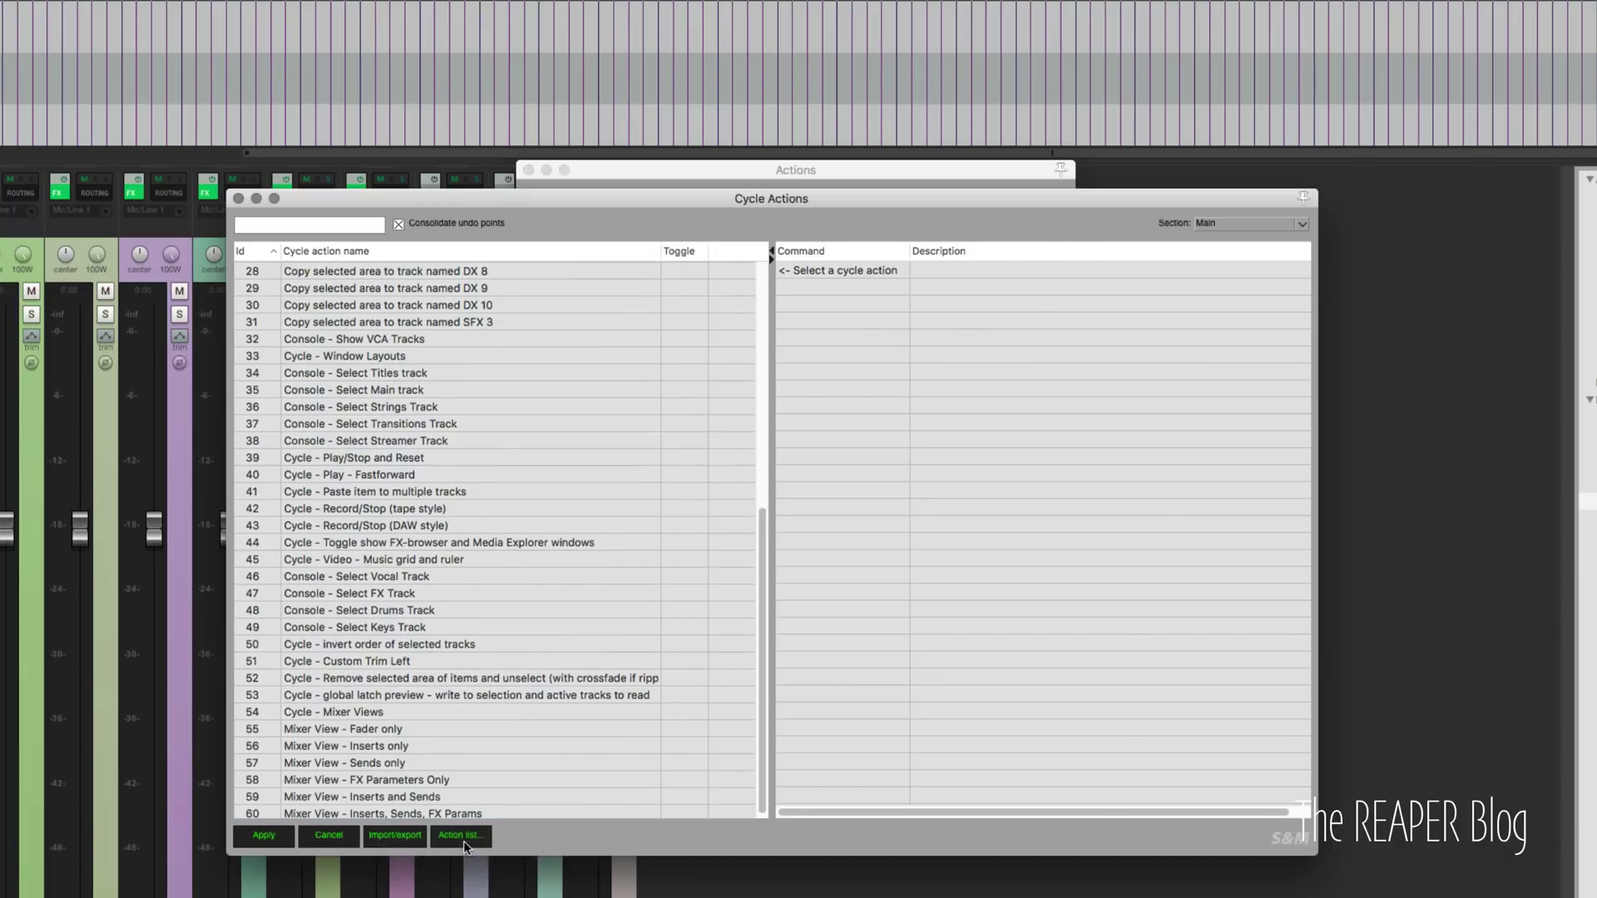
Close the Cycle Actions editor and trigger the cycle action to show ReaEQ inserts and sends above the faders
click(239, 198)
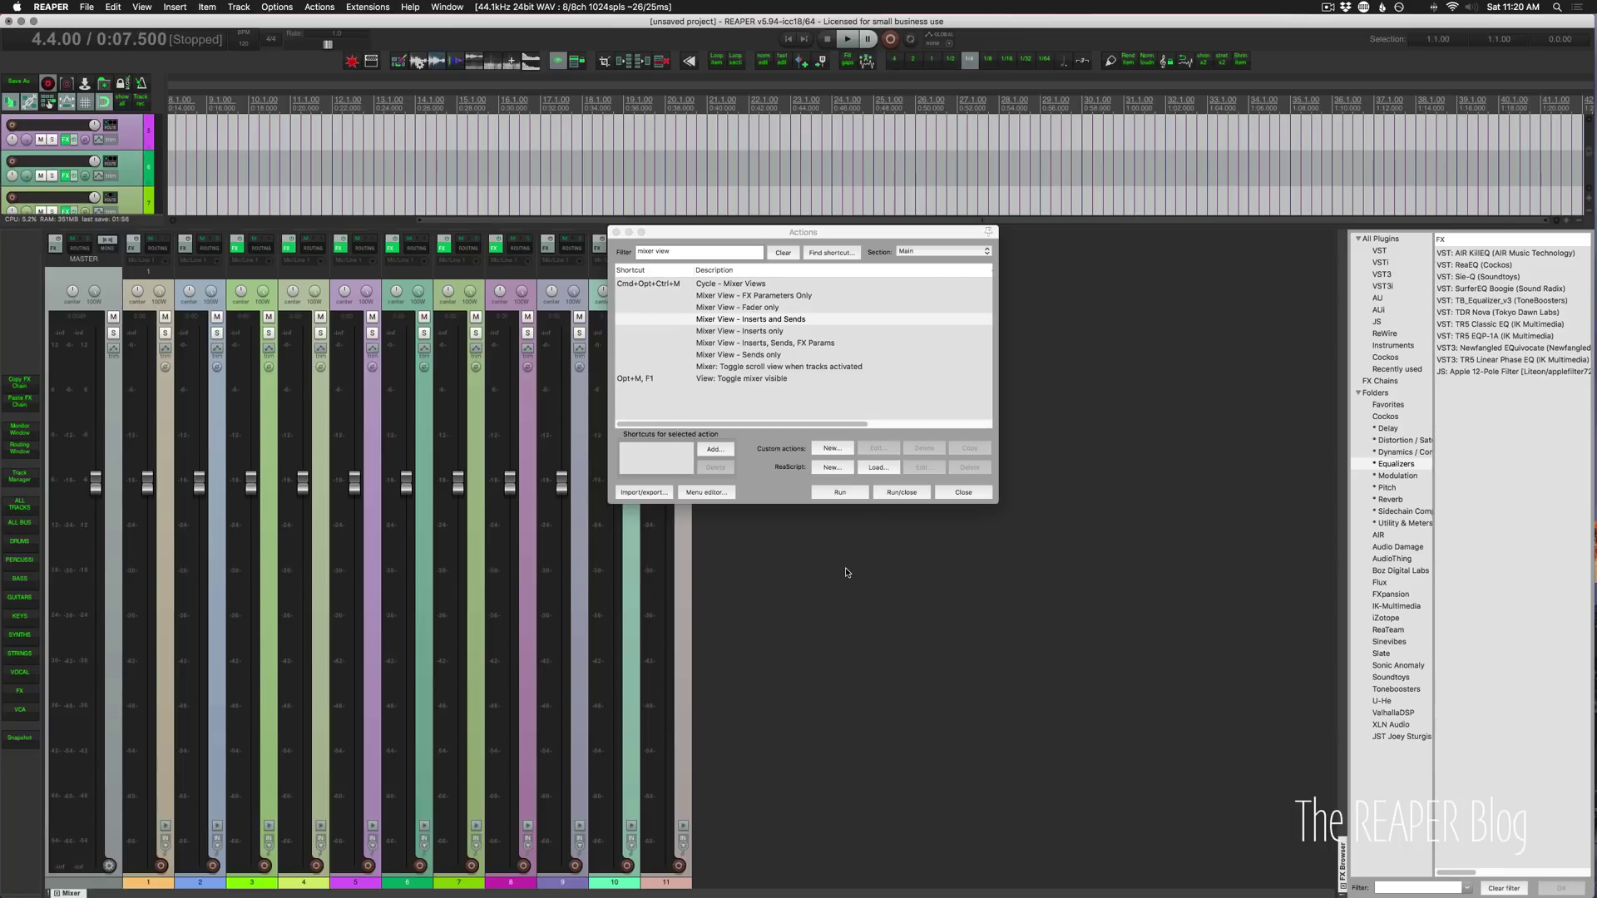
key(Return)
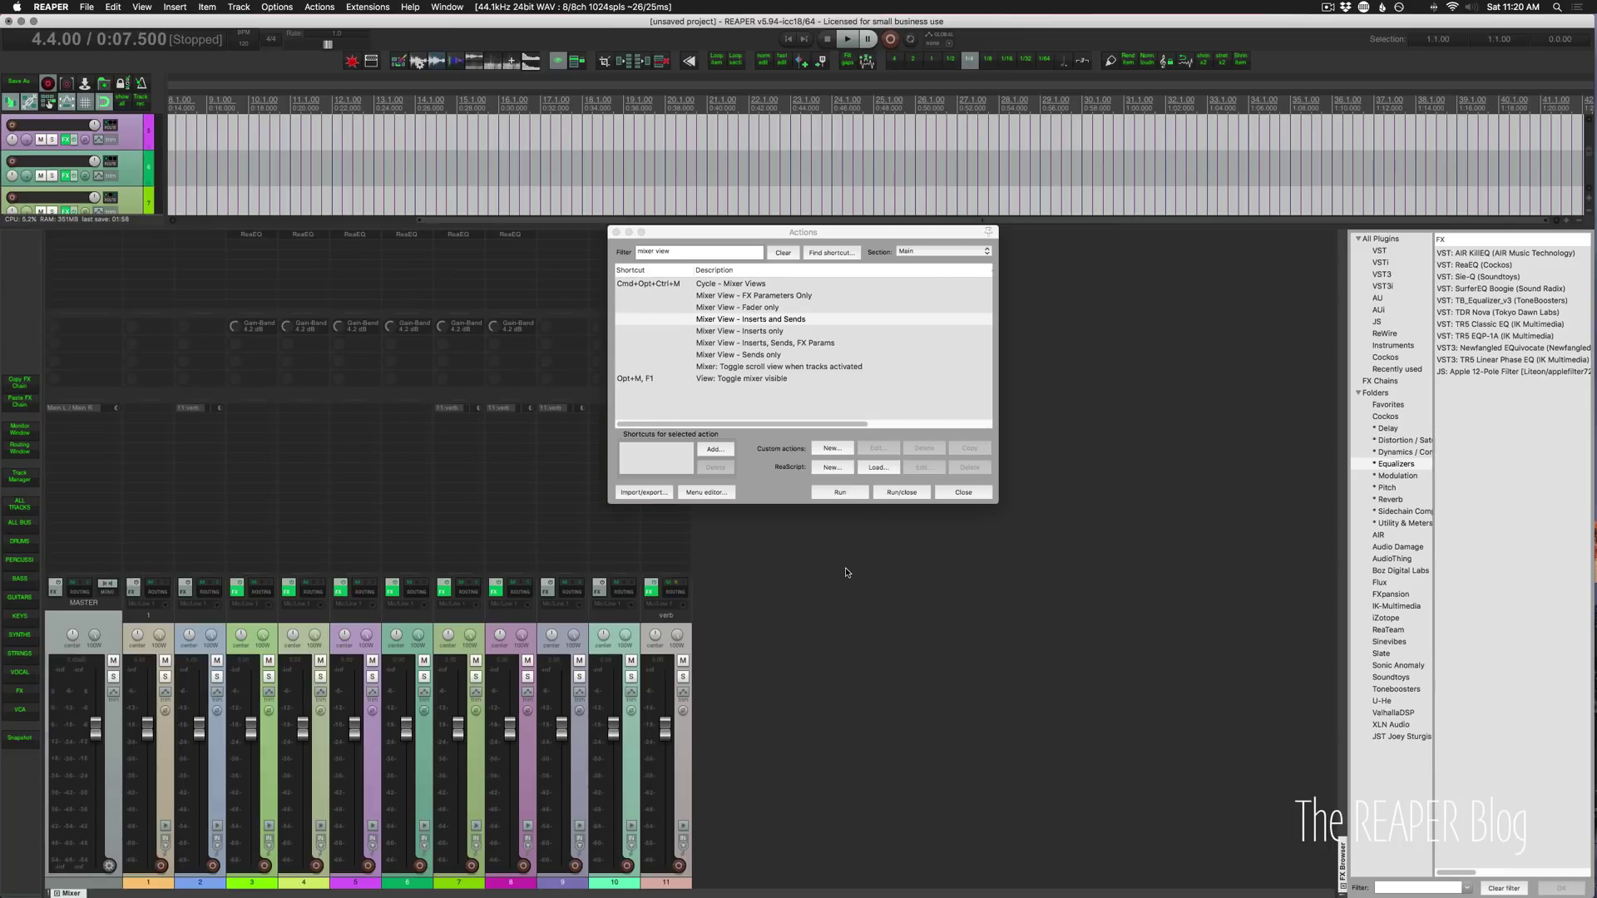